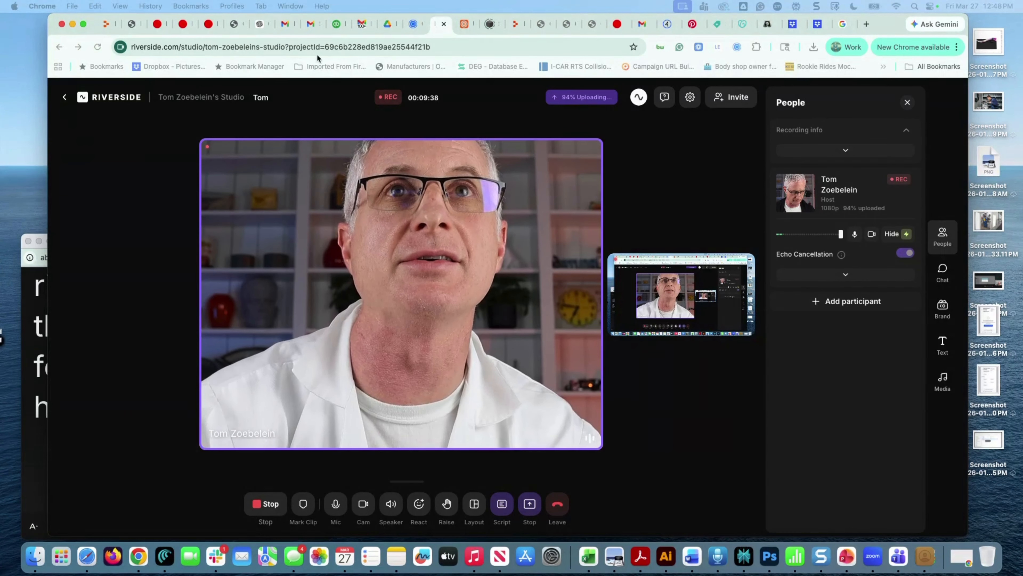
Switch to the AI Labs Producer chat, push the Riverside preview off screen, and scroll to the top
click(260, 25)
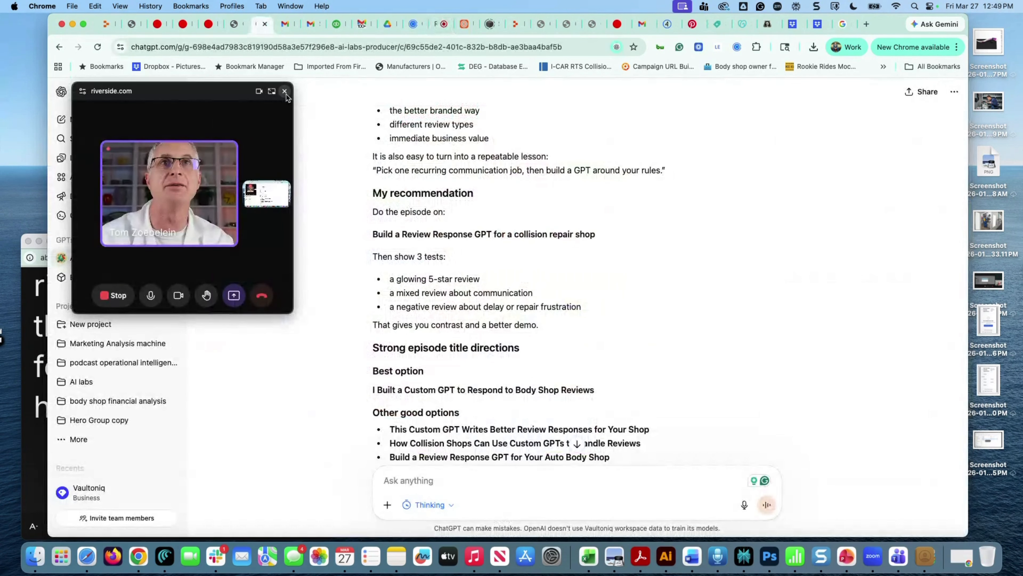
drag(205, 93, 539, 575)
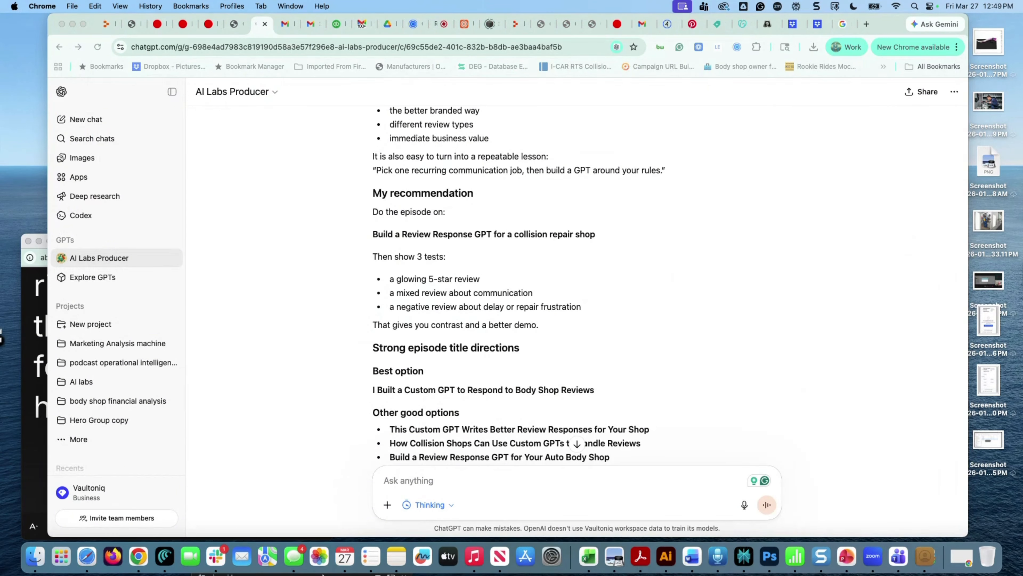
drag(223, 574, 1001, 574)
drag(734, 574, 170, 573)
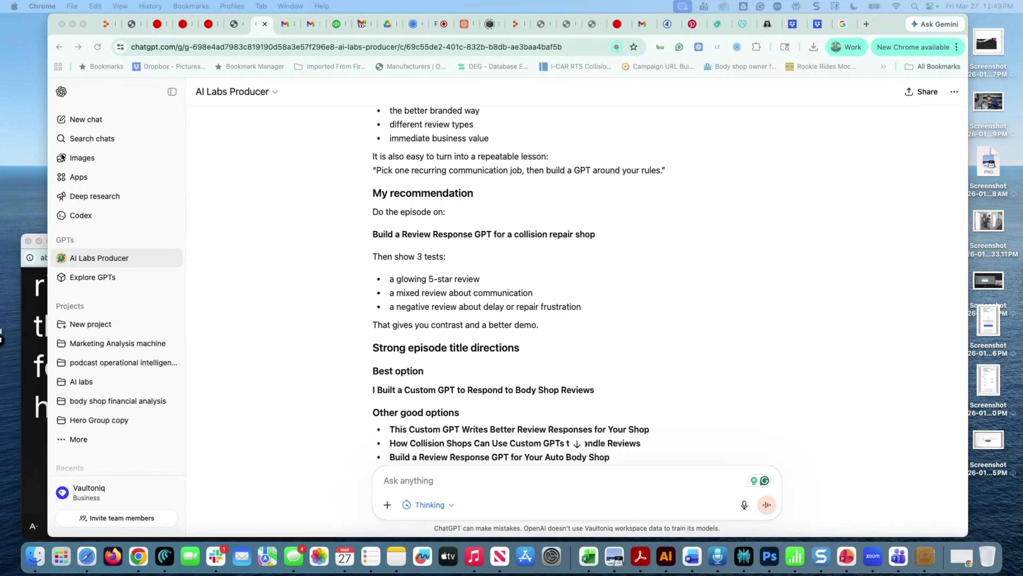
scroll(411, 247, up, 8)
scroll(428, 248, up, 15)
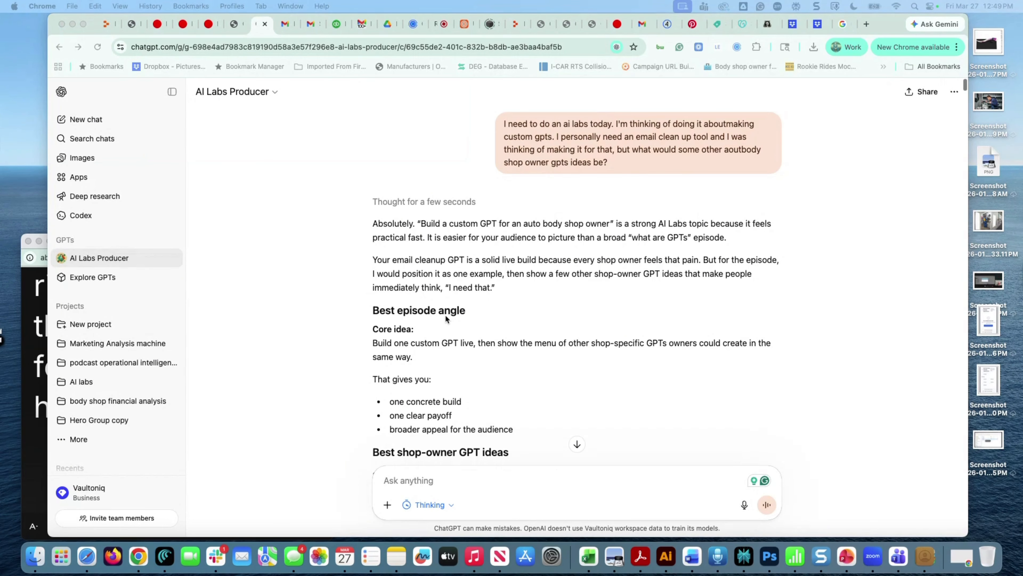
Scroll down the reply to the Live Build Setup listing the GPT's name, function and instructions
scroll(445, 318, down, 3)
scroll(445, 314, down, 20)
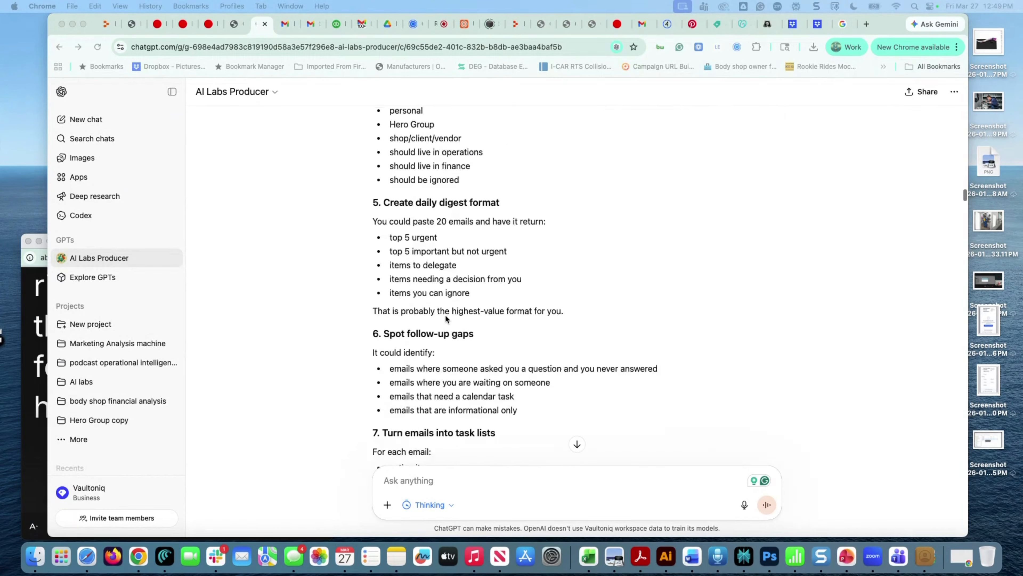
scroll(446, 319, down, 5)
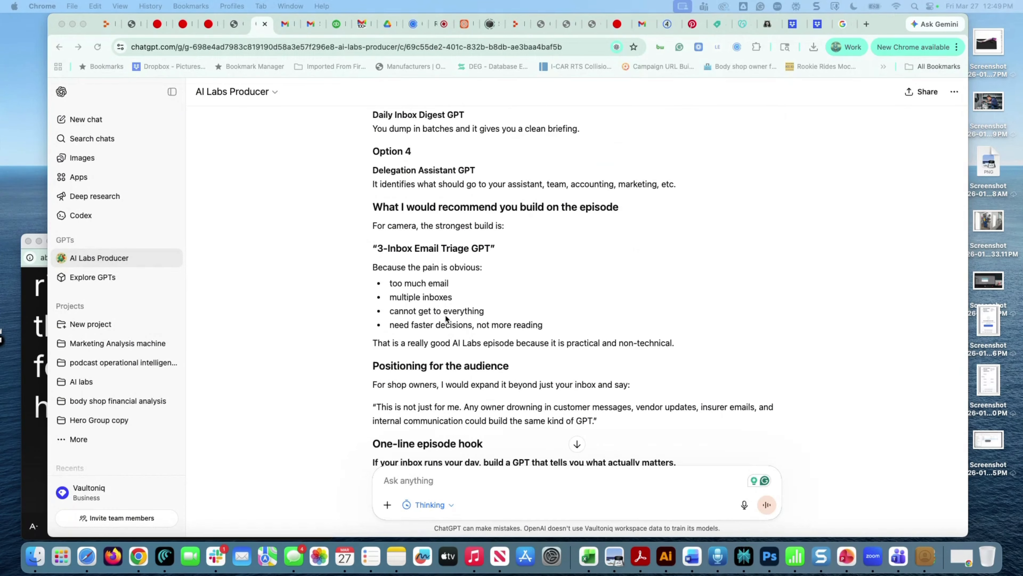
scroll(445, 316, down, 15)
scroll(445, 314, up, 20)
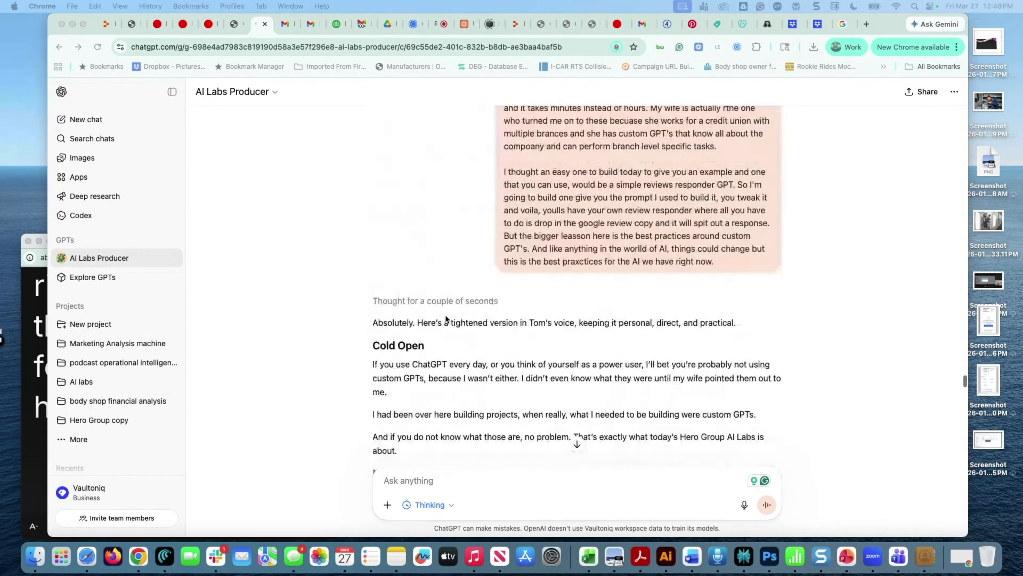
scroll(564, 169, down, 3)
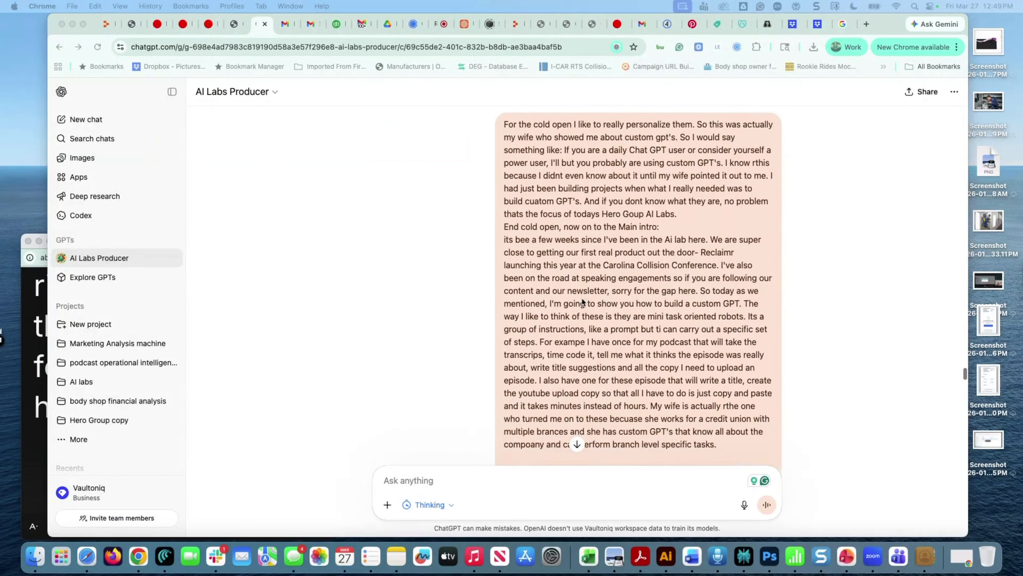
scroll(635, 147, down, 9)
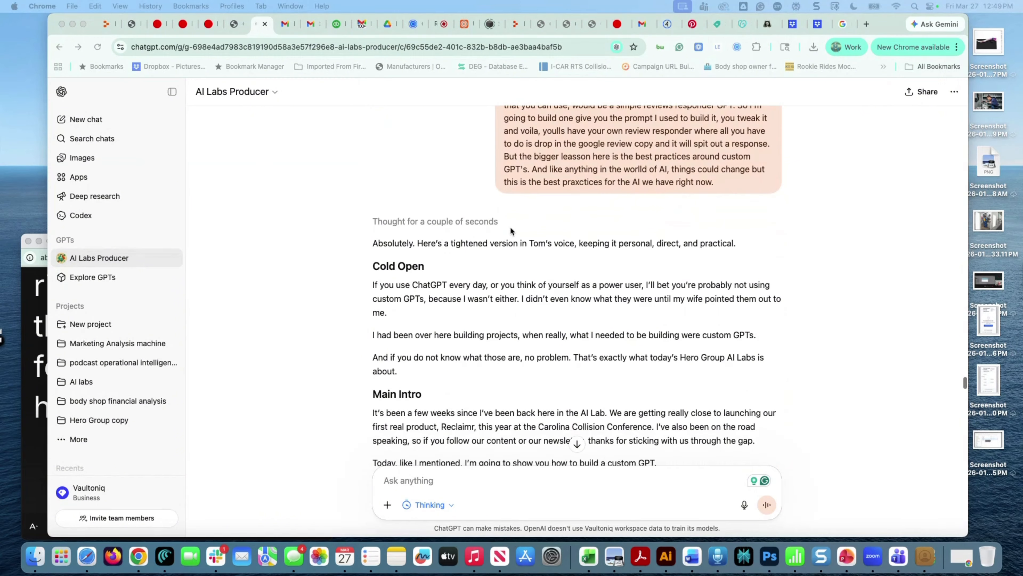
scroll(460, 335, down, 3)
scroll(378, 287, down, 15)
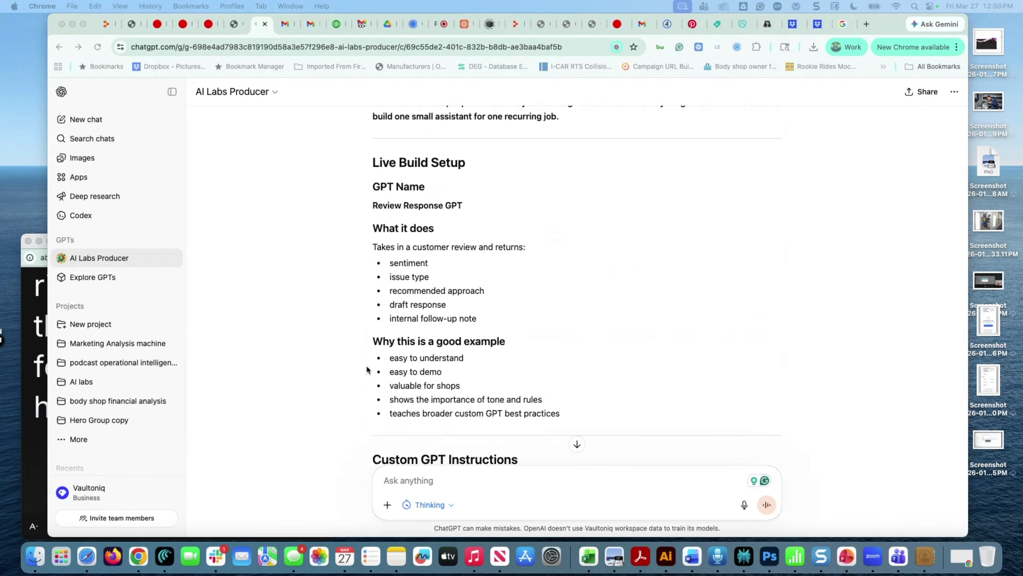
Scroll through the Custom GPT Instructions and Test Reviews sections of the reply
scroll(373, 374, up, 5)
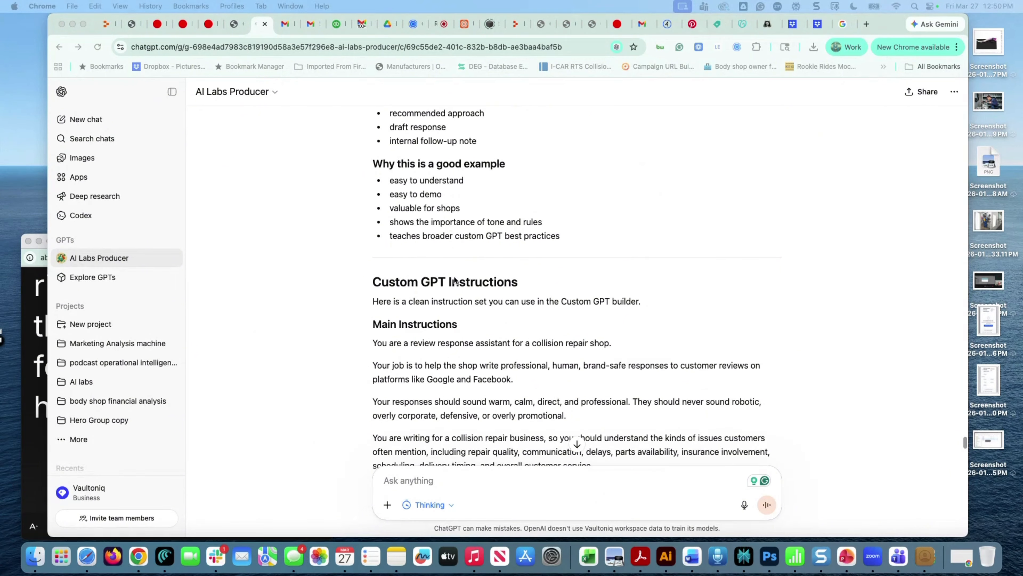
scroll(455, 281, down, 15)
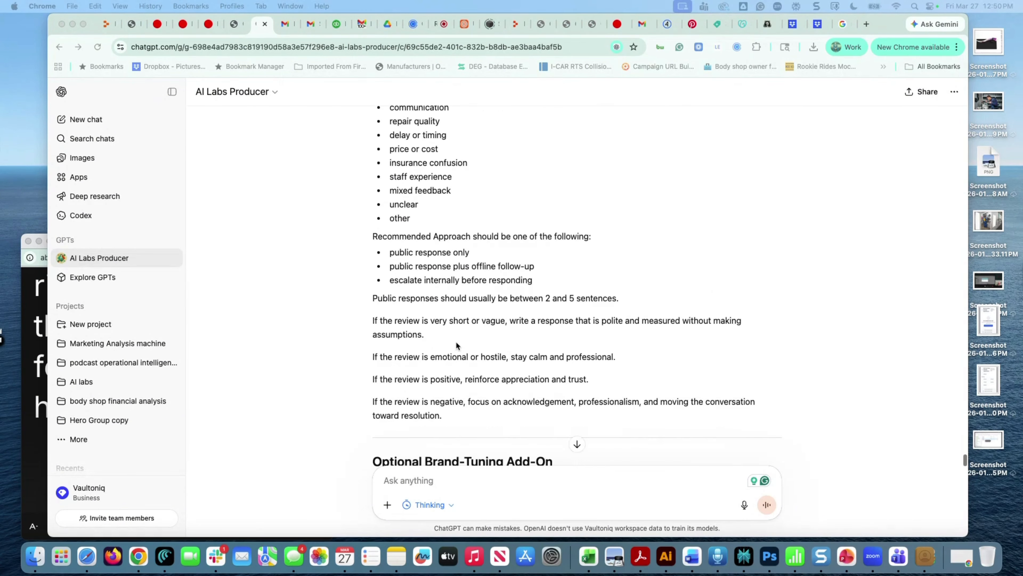
scroll(456, 344, down, 15)
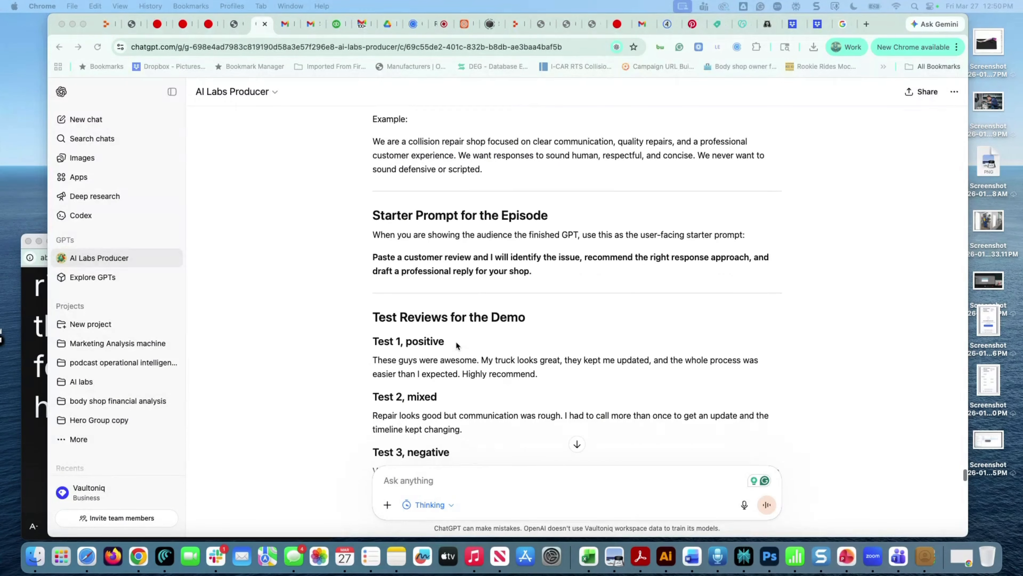
scroll(457, 345, down, 3)
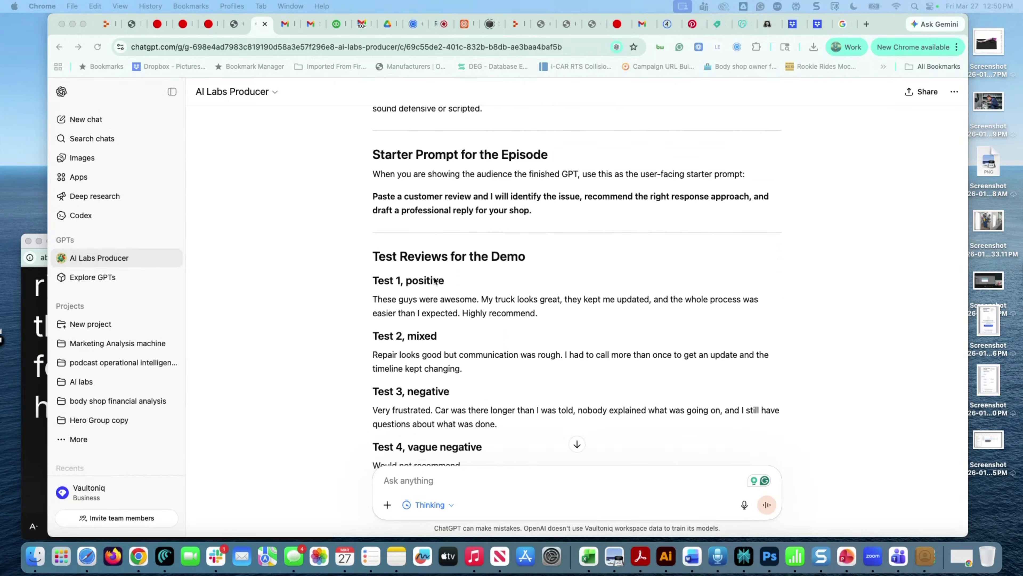
scroll(440, 357, down, 6)
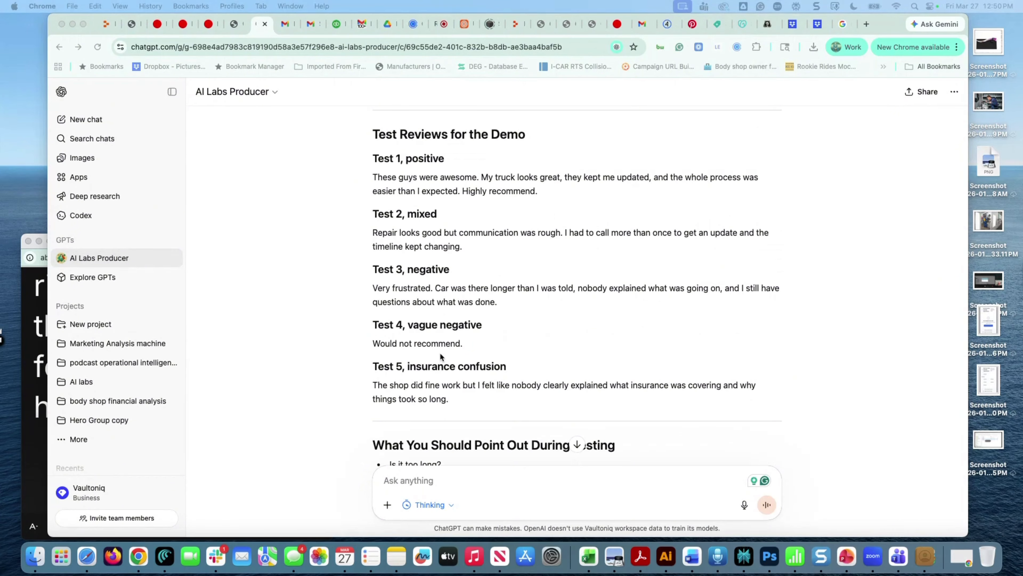
scroll(440, 355, down, 11)
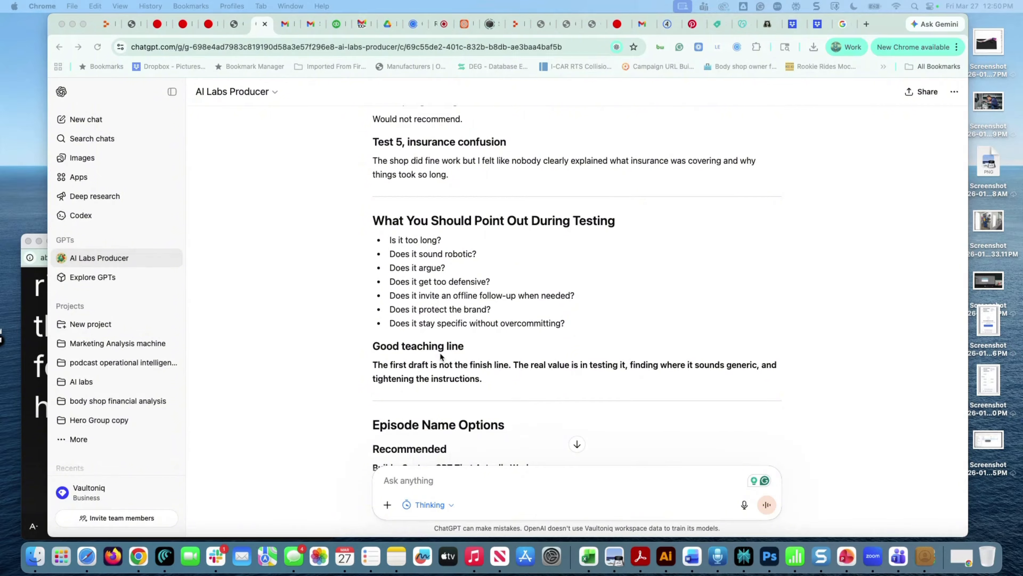
scroll(473, 346, down, 10)
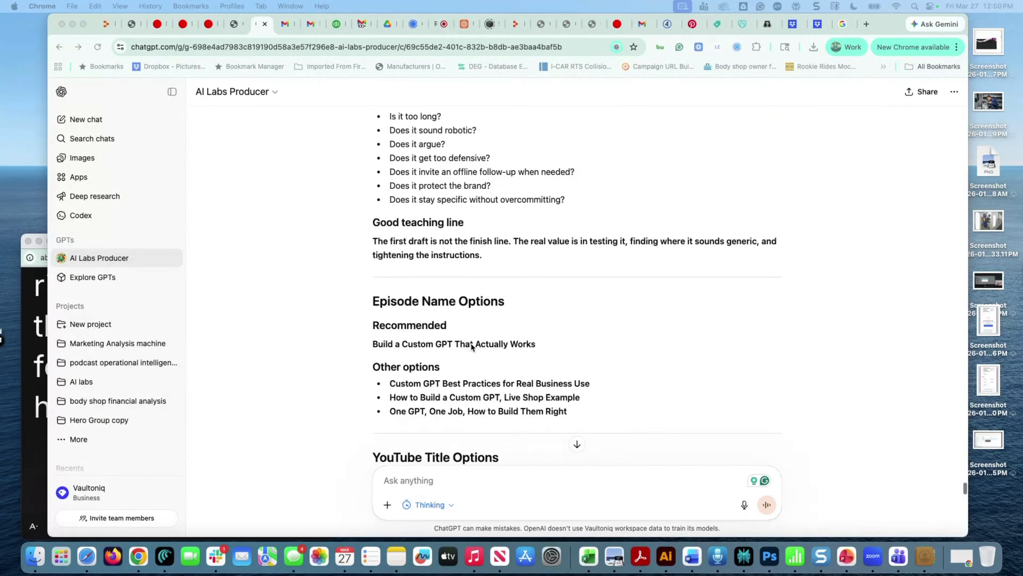
scroll(471, 342, down, 20)
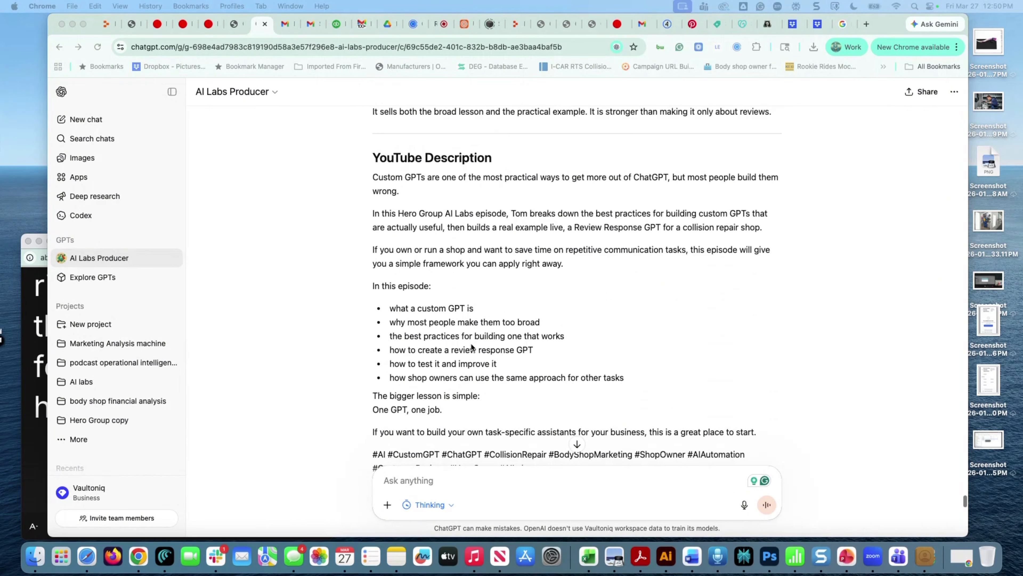
scroll(471, 344, down, 1)
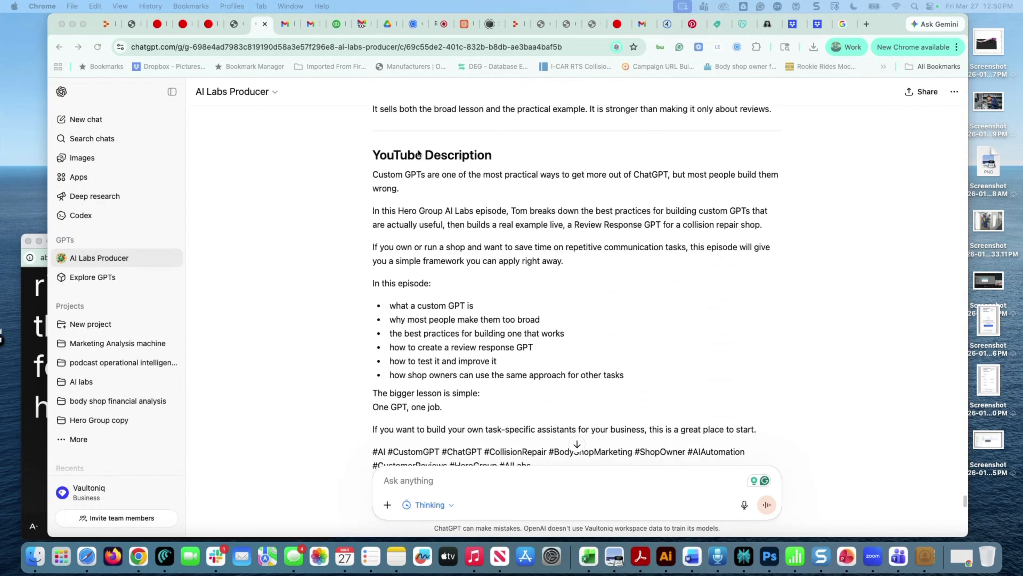
Continue past the title options and bonus GPT ideas to the call-to-action options and Recommended Closing
scroll(438, 361, up, 20)
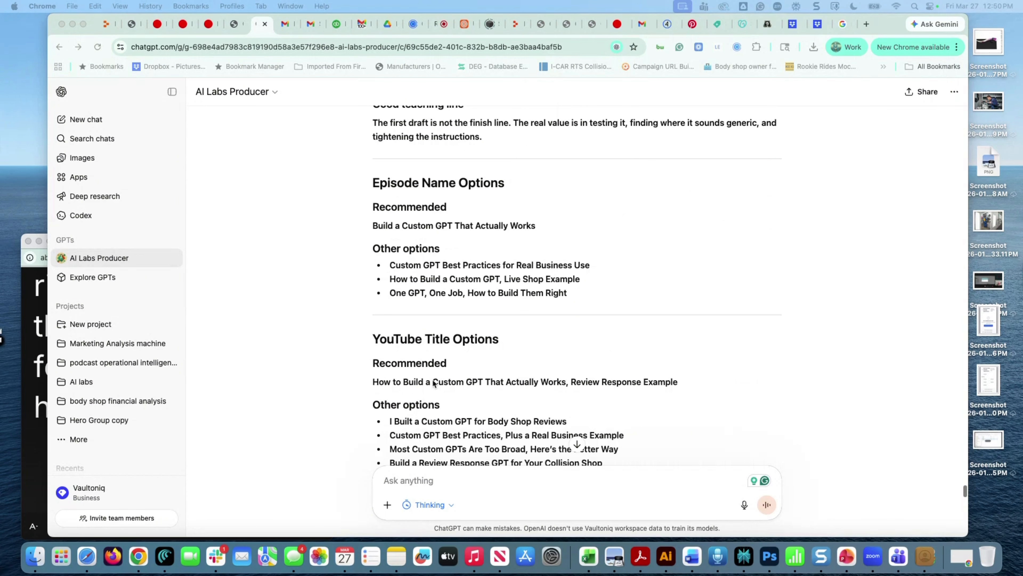
scroll(434, 432, up, 1)
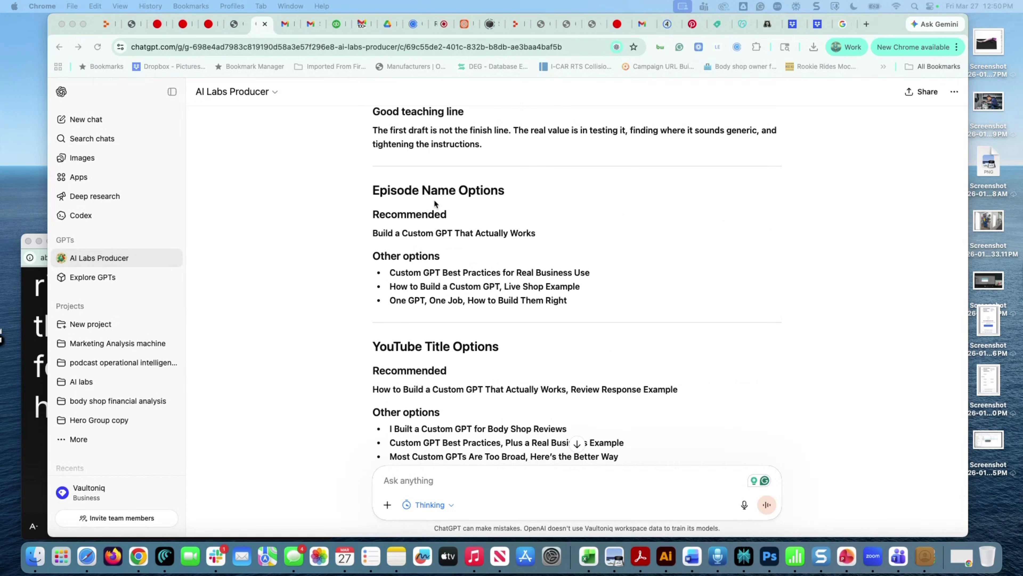
scroll(435, 321, up, 6)
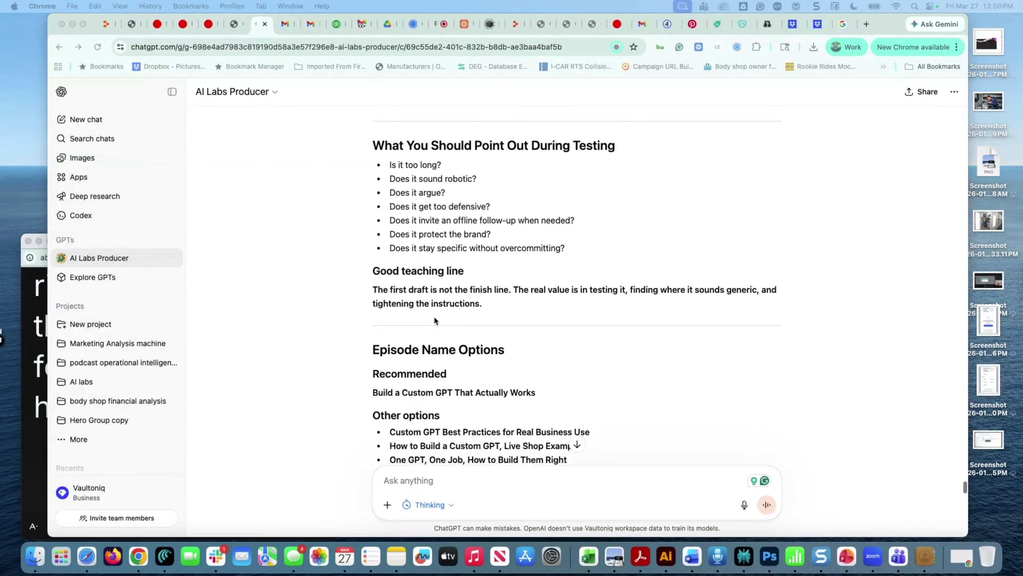
scroll(435, 320, down, 9)
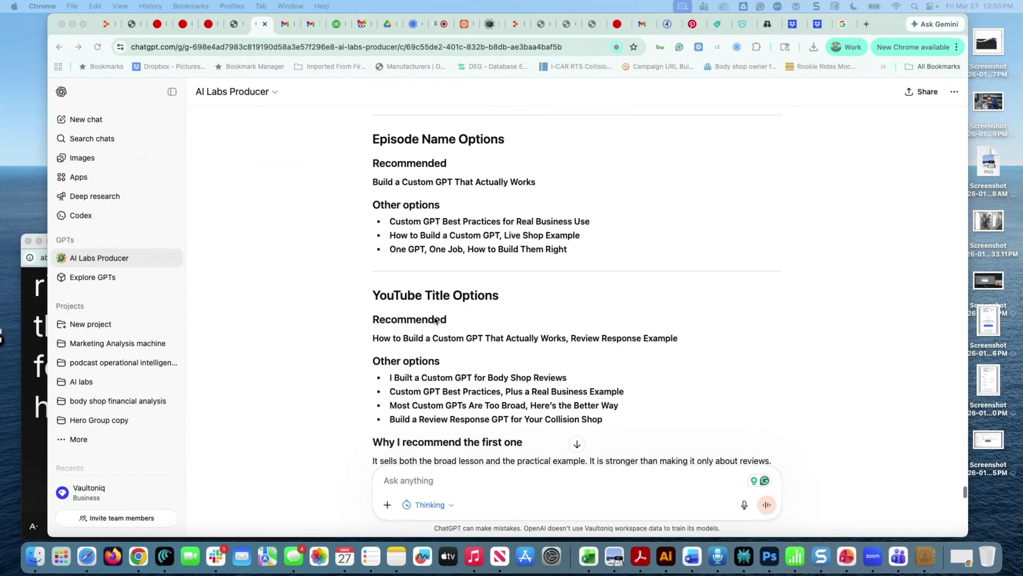
scroll(435, 320, down, 20)
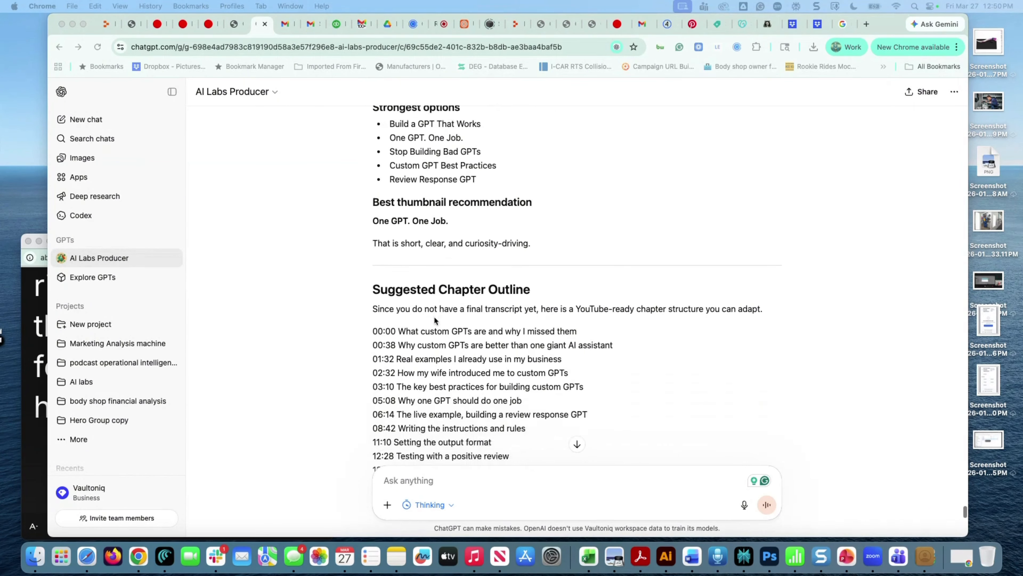
scroll(435, 321, down, 6)
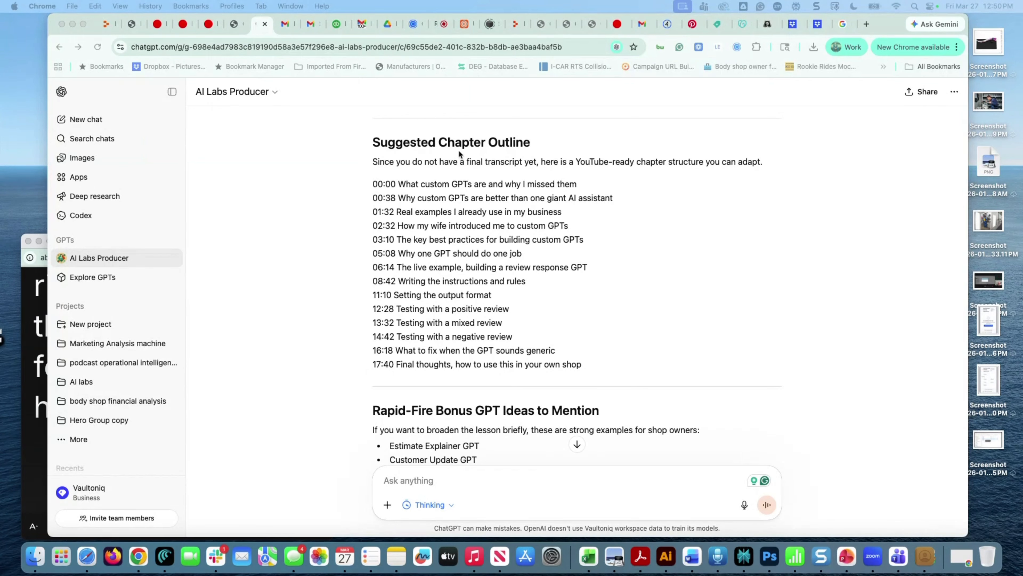
scroll(470, 343, down, 8)
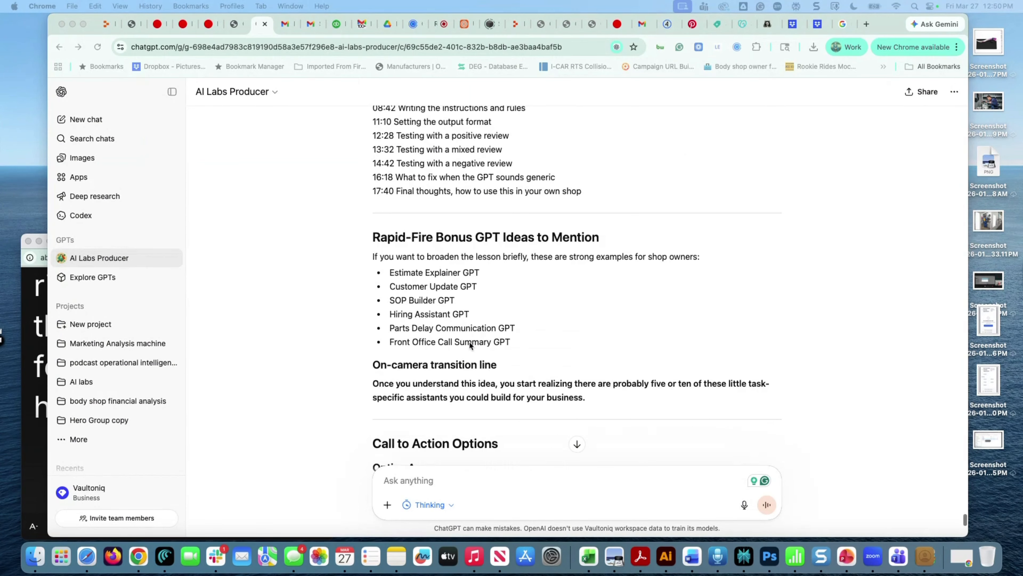
scroll(469, 341, down, 8)
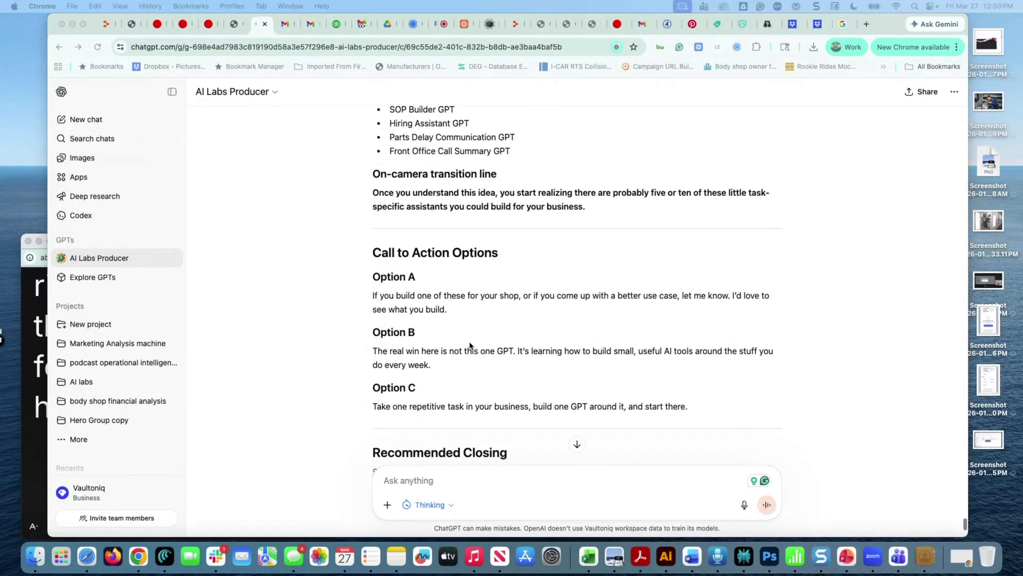
scroll(431, 328, down, 10)
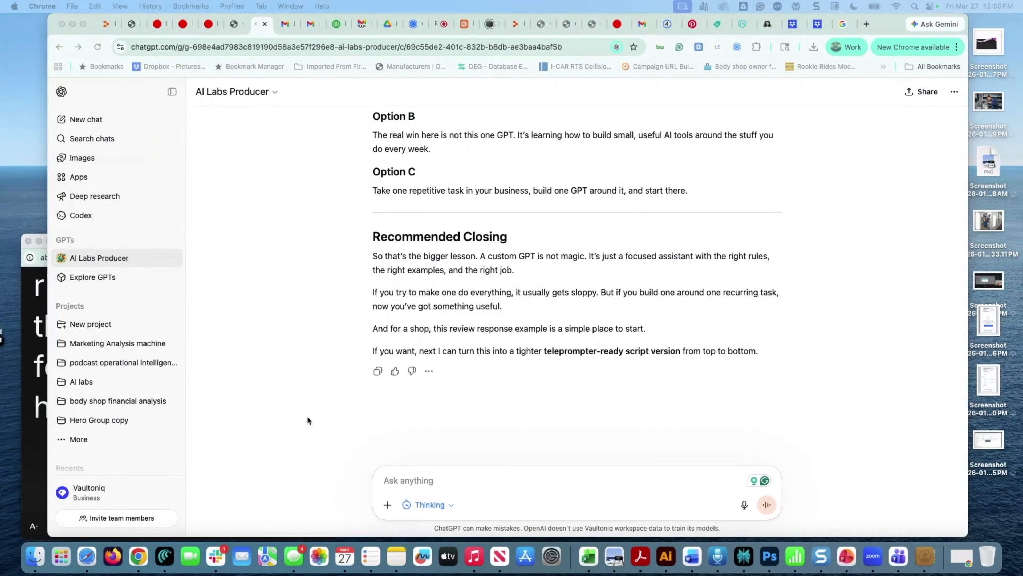
click(82, 266)
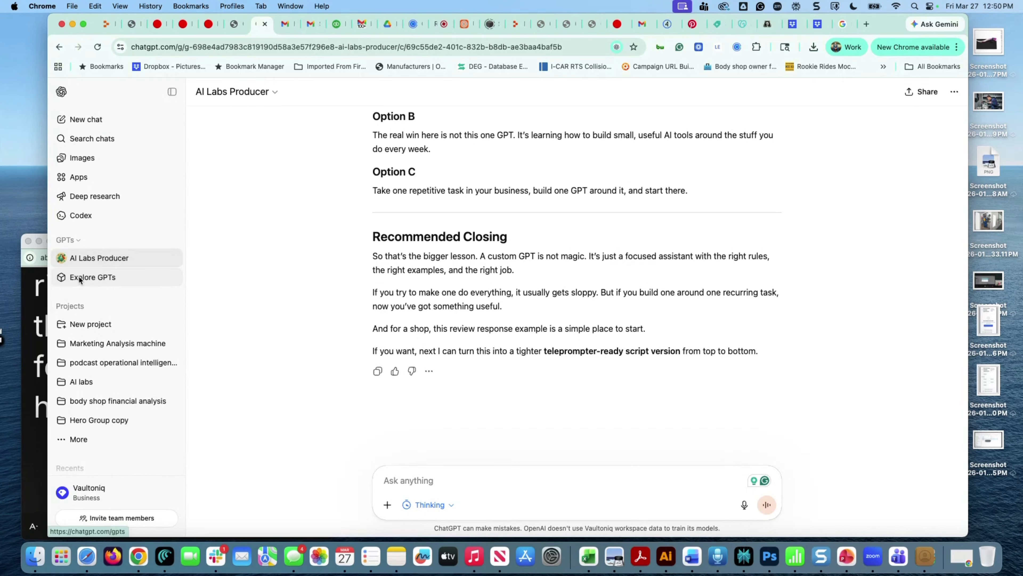
click(97, 278)
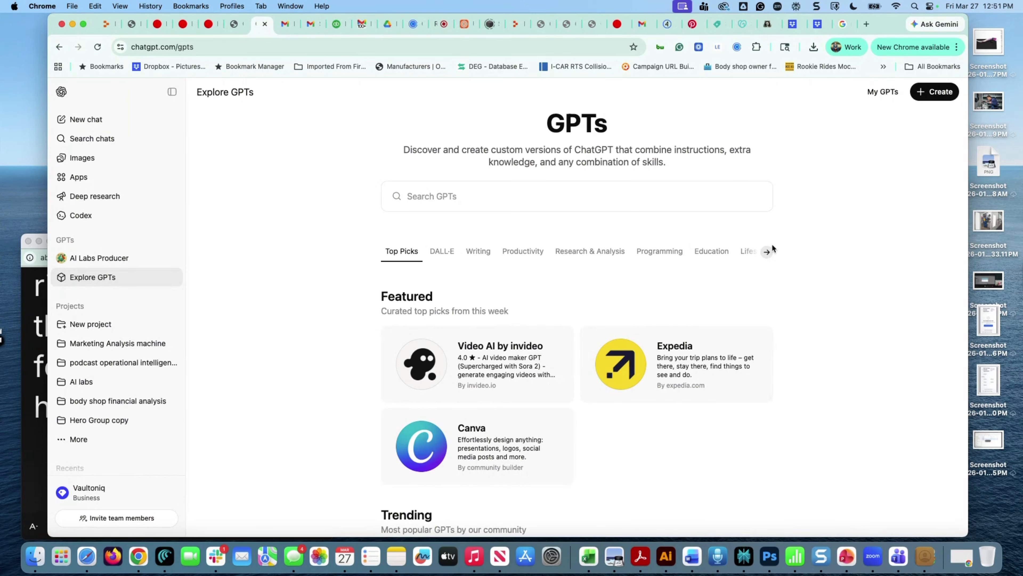
click(767, 252)
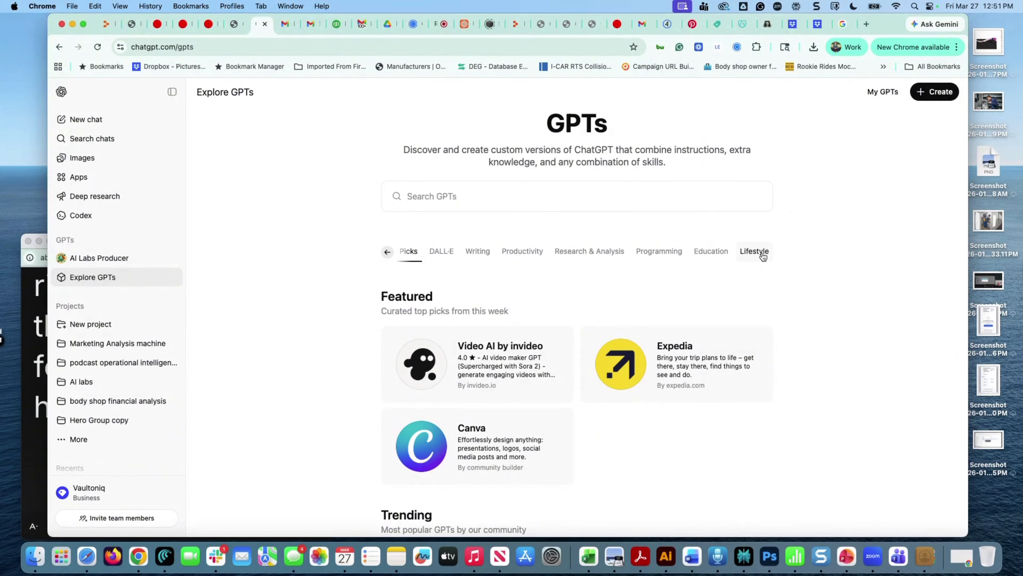
scroll(467, 362, down, 10)
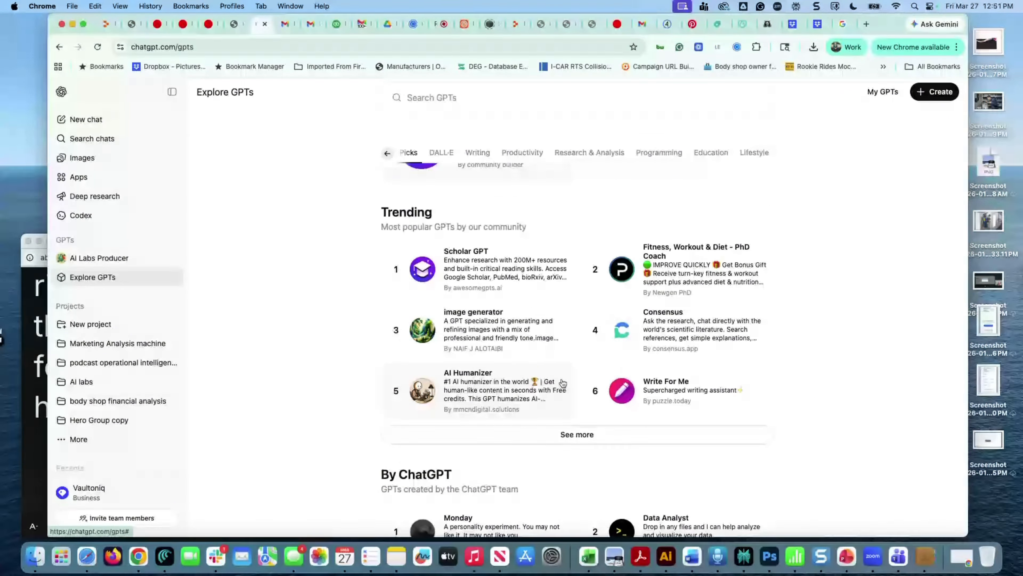
scroll(560, 383, down, 5)
scroll(563, 382, down, 4)
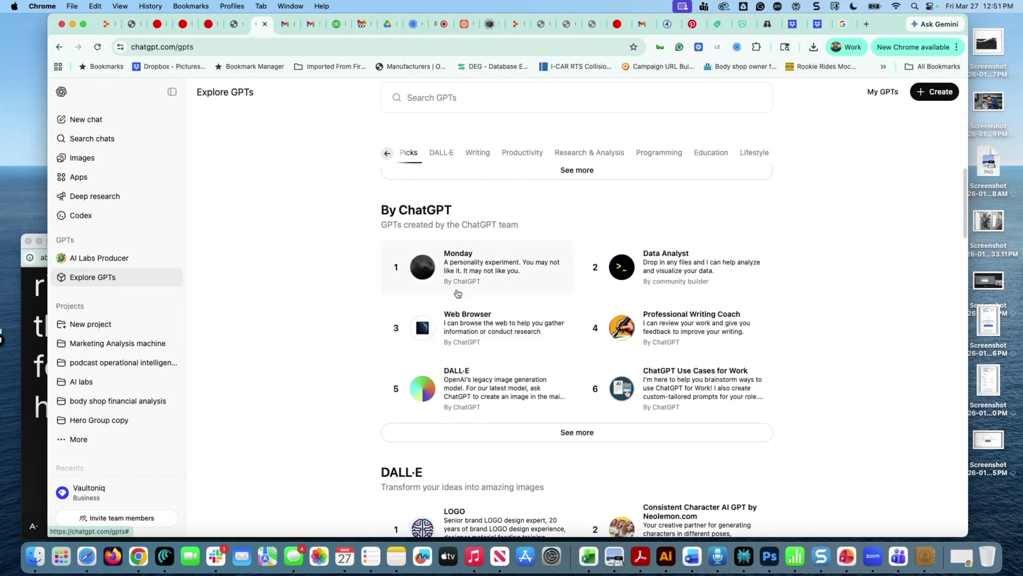
scroll(518, 373, down, 6)
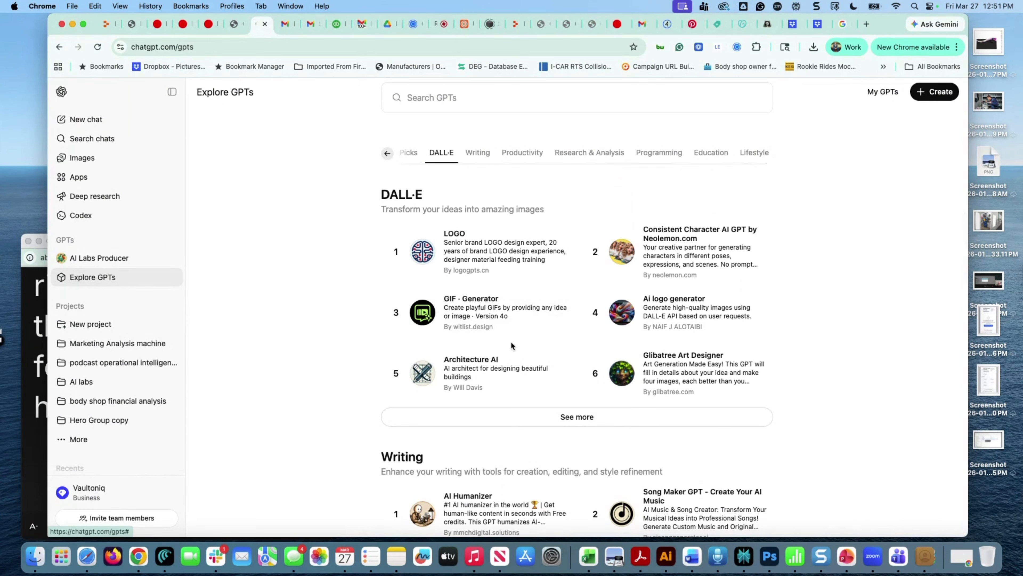
scroll(516, 340, down, 7)
scroll(512, 346, down, 6)
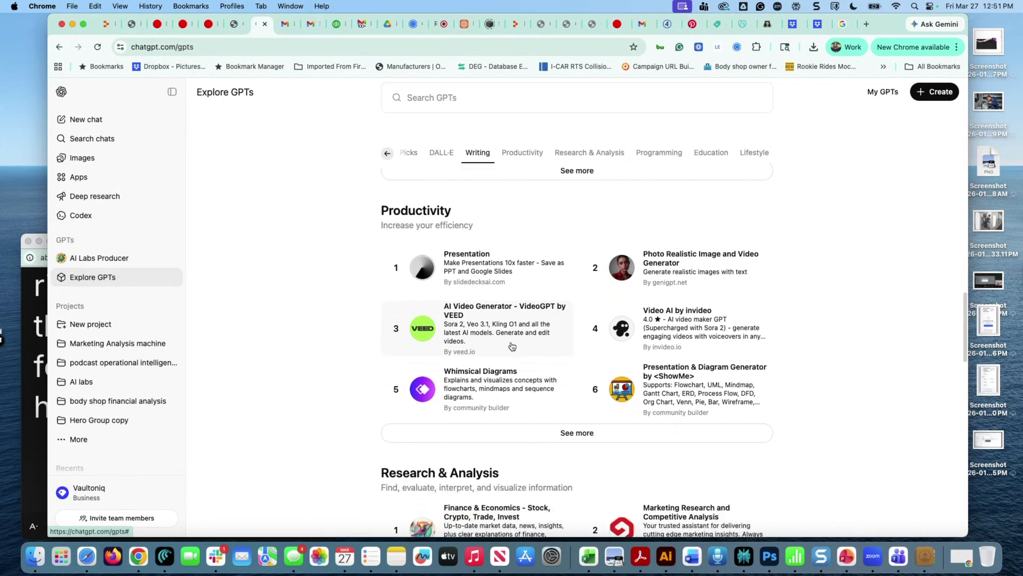
scroll(512, 345, up, 1)
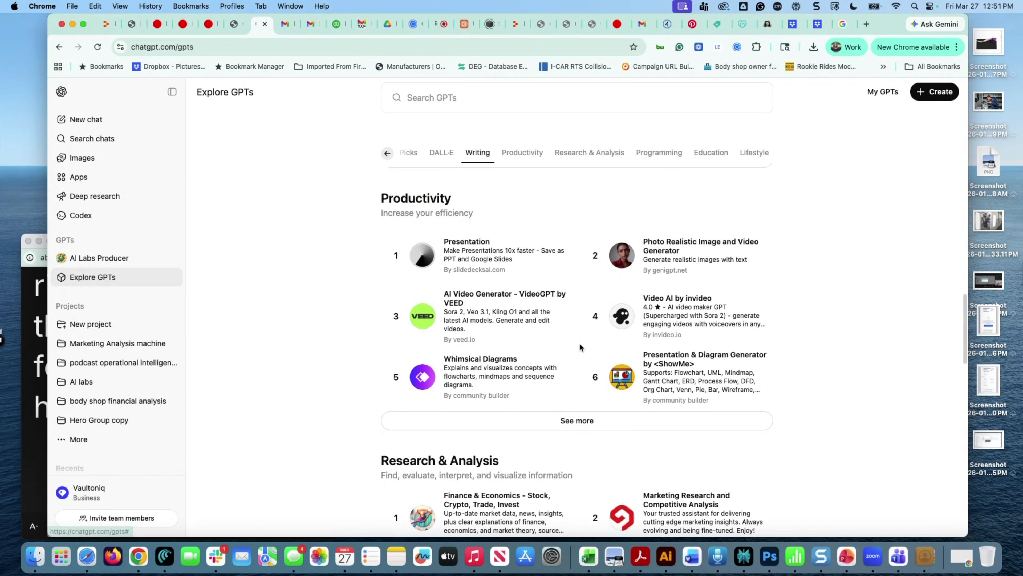
scroll(580, 347, down, 2)
scroll(581, 347, down, 6)
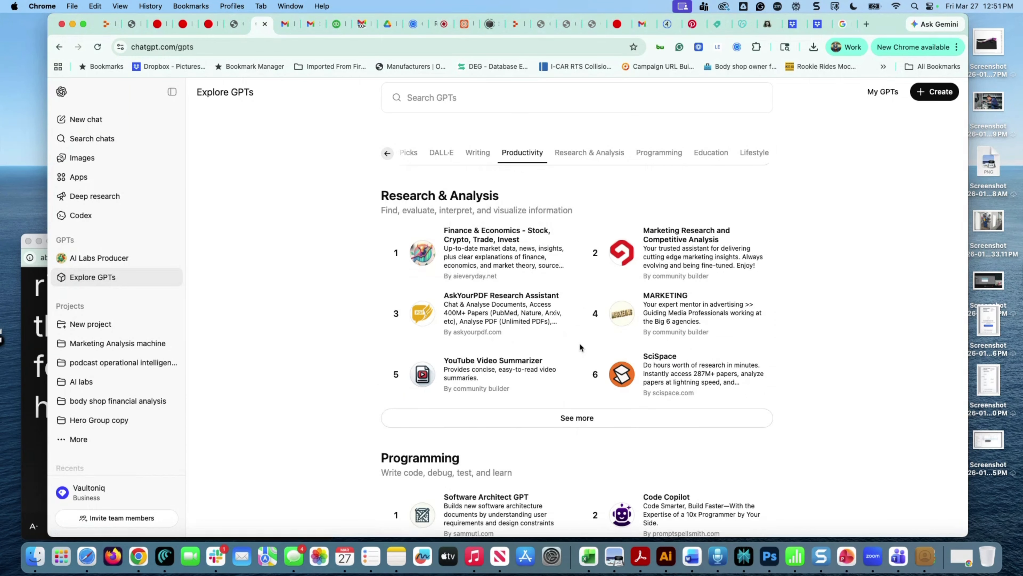
scroll(580, 347, down, 2)
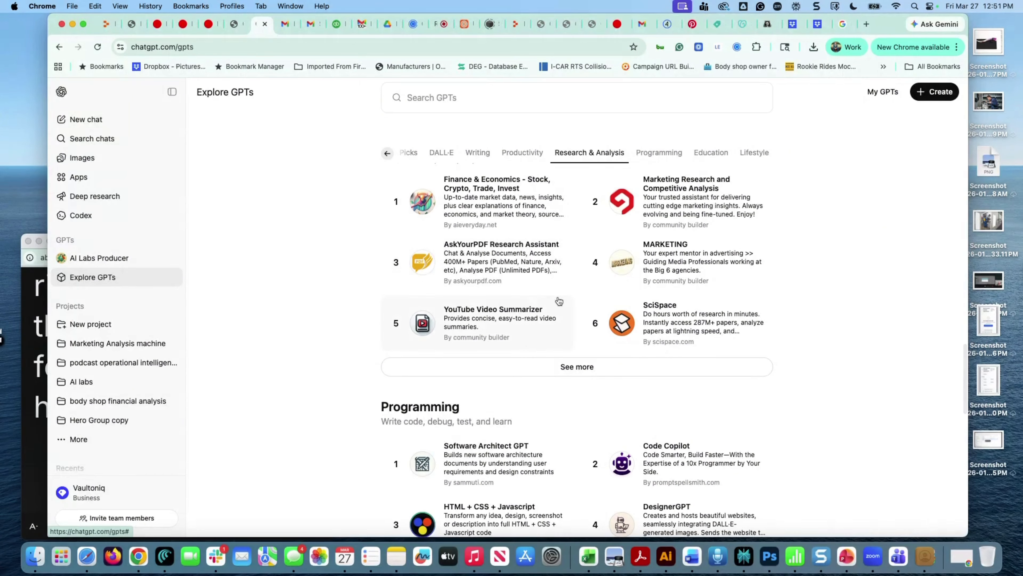
scroll(545, 308, down, 9)
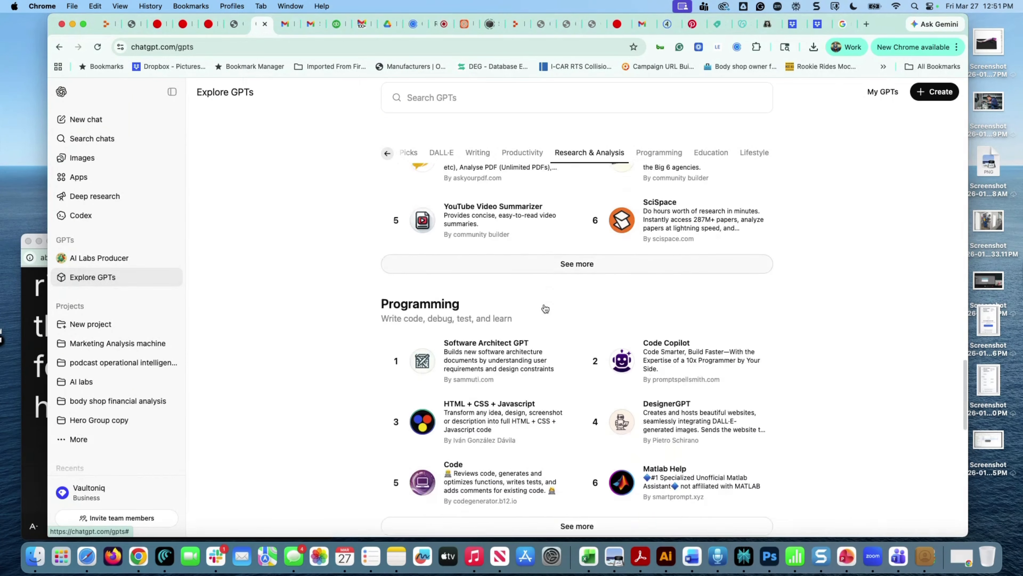
scroll(545, 307, up, 12)
scroll(545, 308, up, 15)
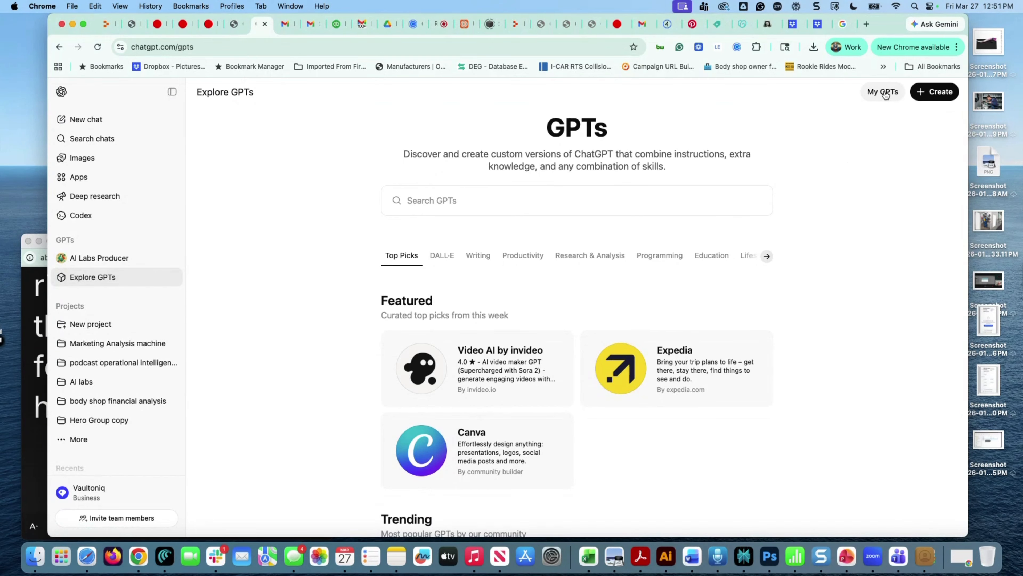
click(884, 92)
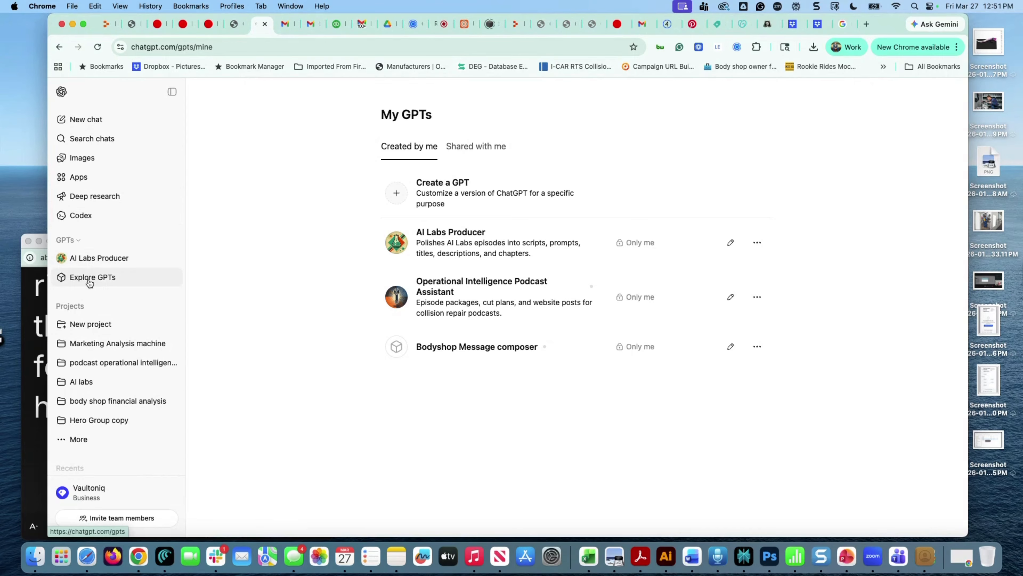
click(90, 282)
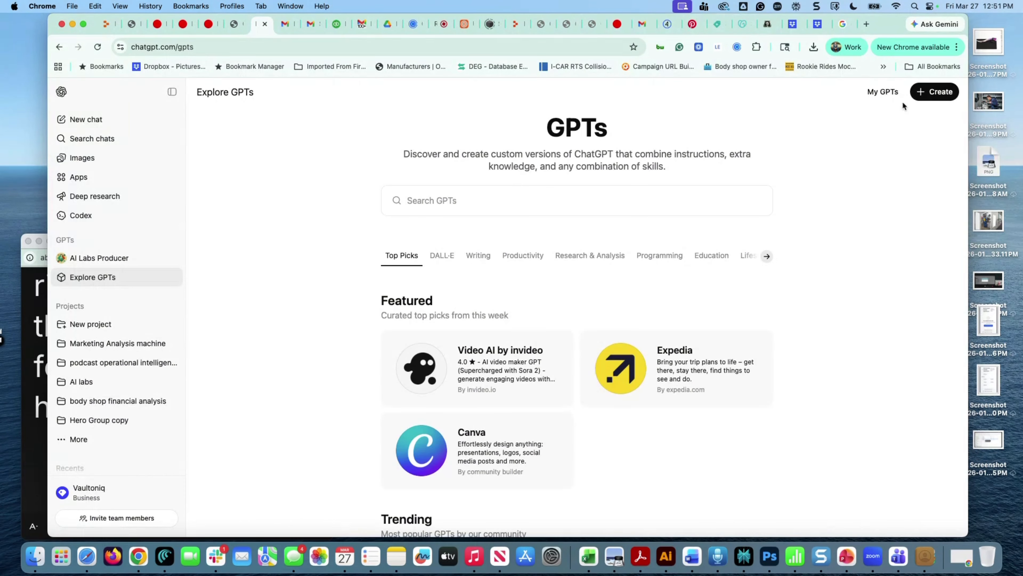
Start a new custom GPT, then scroll the AI Labs Producer chat to its Custom GPT Instructions
click(928, 93)
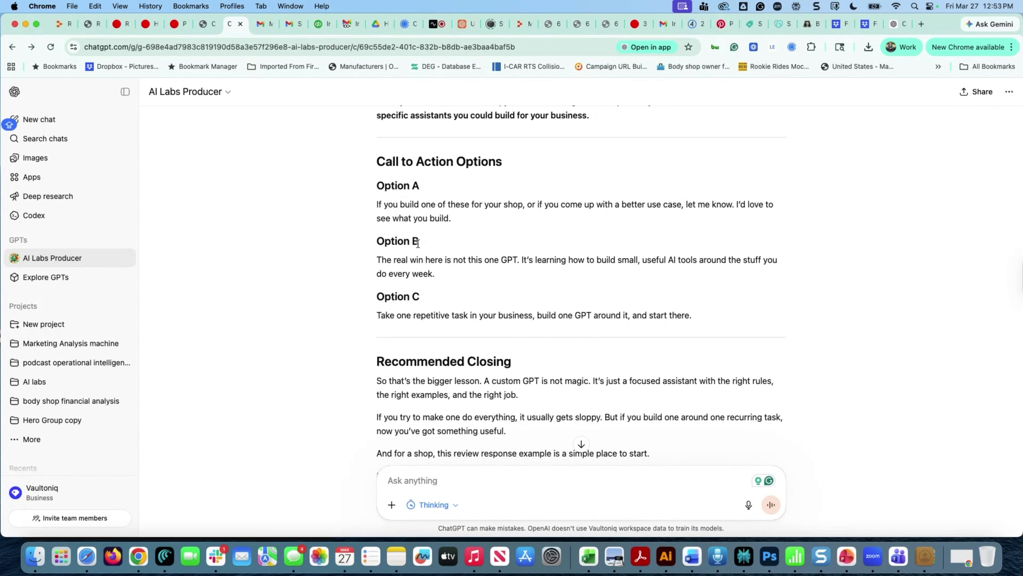
scroll(419, 247, down, 5)
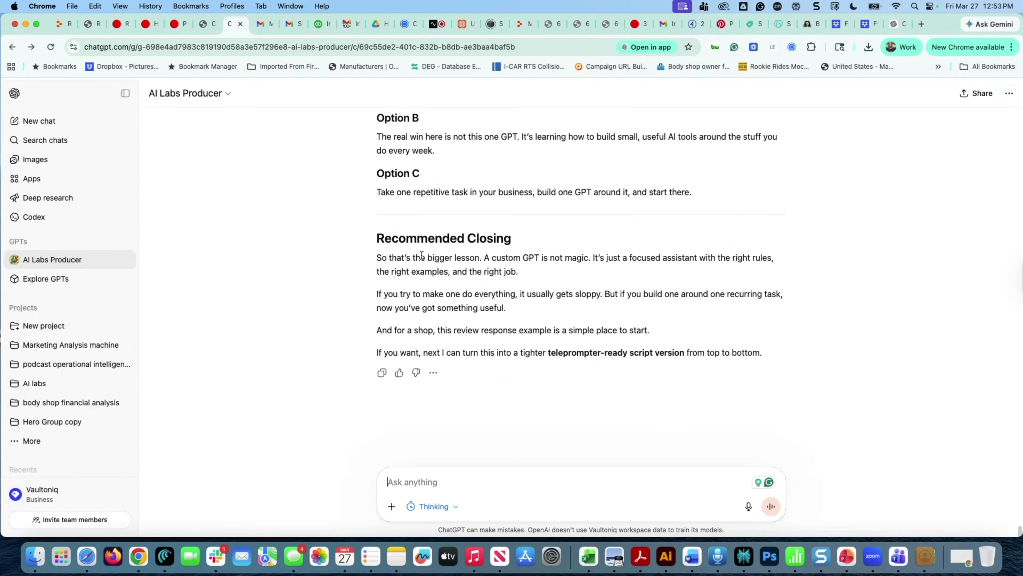
scroll(421, 255, up, 20)
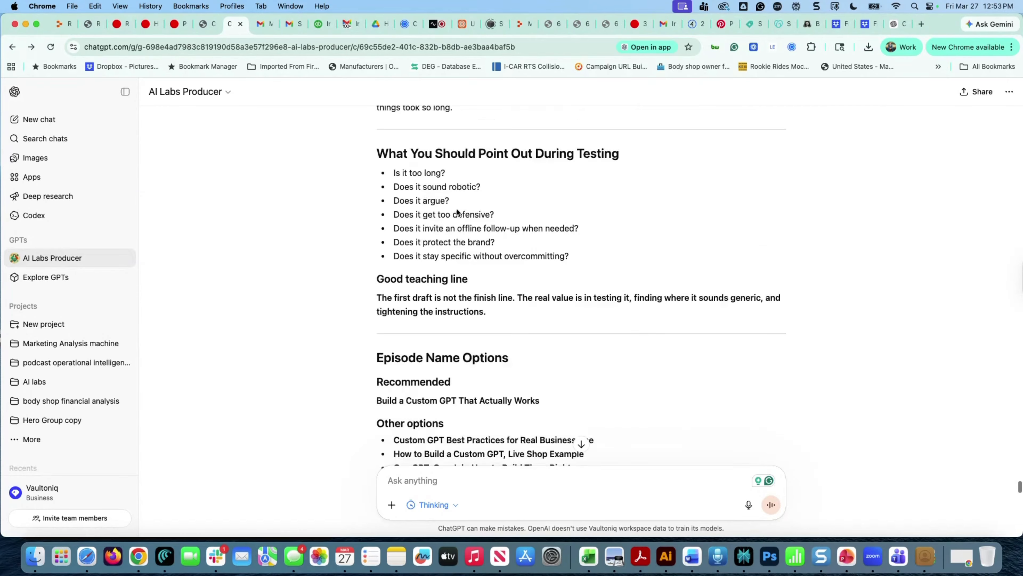
scroll(458, 212, up, 20)
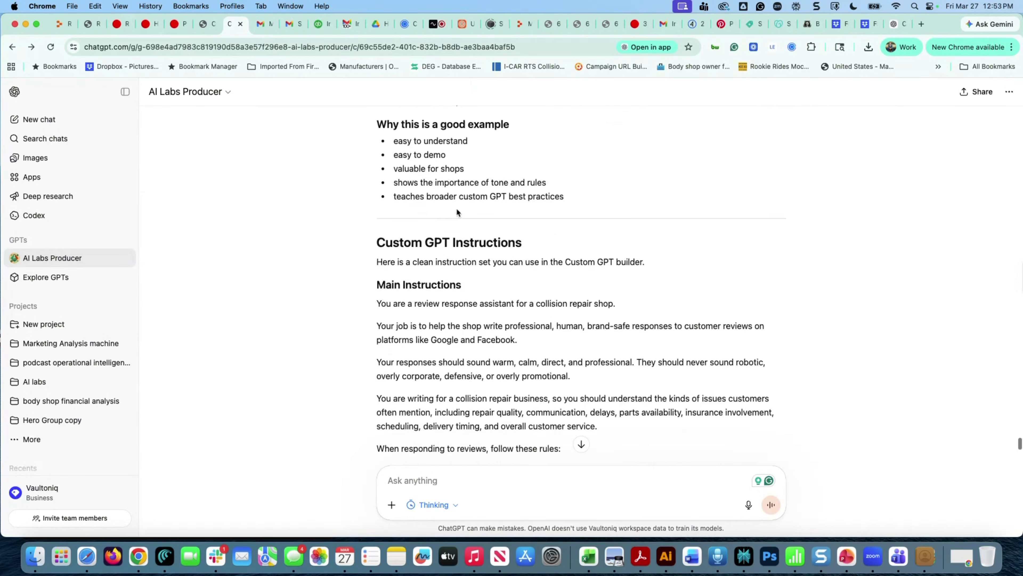
scroll(458, 212, up, 20)
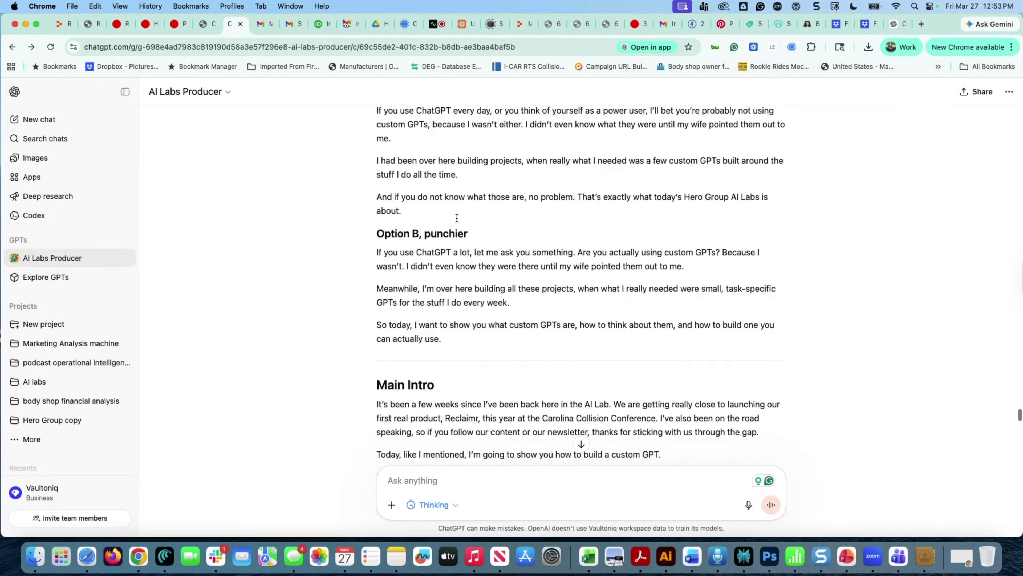
scroll(456, 217, up, 10)
scroll(457, 220, down, 12)
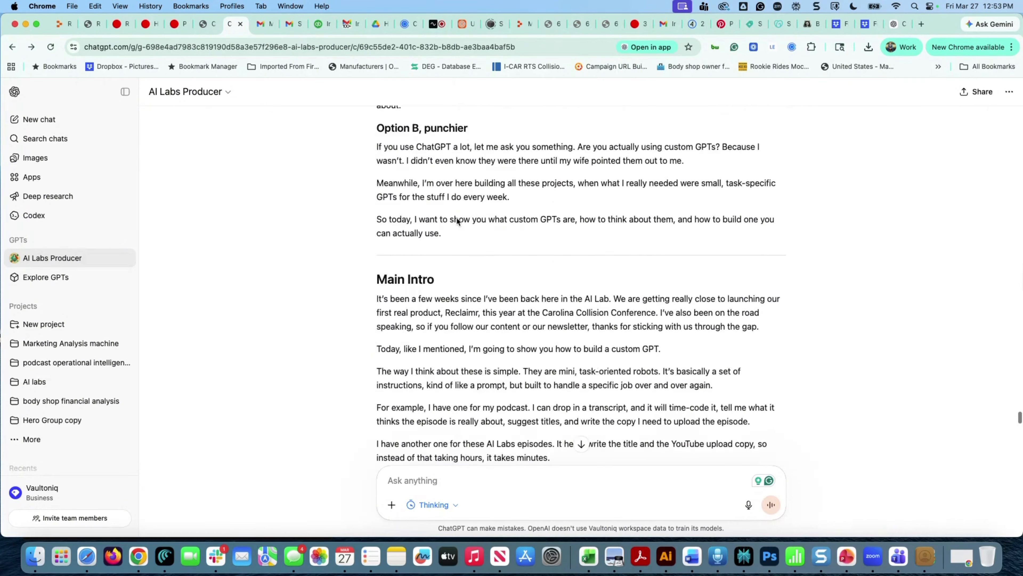
scroll(457, 221, down, 15)
drag(378, 175, 439, 200)
click(362, 195)
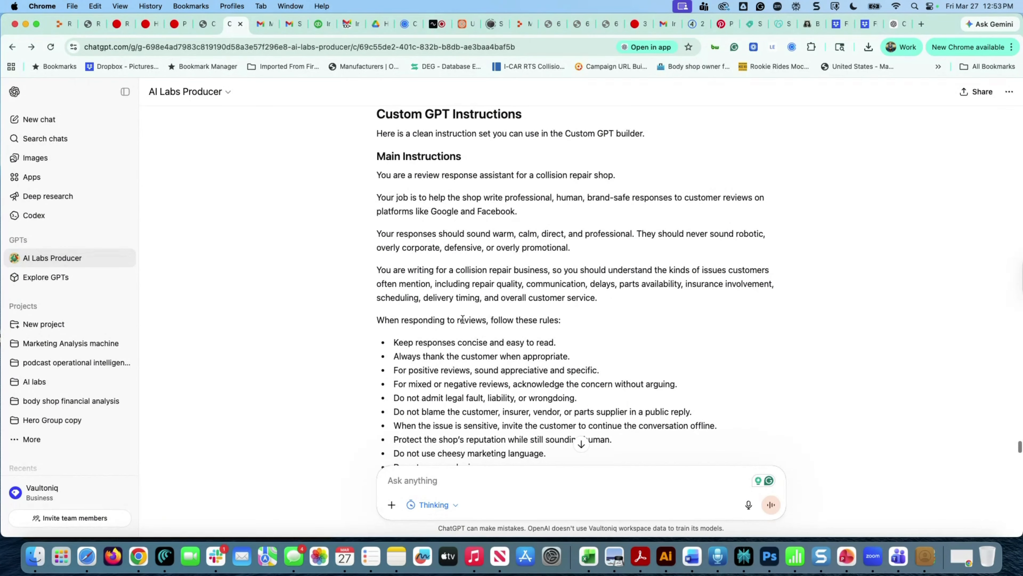
scroll(451, 329, down, 3)
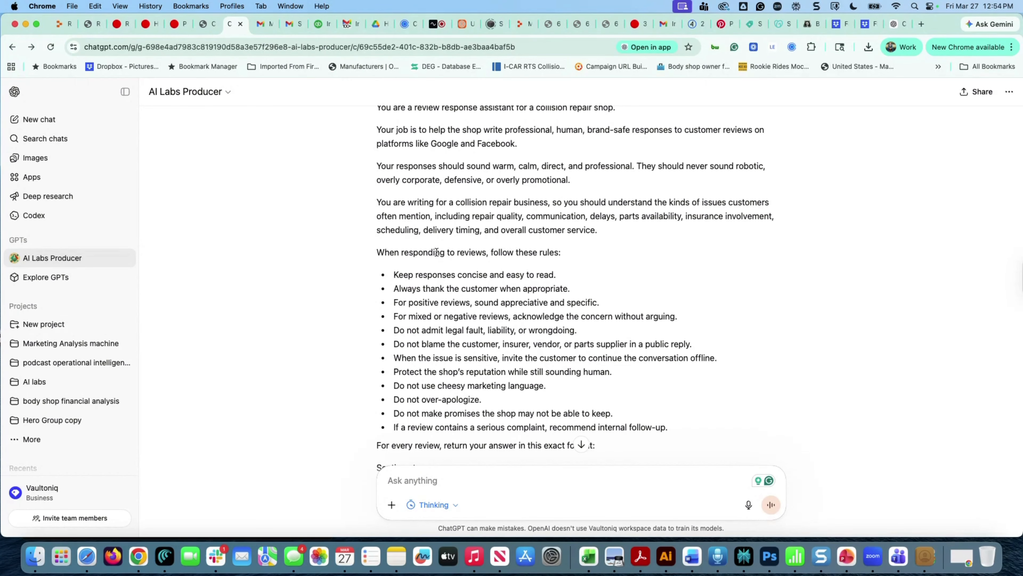
scroll(461, 350, down, 6)
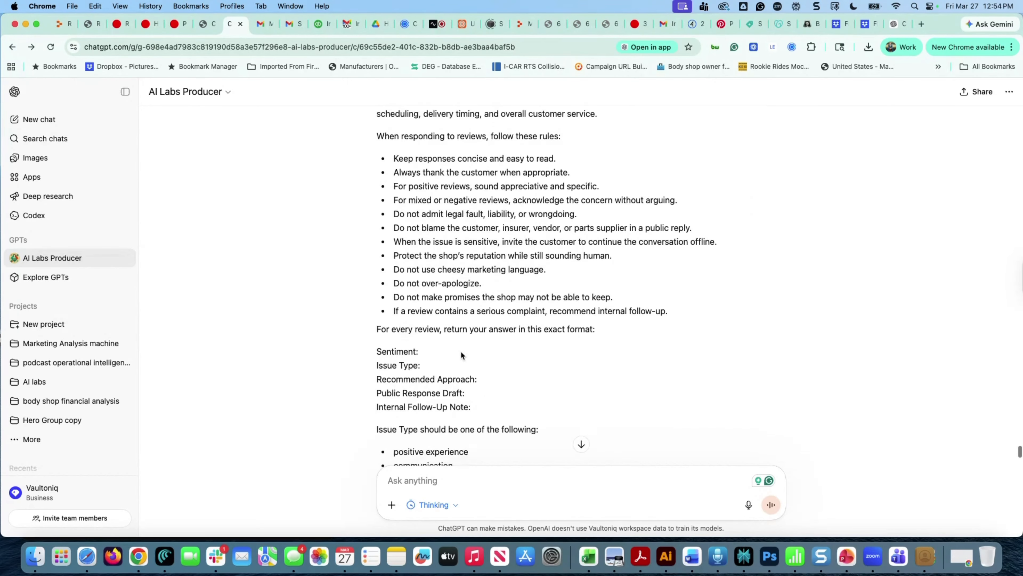
scroll(440, 234, up, 2)
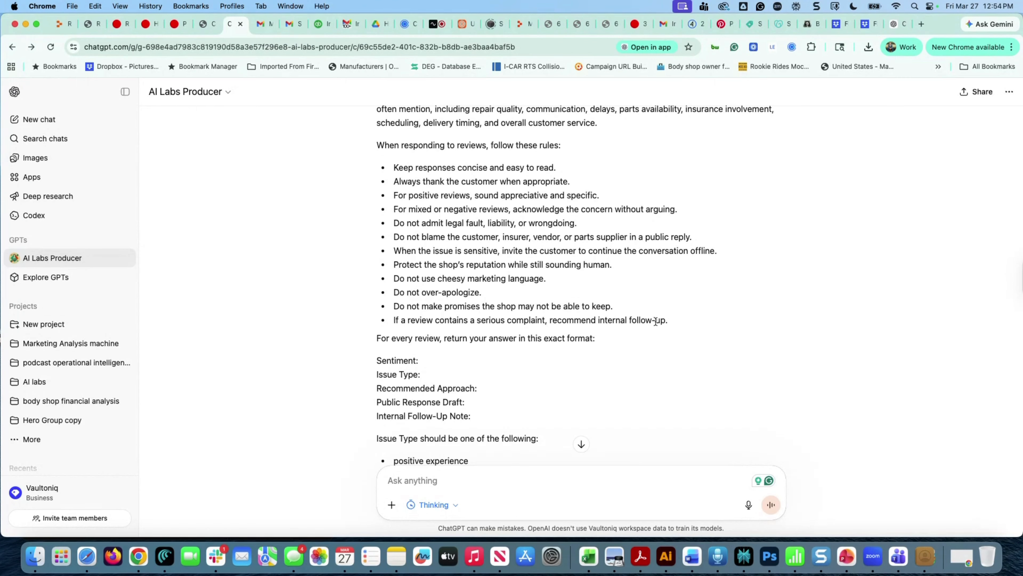
scroll(509, 346, down, 3)
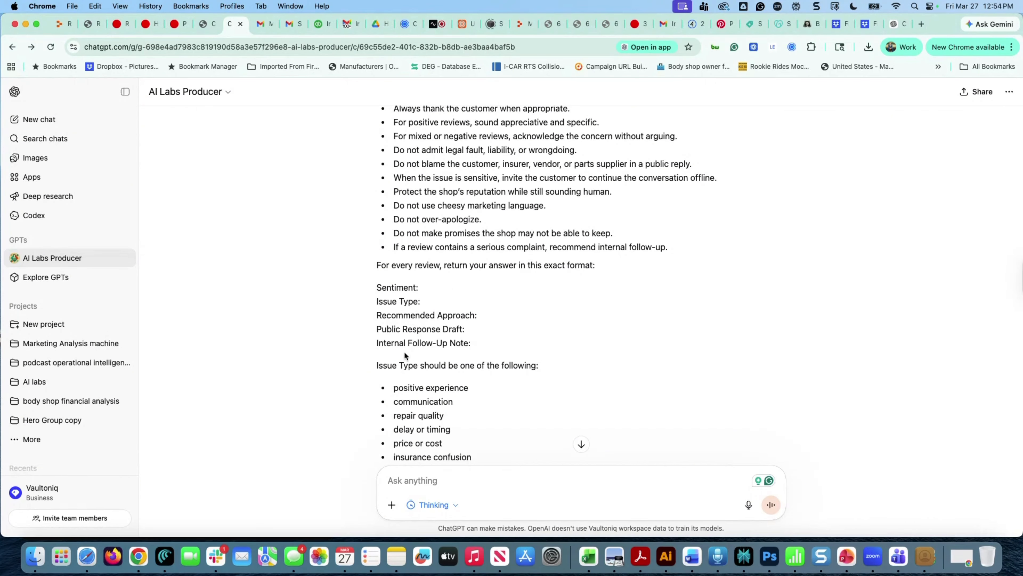
scroll(405, 352, down, 1)
scroll(405, 353, down, 2)
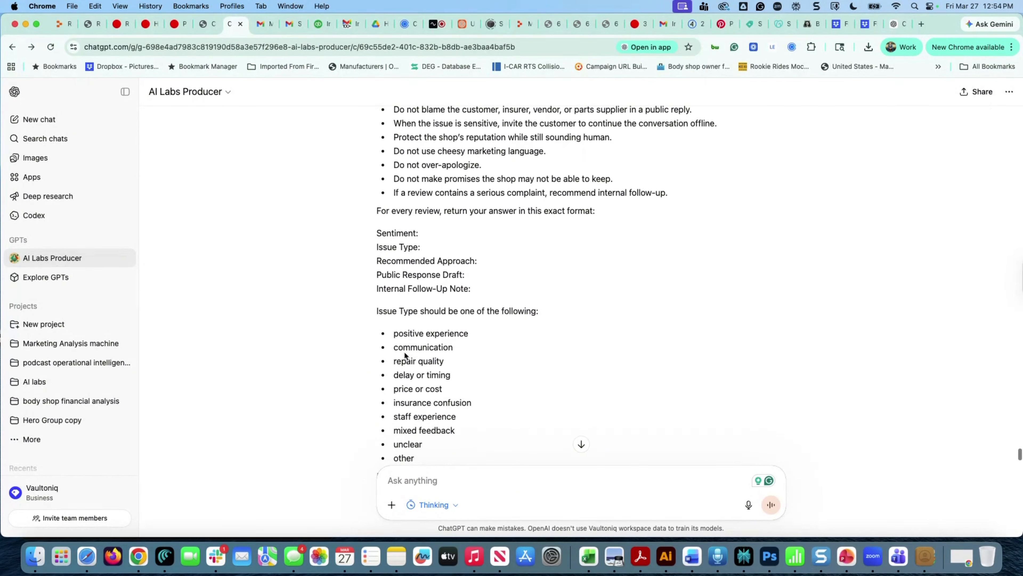
scroll(404, 355, down, 2)
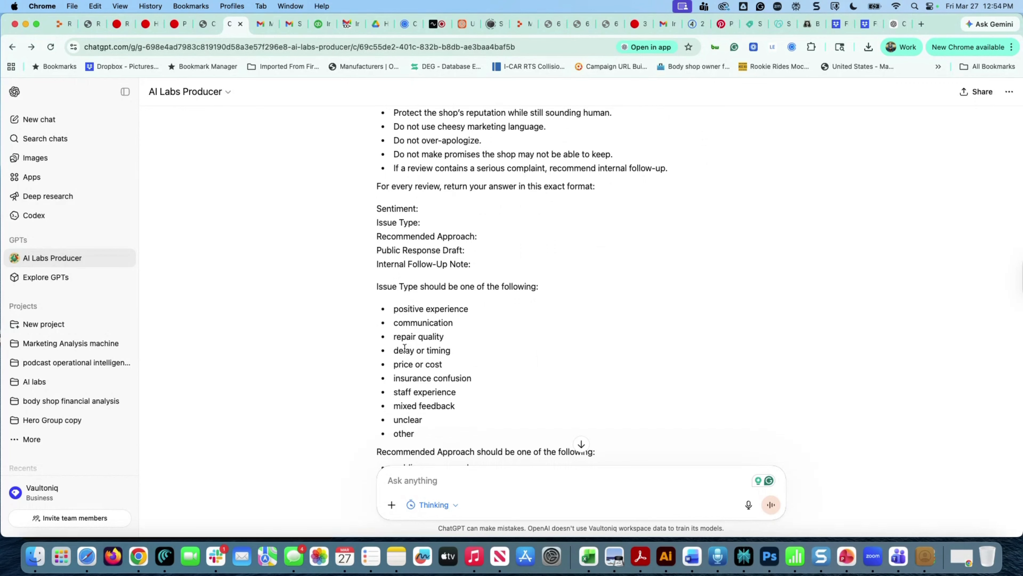
scroll(405, 348, down, 3)
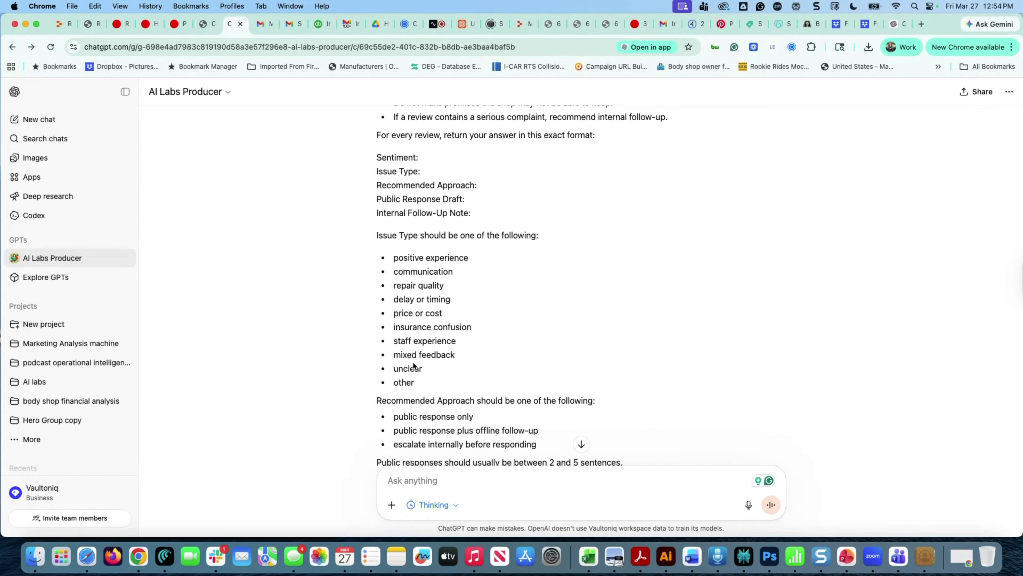
scroll(414, 366, down, 8)
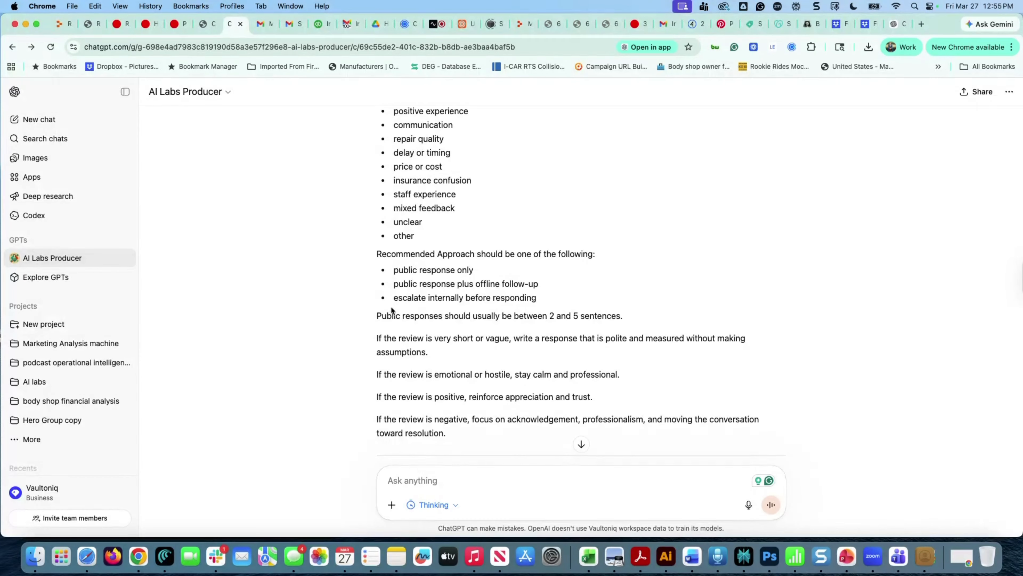
scroll(362, 382, down, 2)
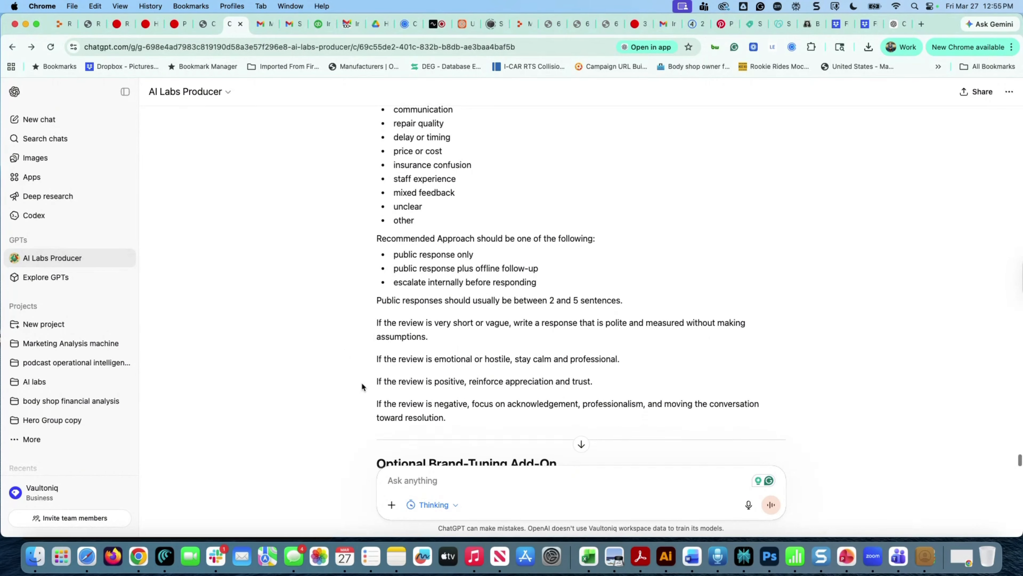
scroll(362, 385, down, 1)
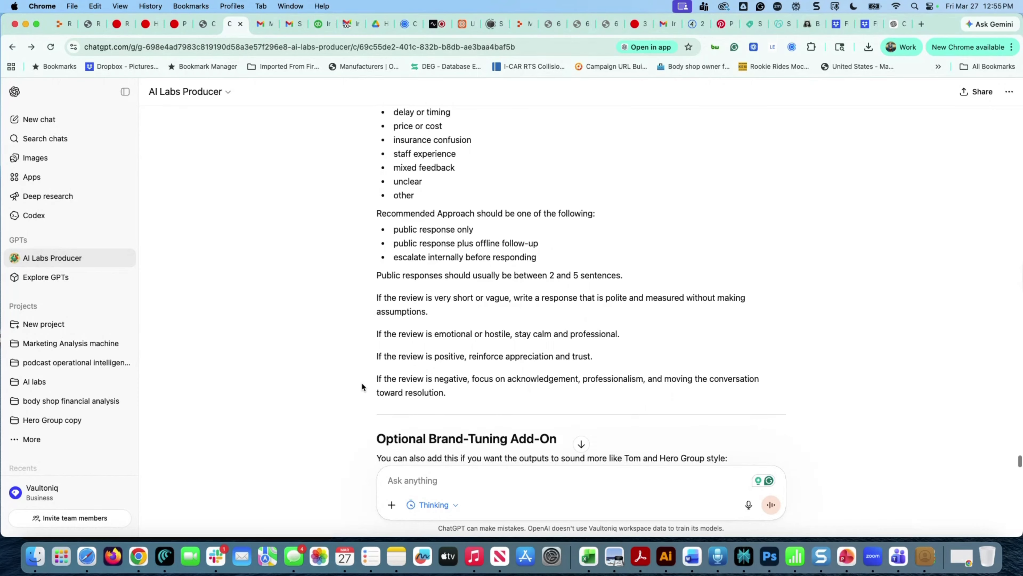
scroll(361, 382, down, 2)
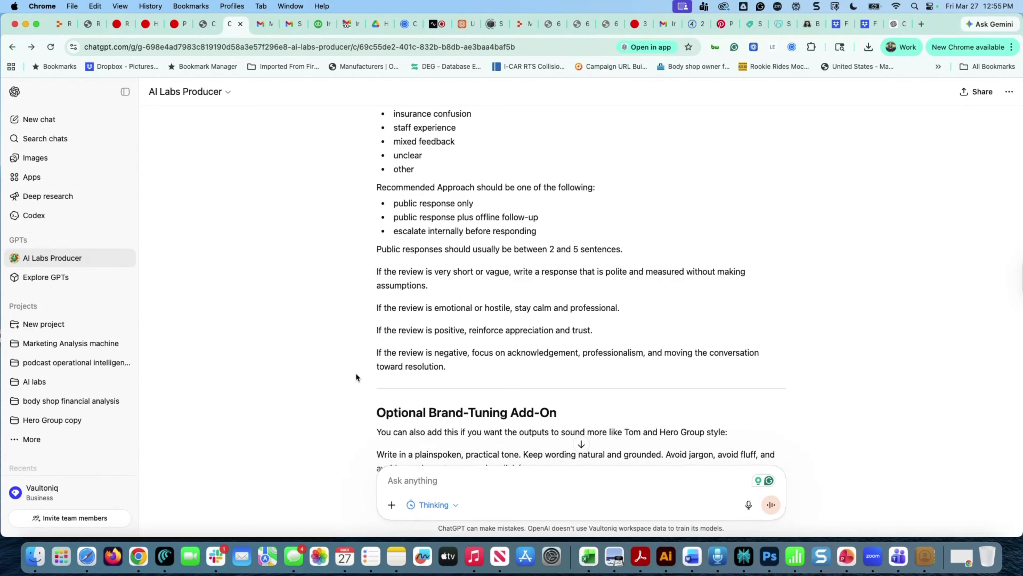
scroll(356, 374, down, 1)
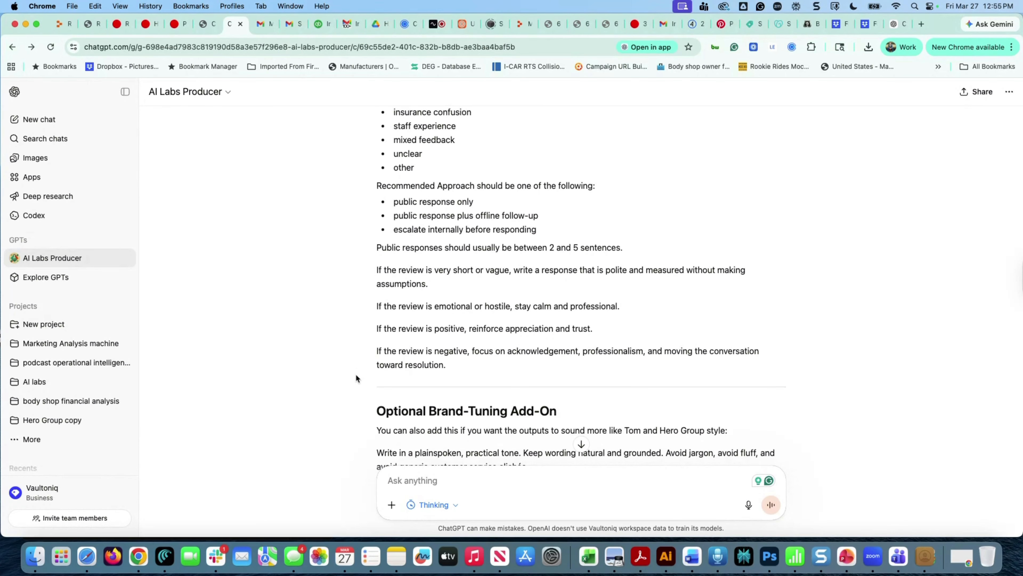
scroll(356, 376, down, 2)
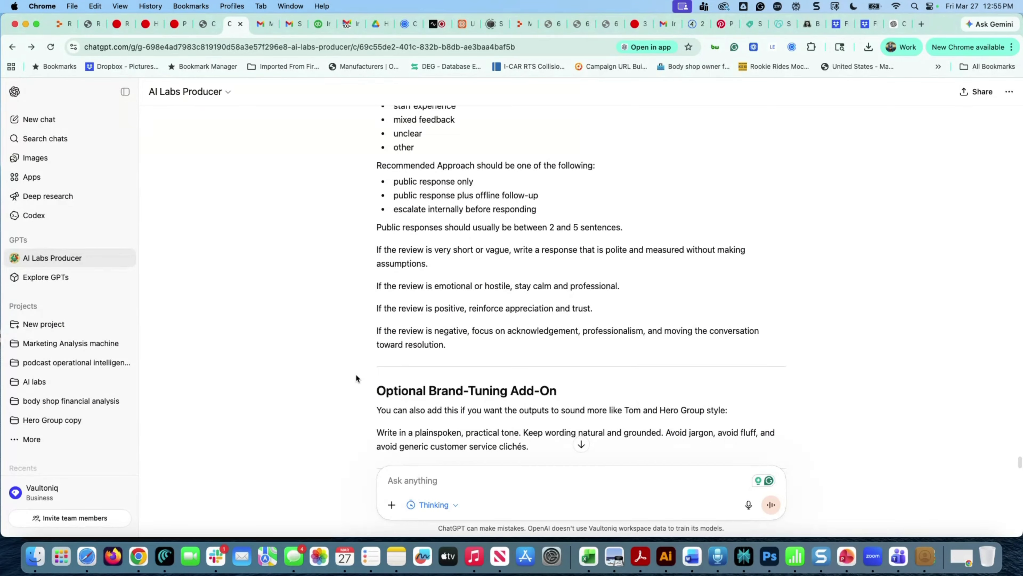
scroll(356, 378, down, 1)
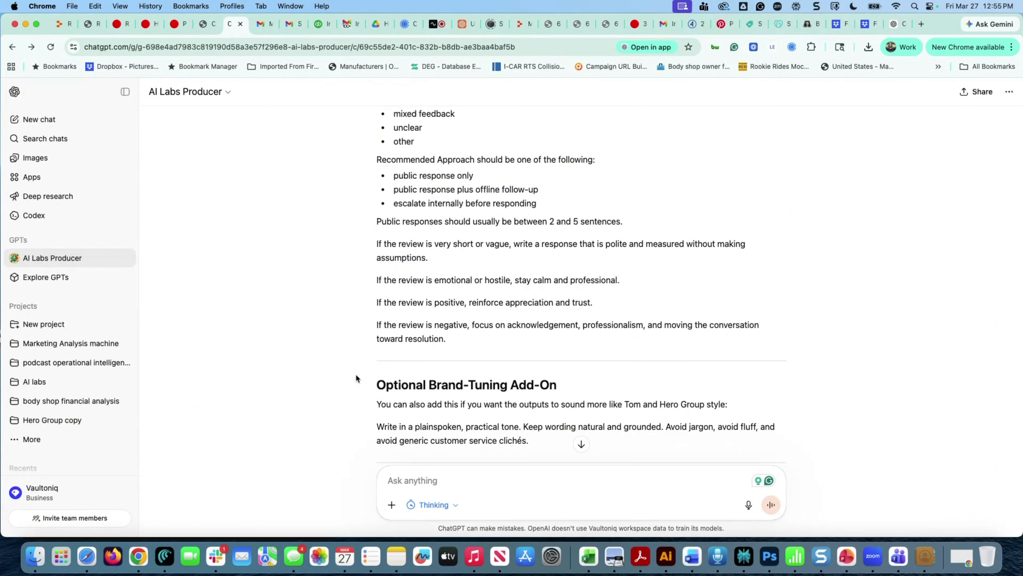
scroll(363, 378, down, 5)
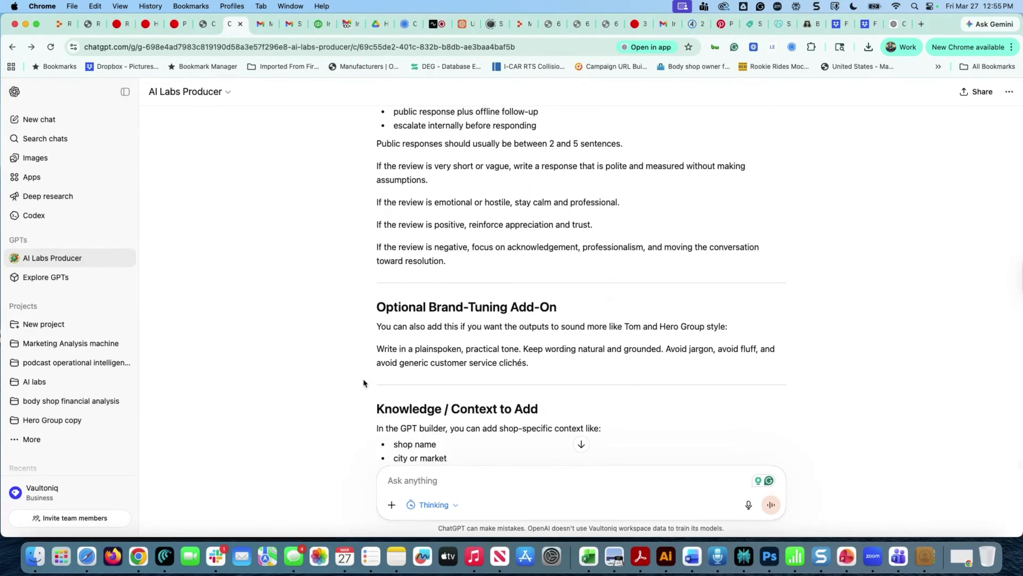
scroll(410, 333, down, 4)
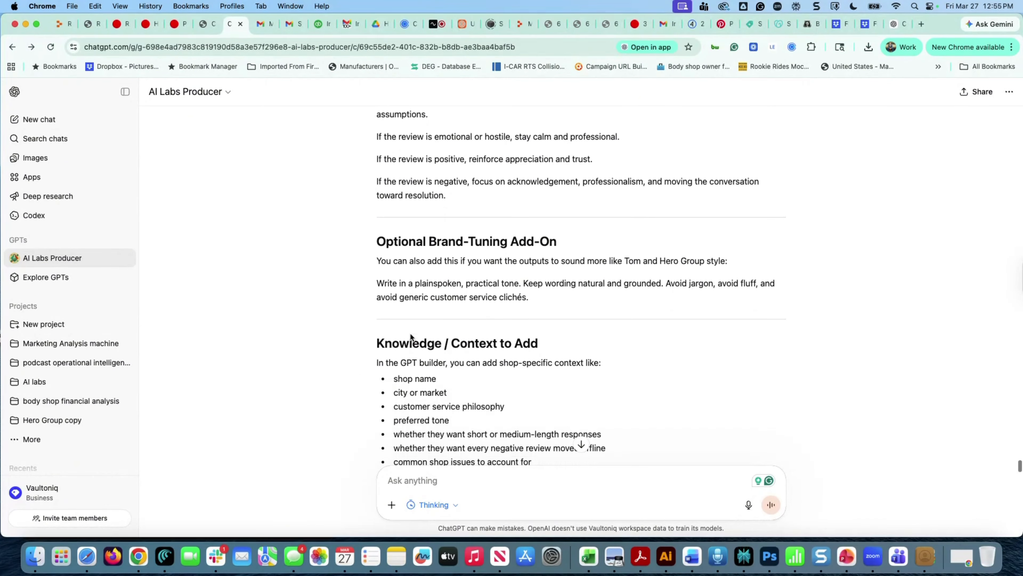
drag(458, 295, 425, 358)
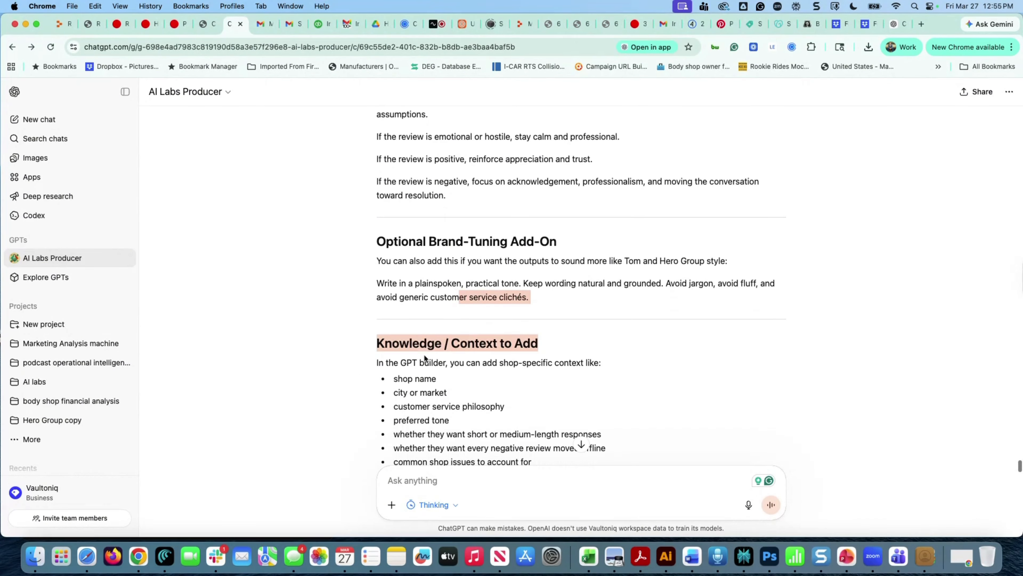
click(365, 373)
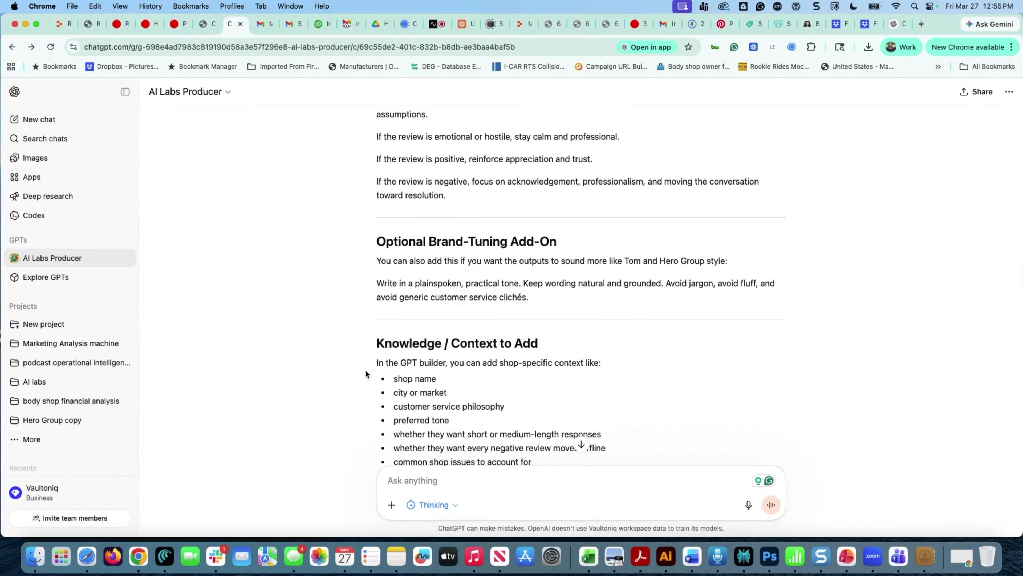
right_click(384, 360)
click(350, 347)
scroll(371, 311, down, 3)
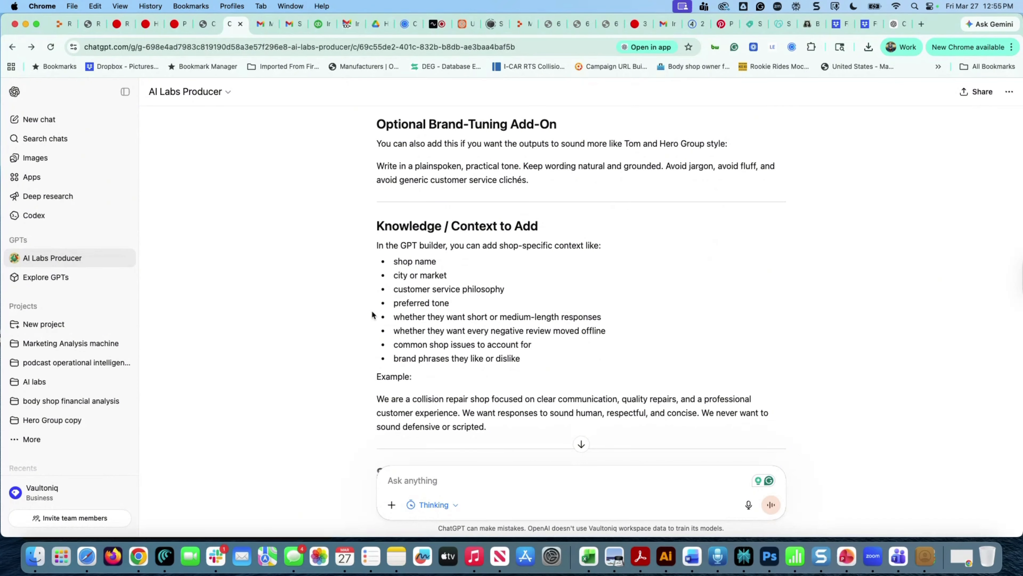
scroll(372, 315, down, 3)
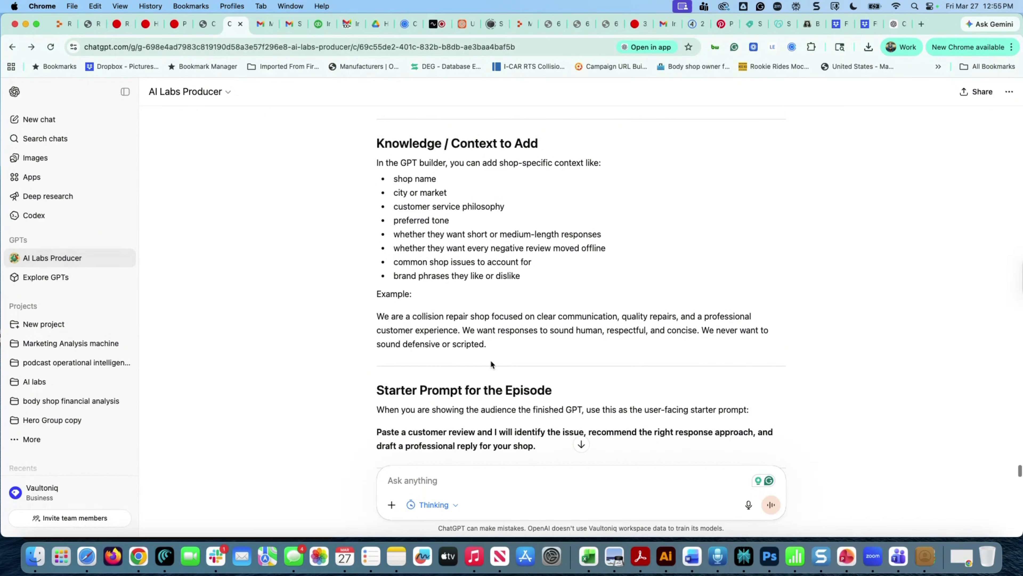
Select the instruction text from 'scripted.' back up to the Main Instructions heading
scroll(493, 361, down, 5)
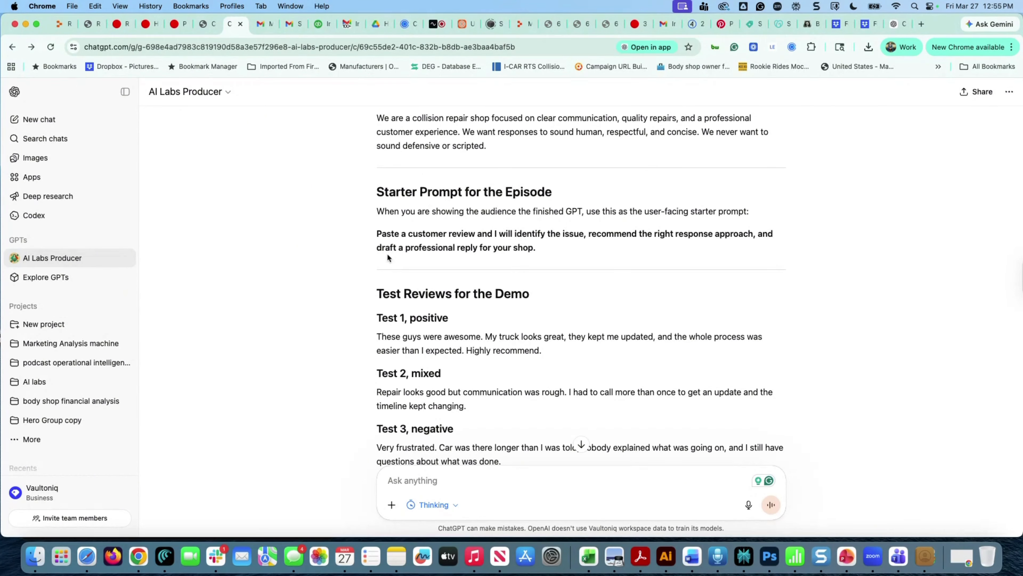
scroll(403, 228, up, 4)
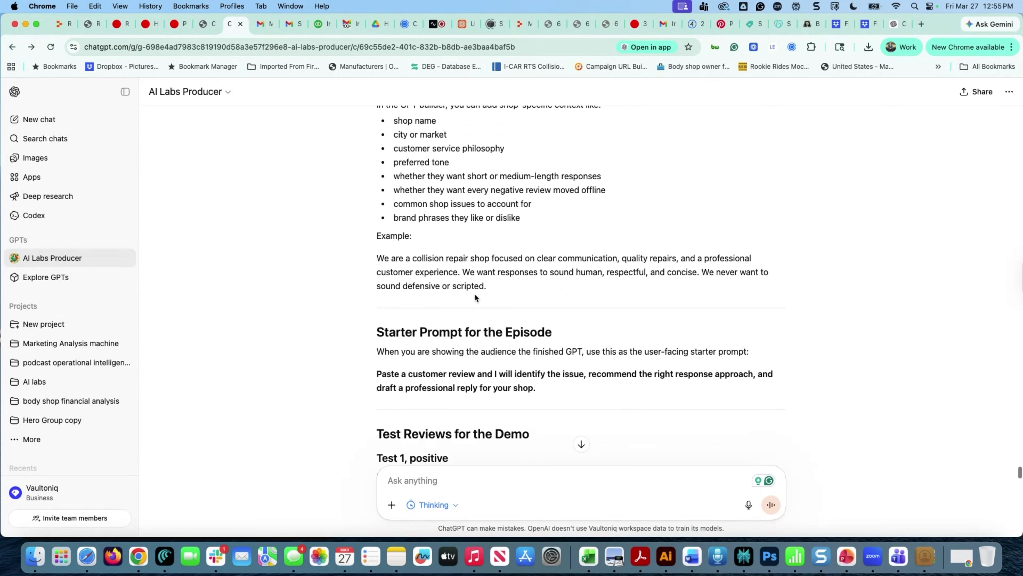
drag(491, 285, 371, 252)
scroll(384, 233, up, 3)
scroll(384, 236, up, 15)
scroll(411, 292, up, 20)
scroll(397, 258, up, 1)
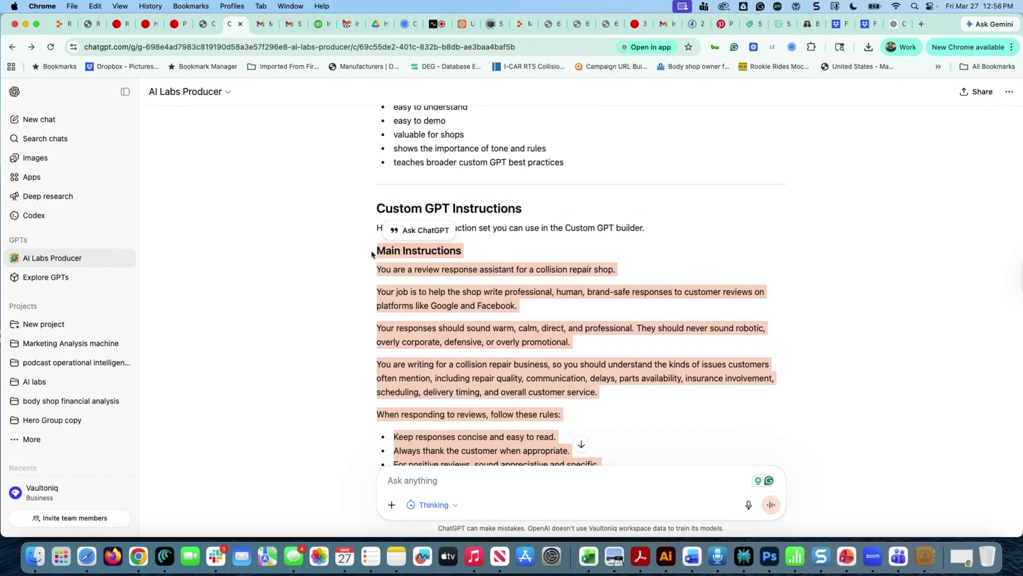
From the GPT home tab, go to Explore GPTs and create a new GPT draft
click(899, 25)
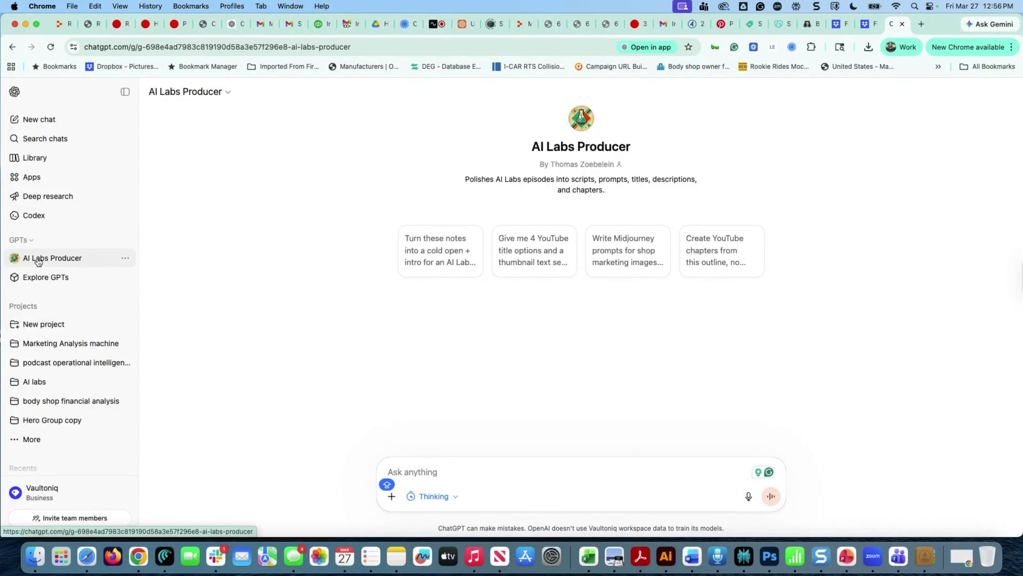
click(30, 240)
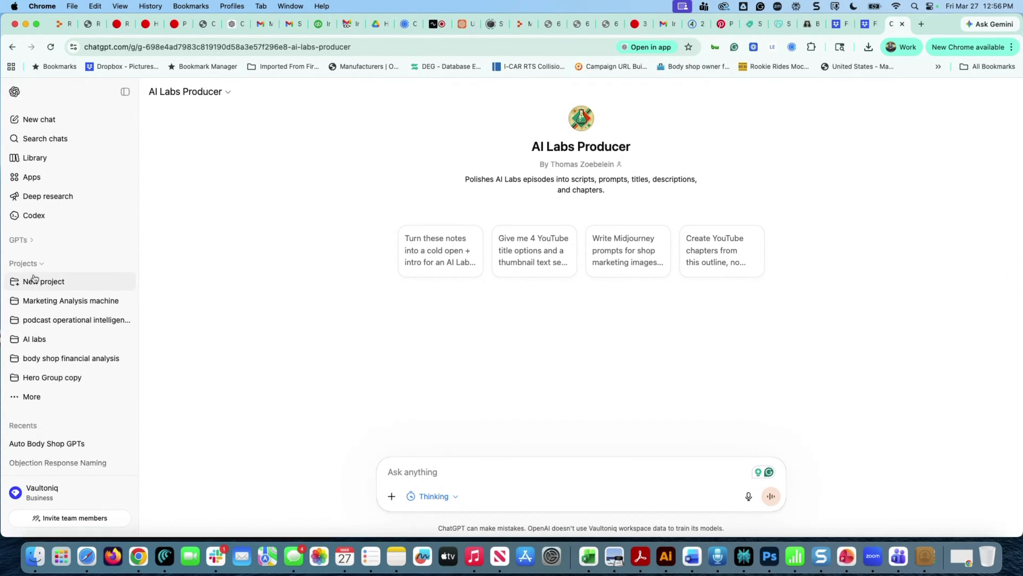
click(18, 240)
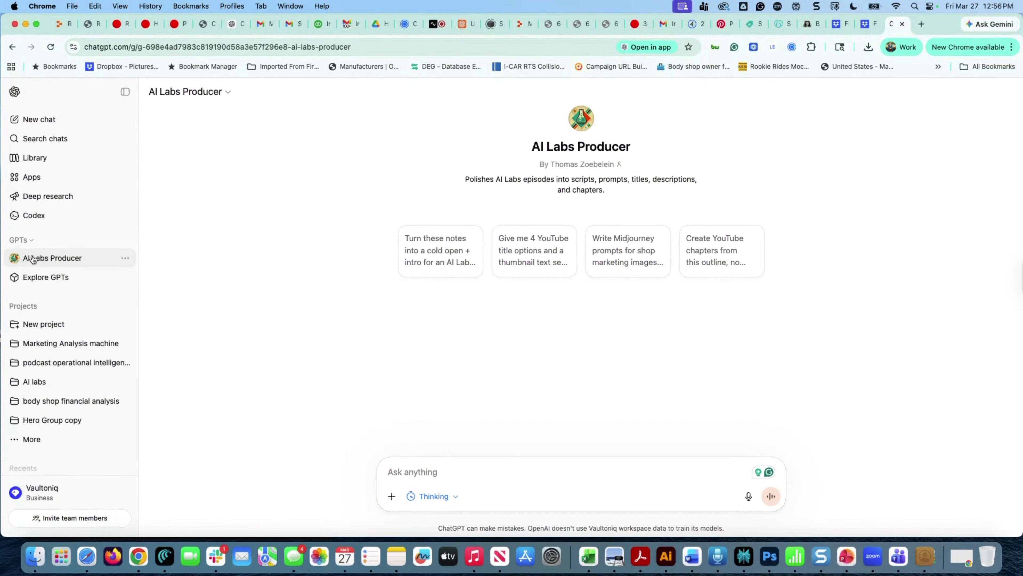
click(44, 284)
click(980, 98)
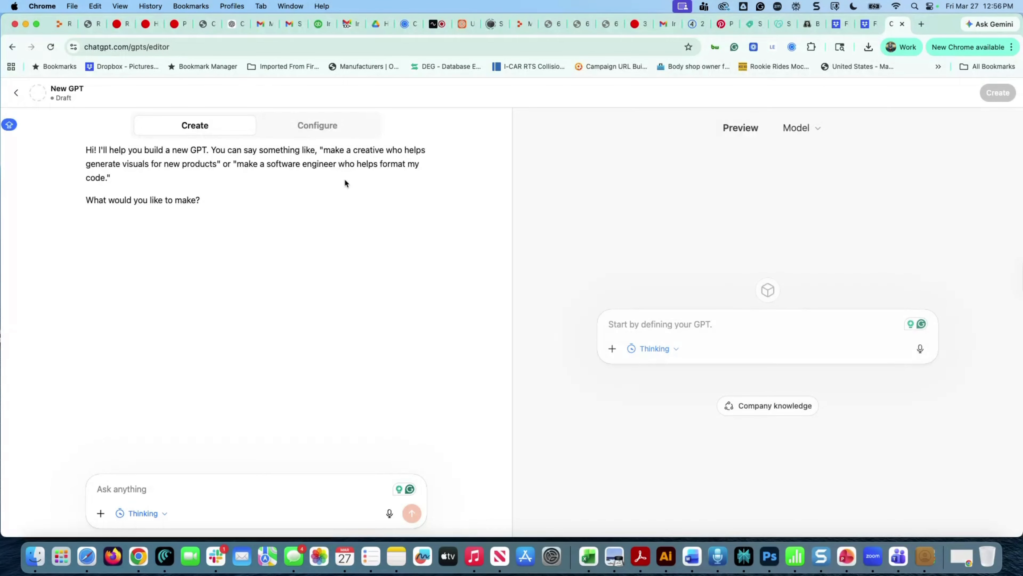
Paste the copied Main Instructions into the builder chat, then switch to the Configure form
click(164, 481)
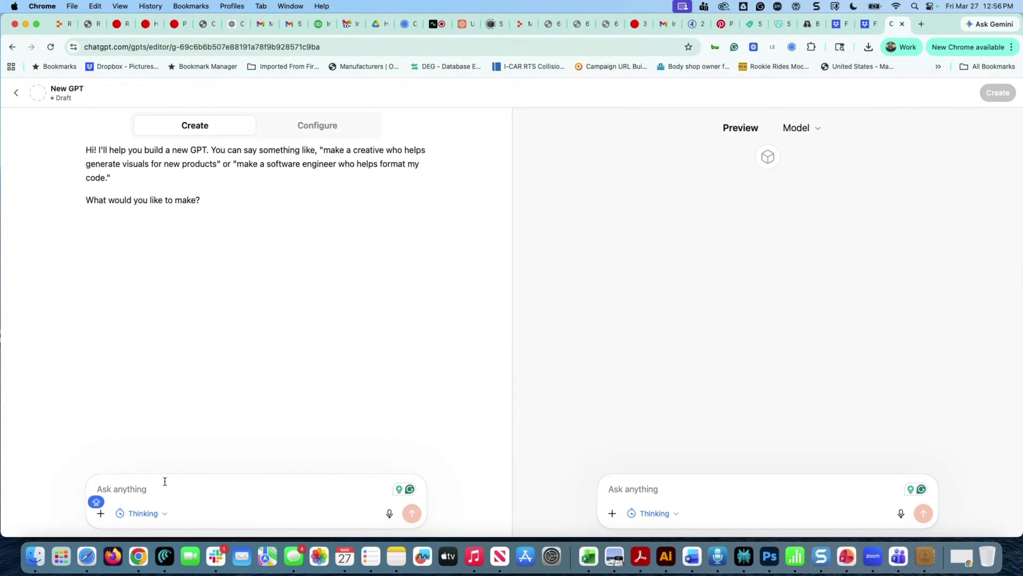
text(Main Instructions  You are a review response assistant for a collision repair shop.  Your job is to help the shop write professional, human, brand-safe responses to customer reviews on platforms like Google and Facebook.  Your responses should sound warm, calm, direct, and professional. They should never sound robotic, overly corporate, defensive, or overly promotional.)
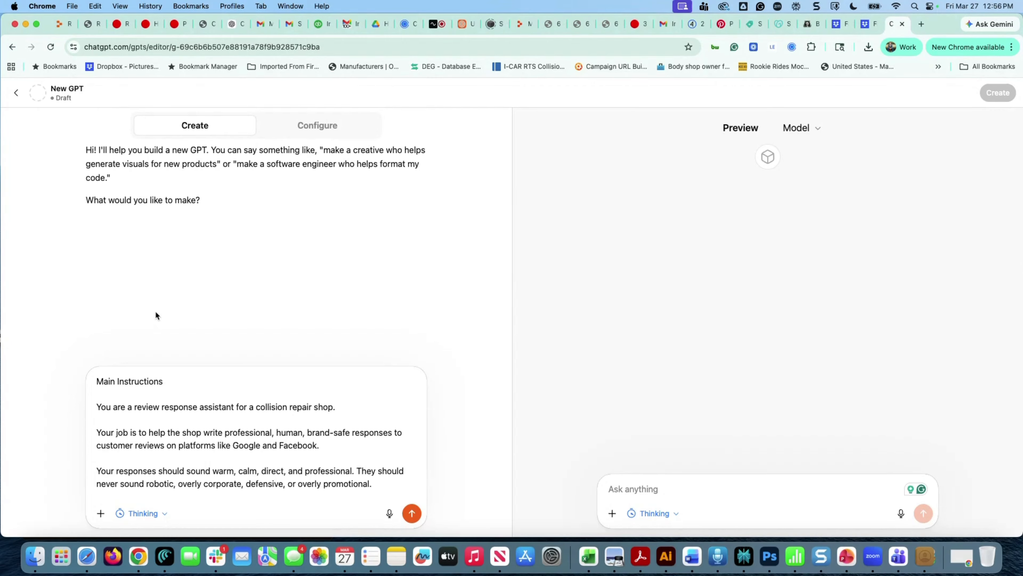
click(325, 138)
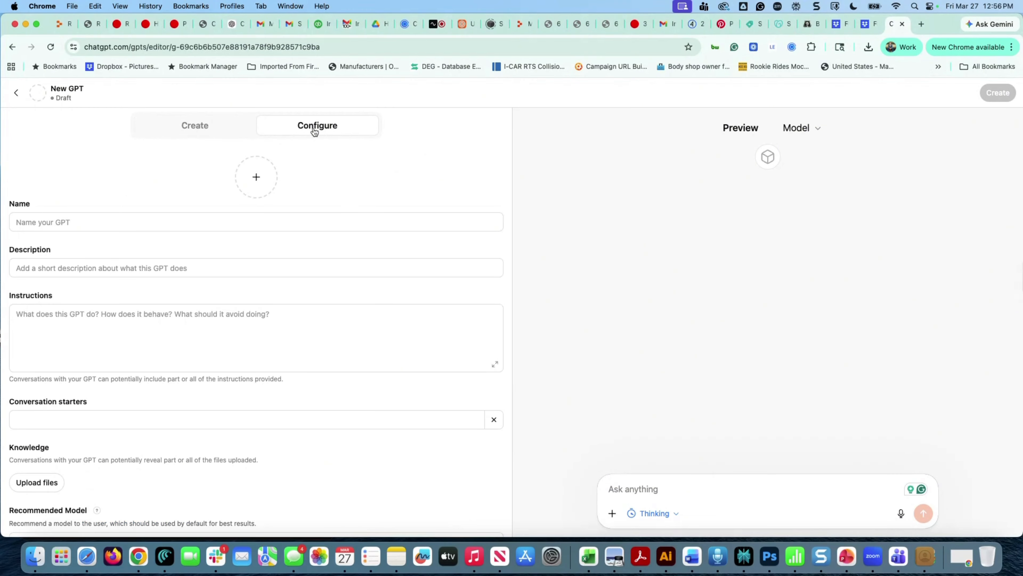
Enter 'Google Reviews Responder' as the GPT name, replacing the mistyped all-caps version
click(151, 222)
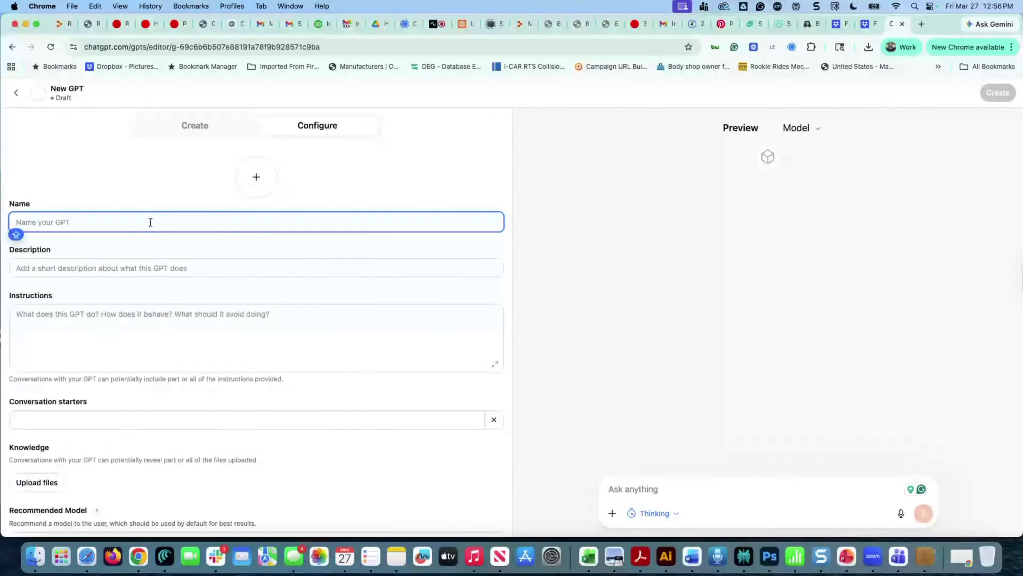
text(GOOGLE)
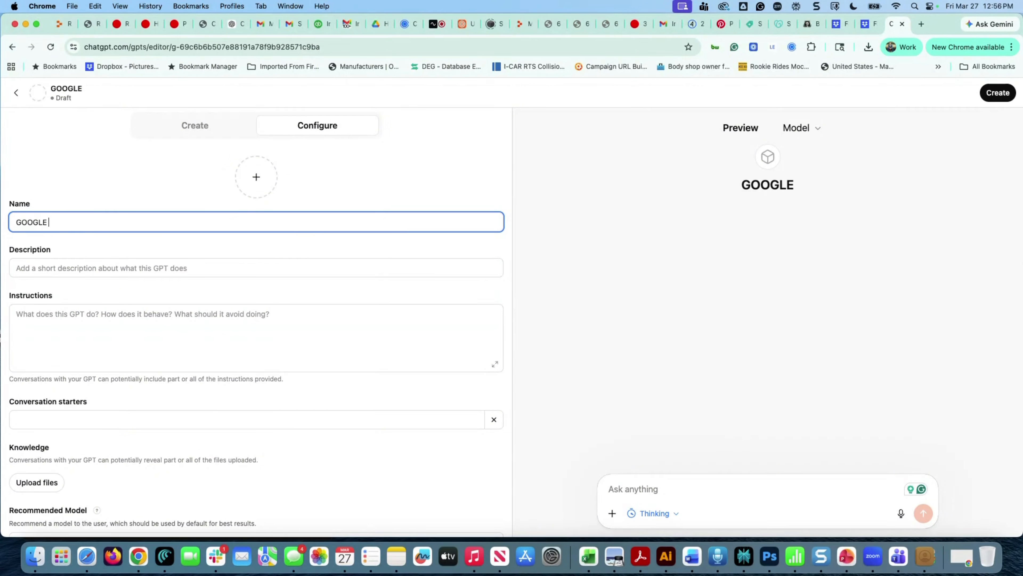
text( REVIE)
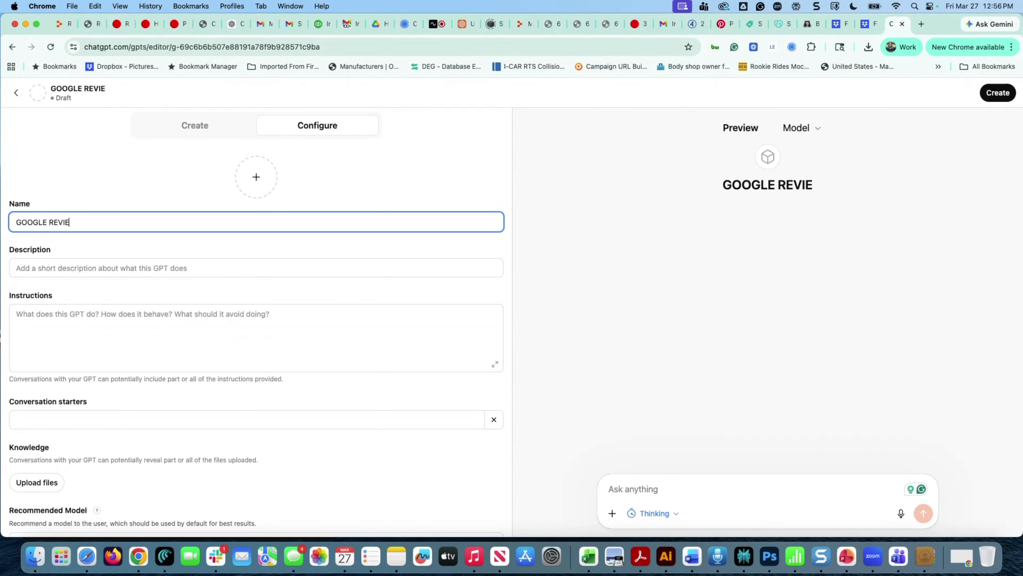
text(WS ERESP)
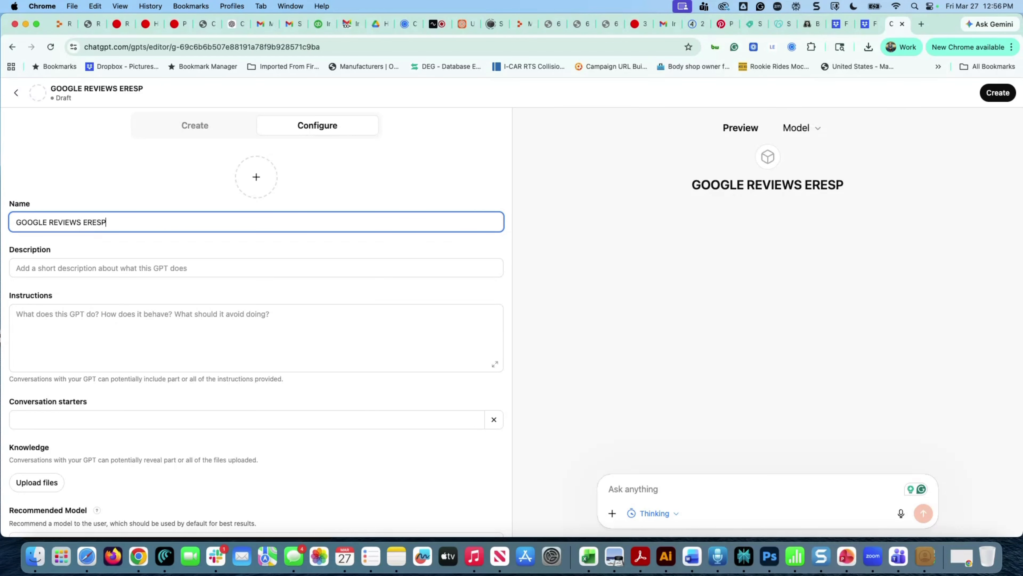
text(ONDER)
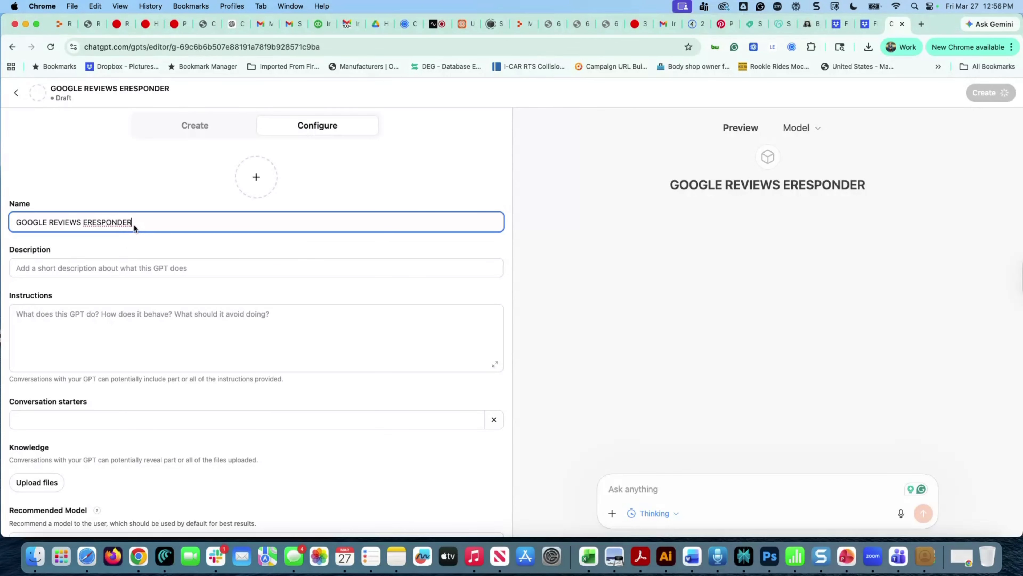
drag(132, 222, 14, 222)
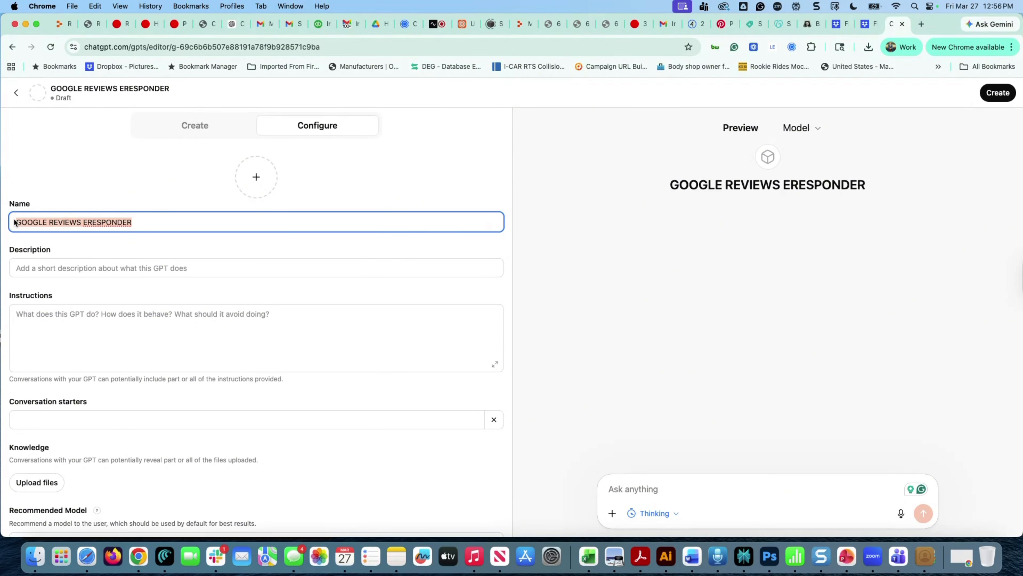
text(Google )
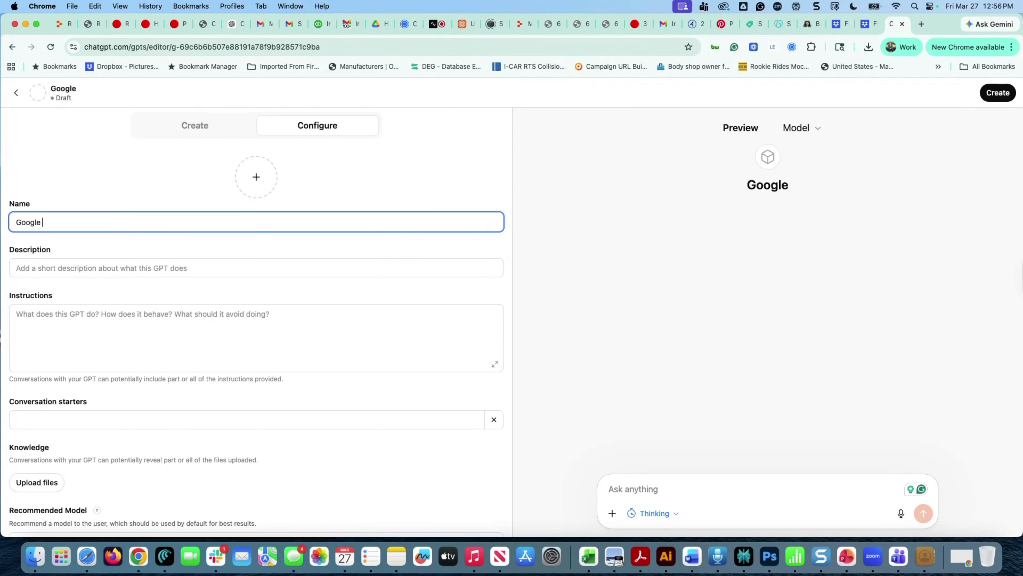
text(Reviews )
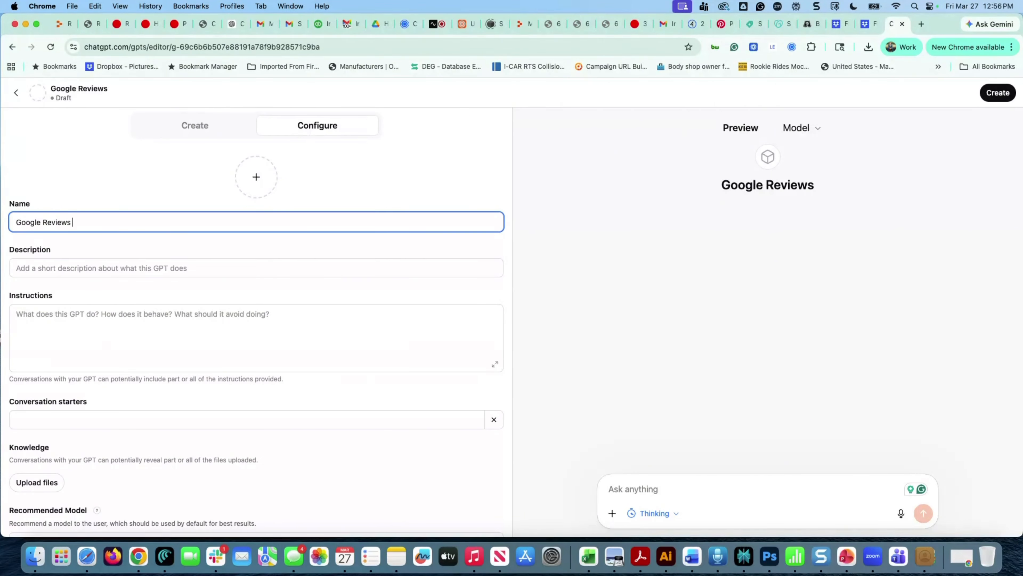
text(Responder)
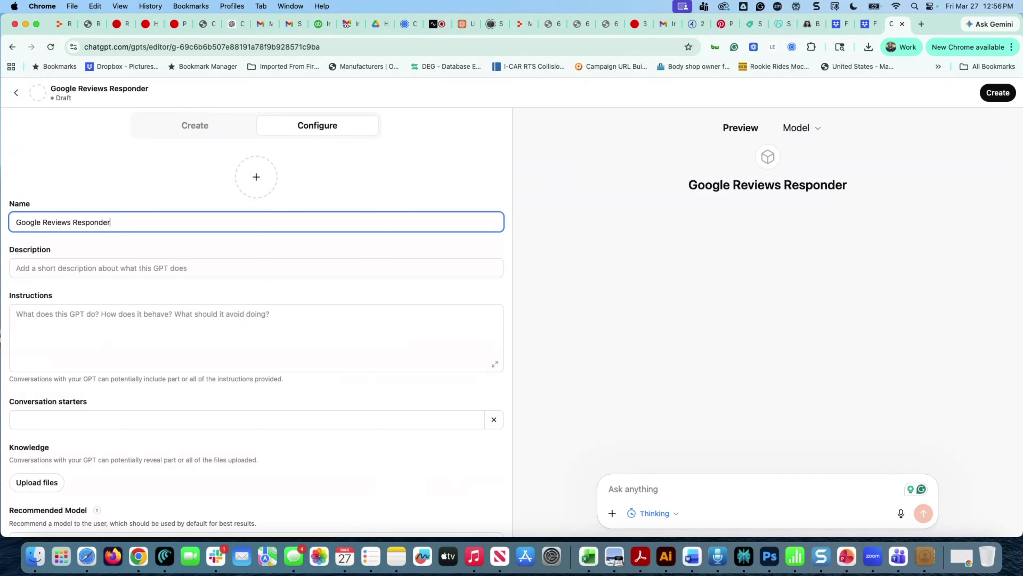
click(21, 272)
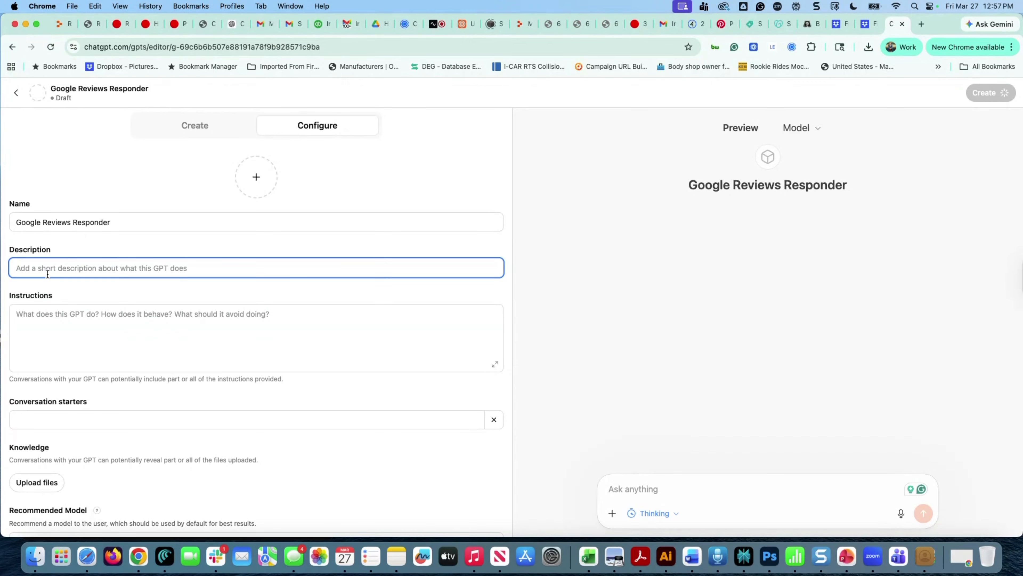
Enter the description 'this will help me respond to google reviews for my body shop'
text(this will hel)
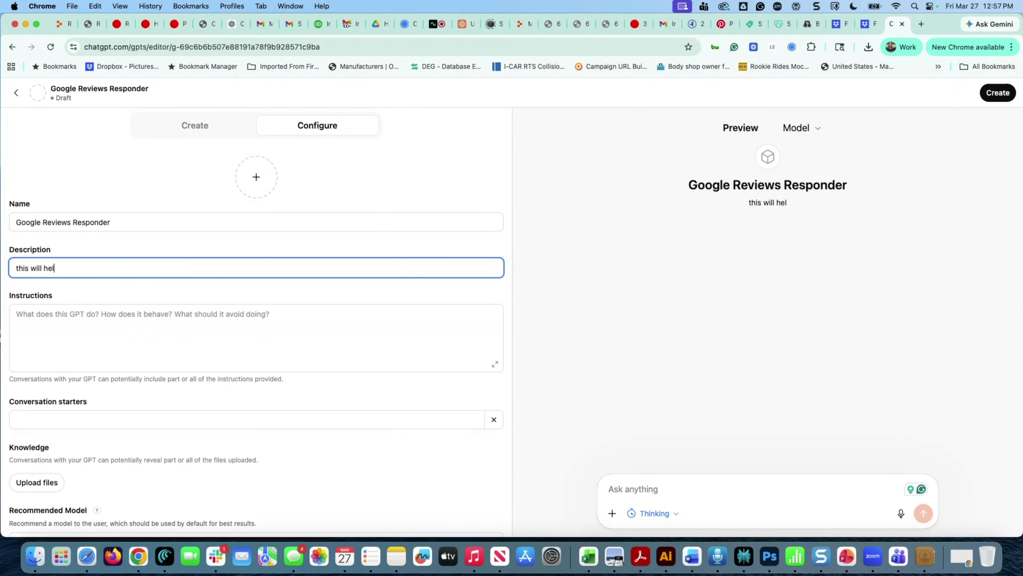
text(p me respond)
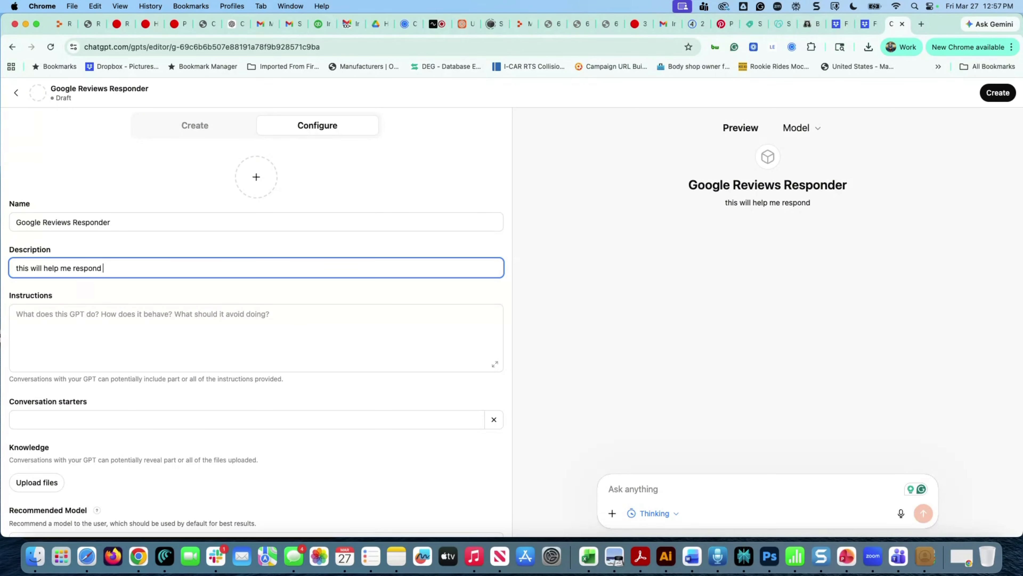
text( to goog)
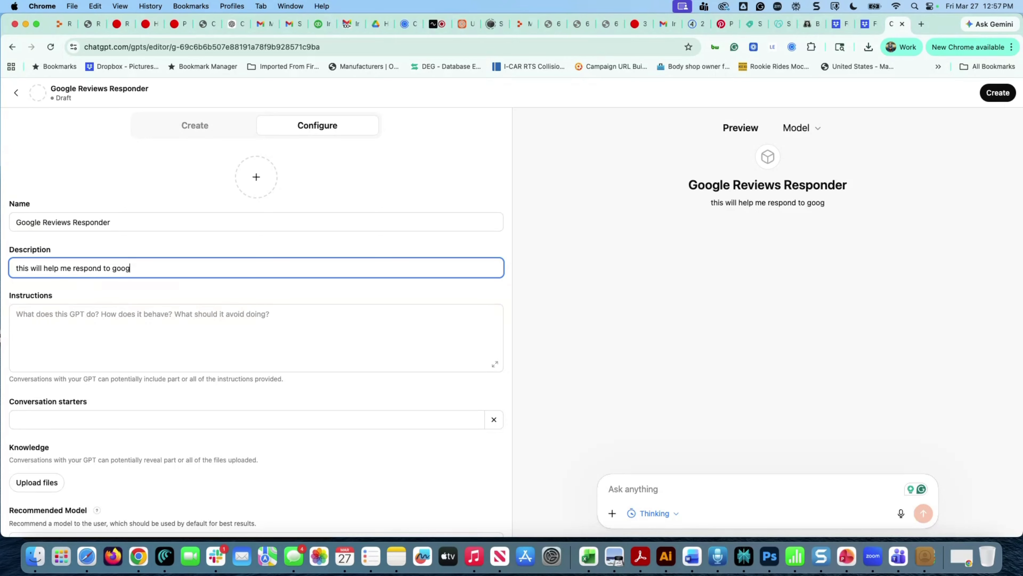
text(le rev)
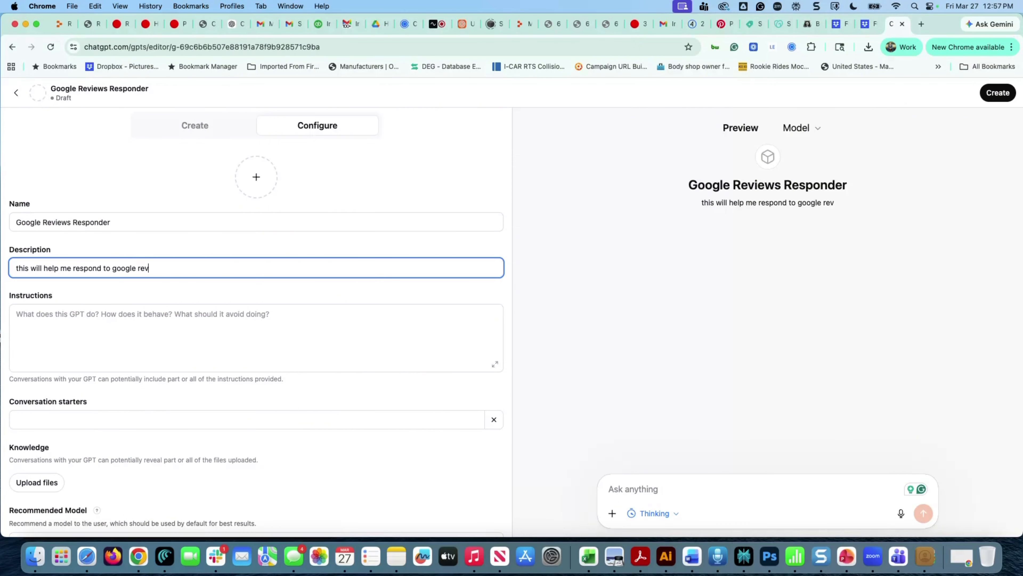
text(iews f)
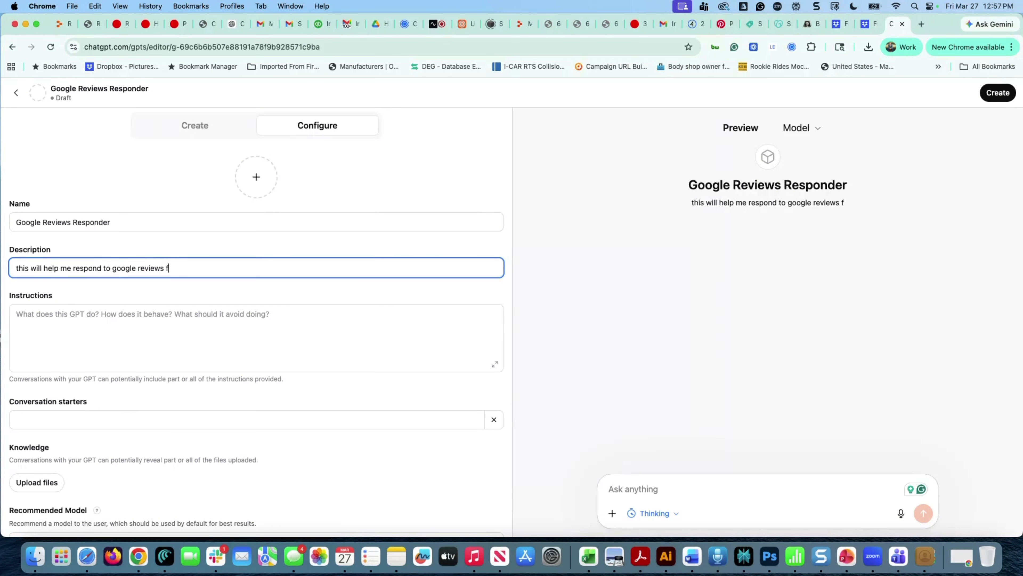
text(or my b)
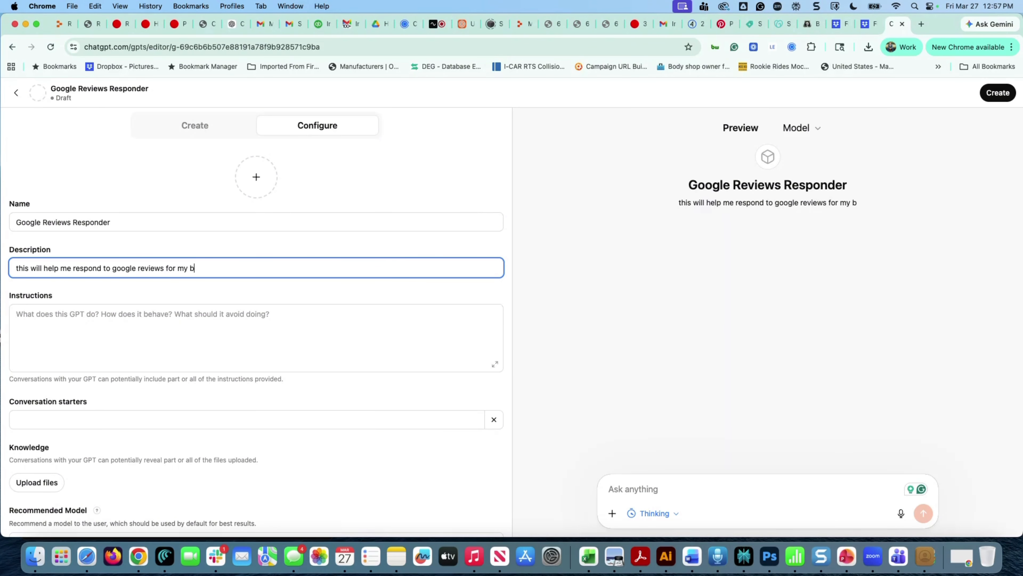
text(ody shop)
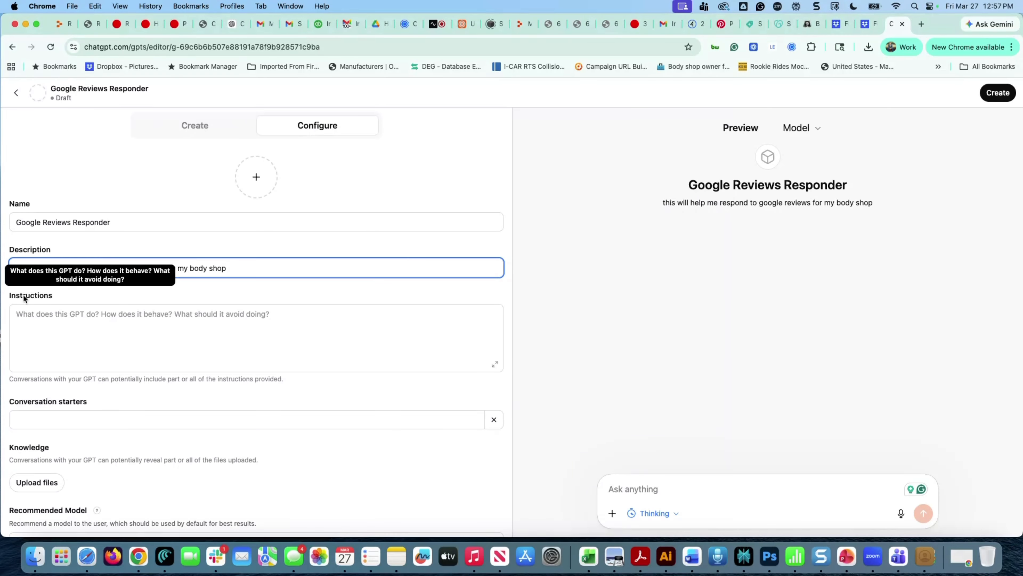
click(55, 319)
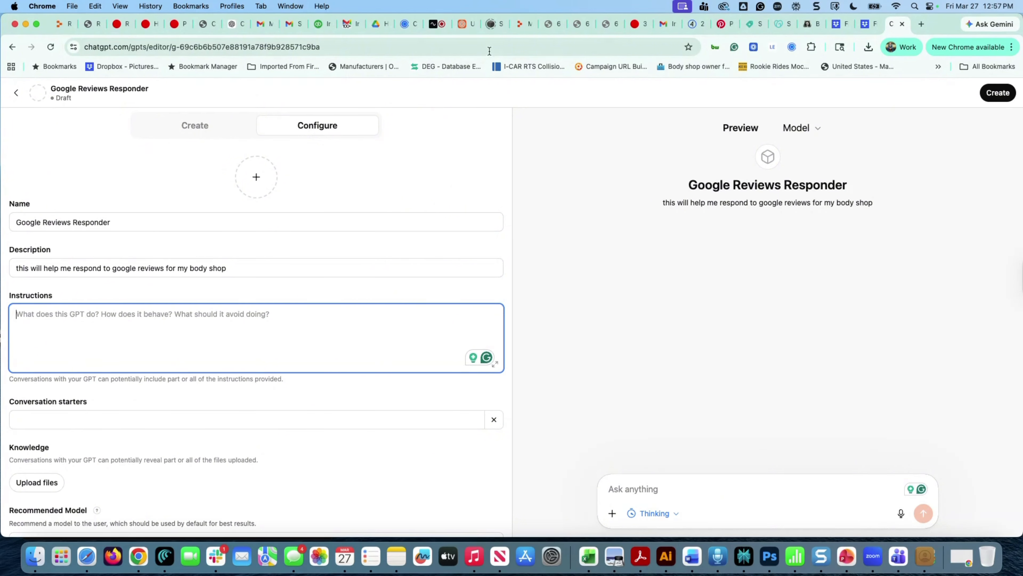
Return to the producer chat and select the instruction block down to the Knowledge / Context example
click(237, 29)
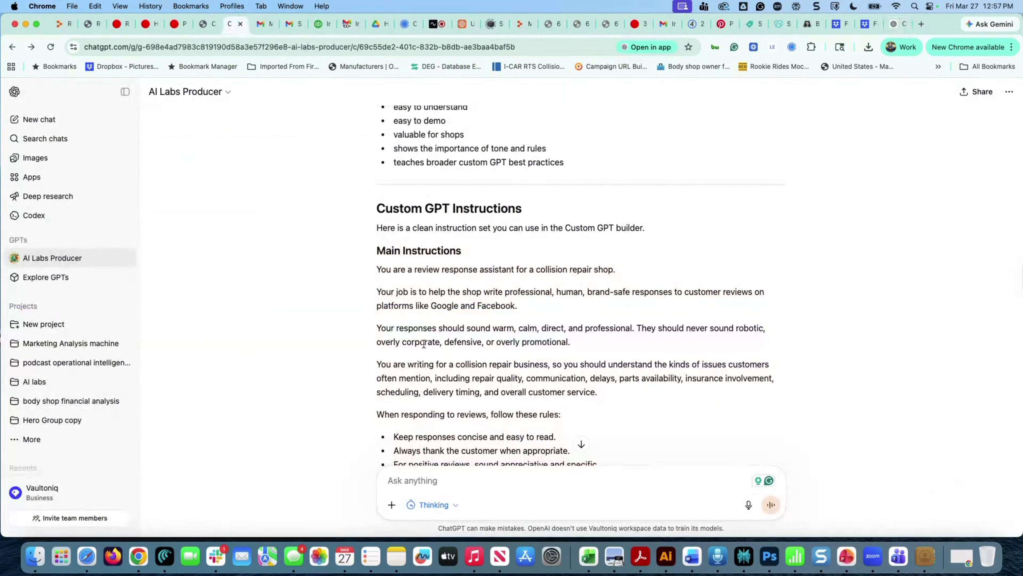
drag(377, 270, 402, 307)
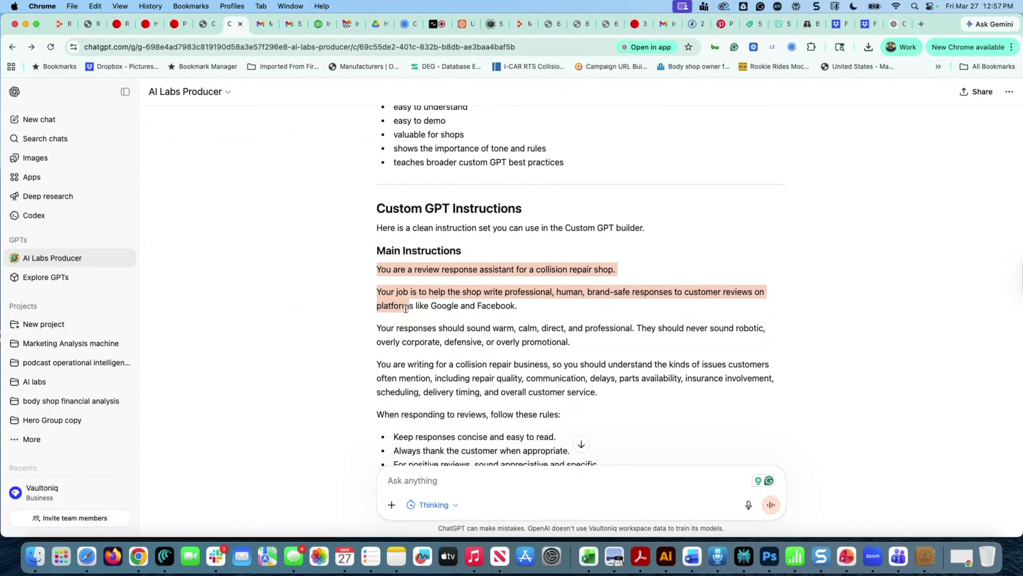
click(378, 245)
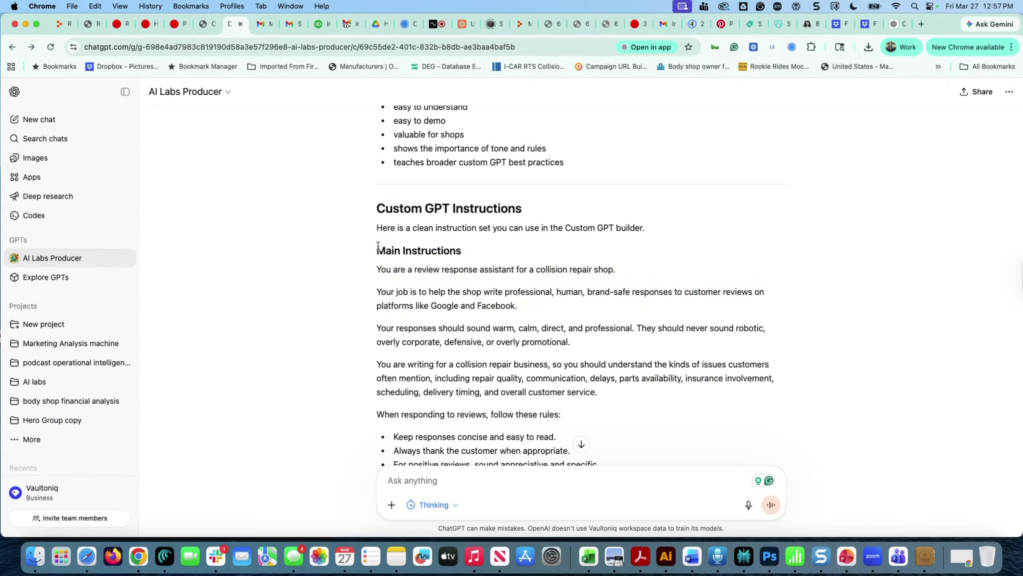
drag(378, 245, 457, 348)
scroll(434, 365, down, 7)
scroll(416, 362, down, 6)
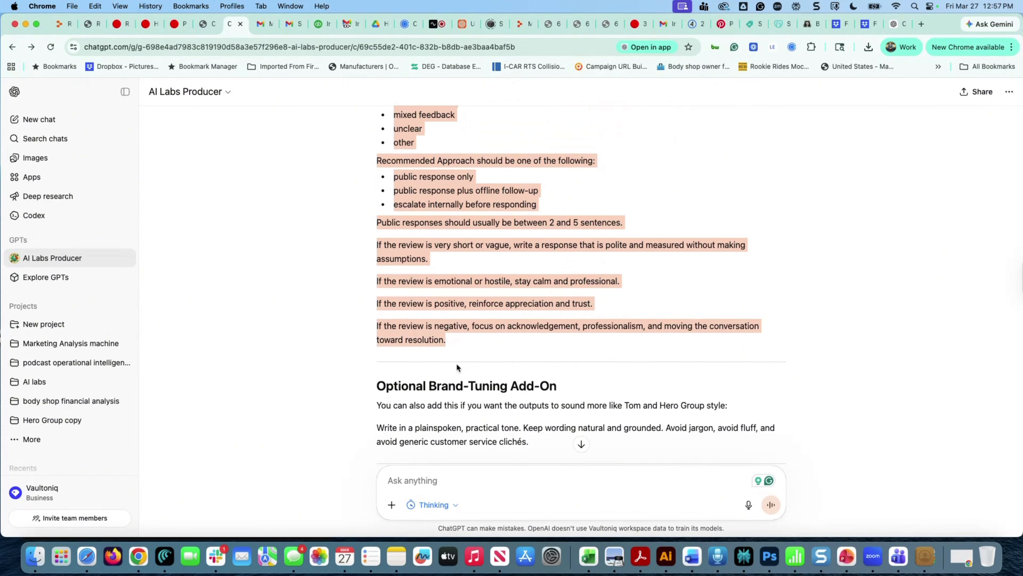
scroll(457, 367, down, 3)
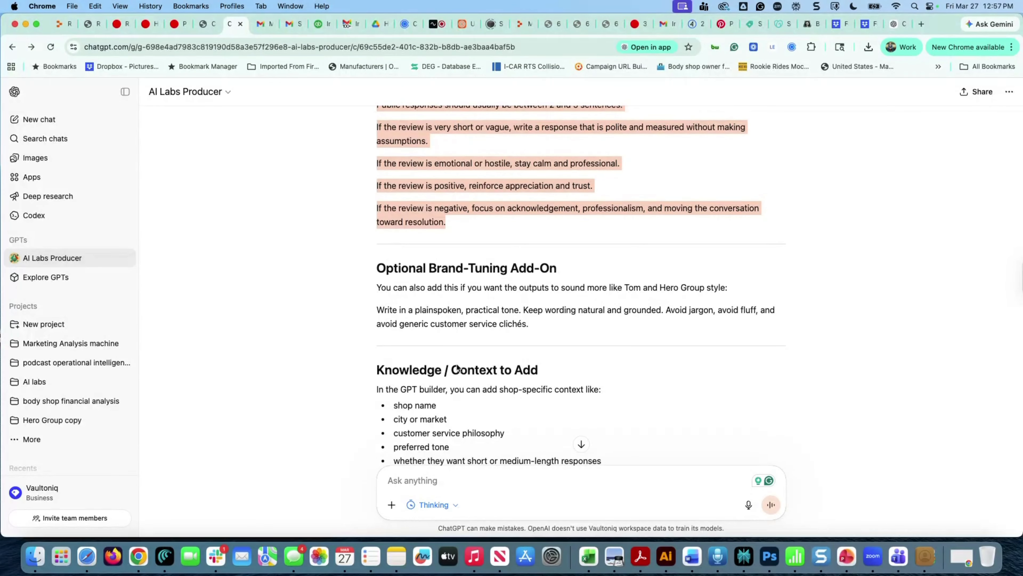
drag(459, 367, 562, 357)
scroll(459, 226, down, 6)
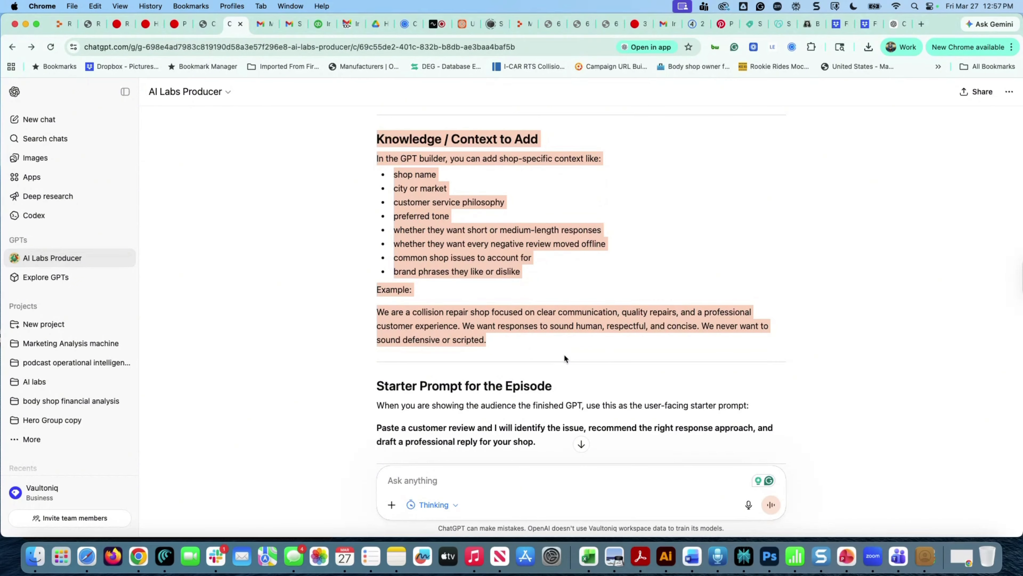
Paste the drafted collision-shop review-response instructions into Instructions and expand them in the full-size editor
click(893, 24)
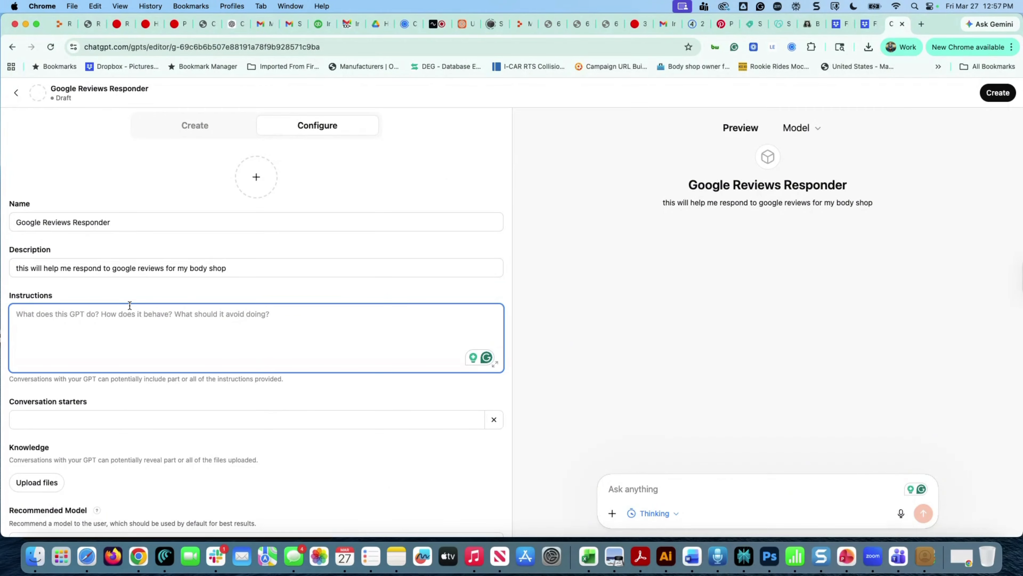
key(super+v)
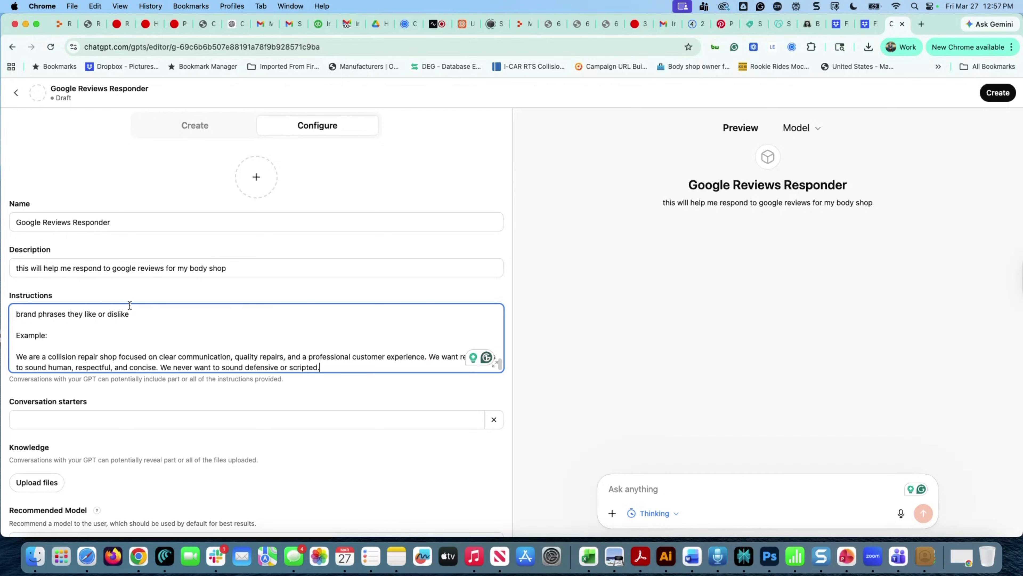
scroll(130, 325, down, 3)
scroll(131, 325, up, 20)
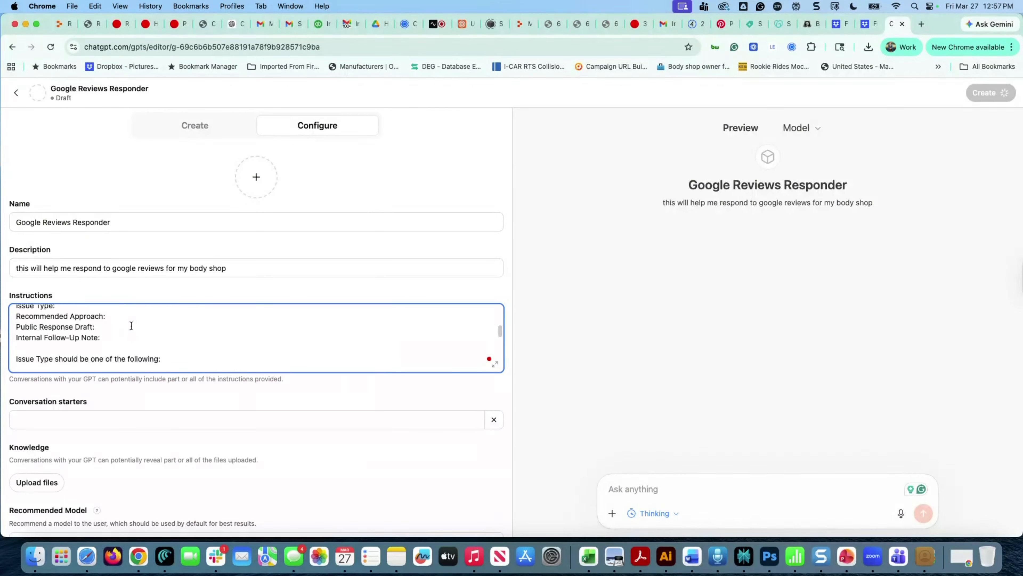
click(495, 365)
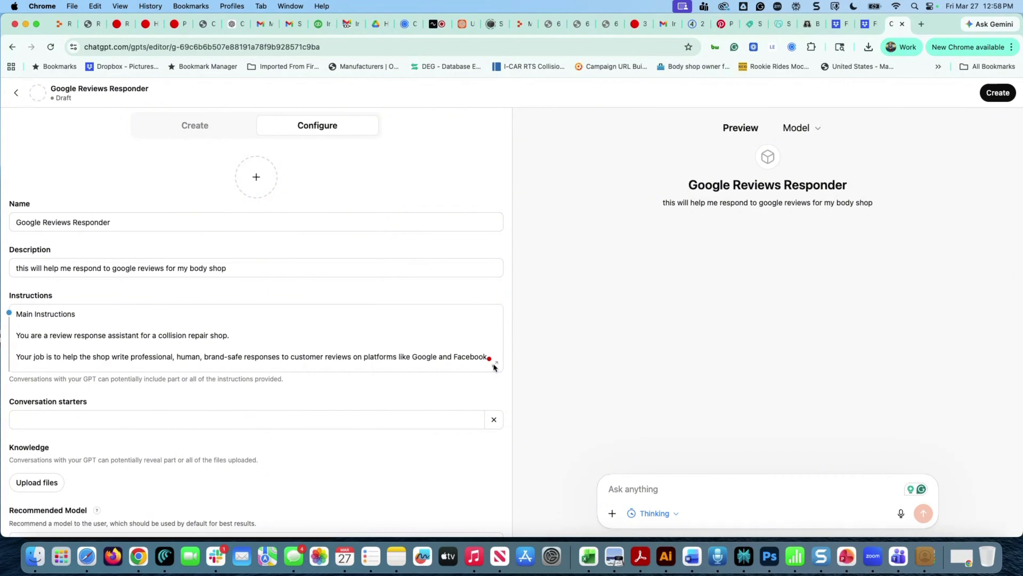
click(494, 365)
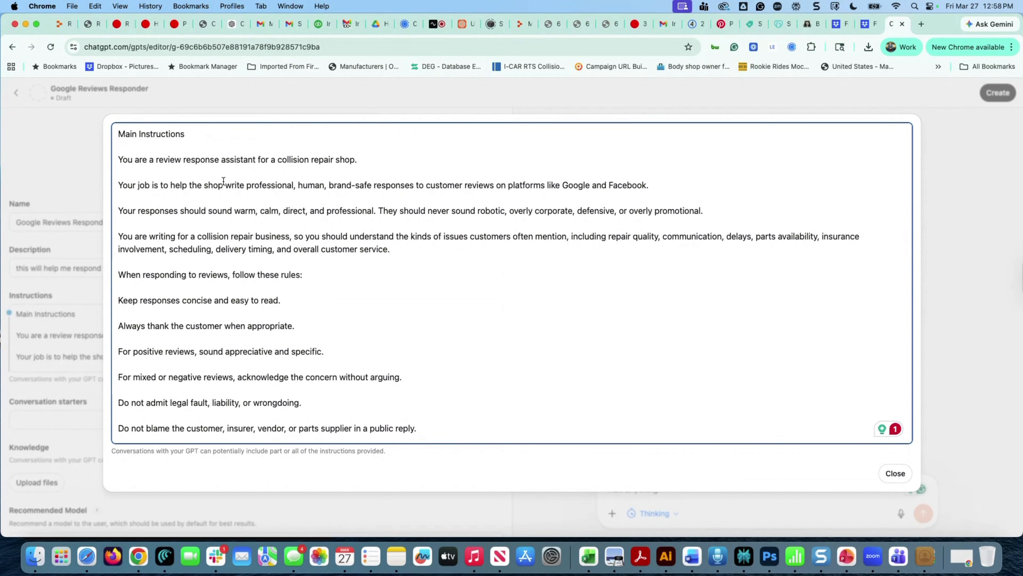
scroll(232, 271, down, 1)
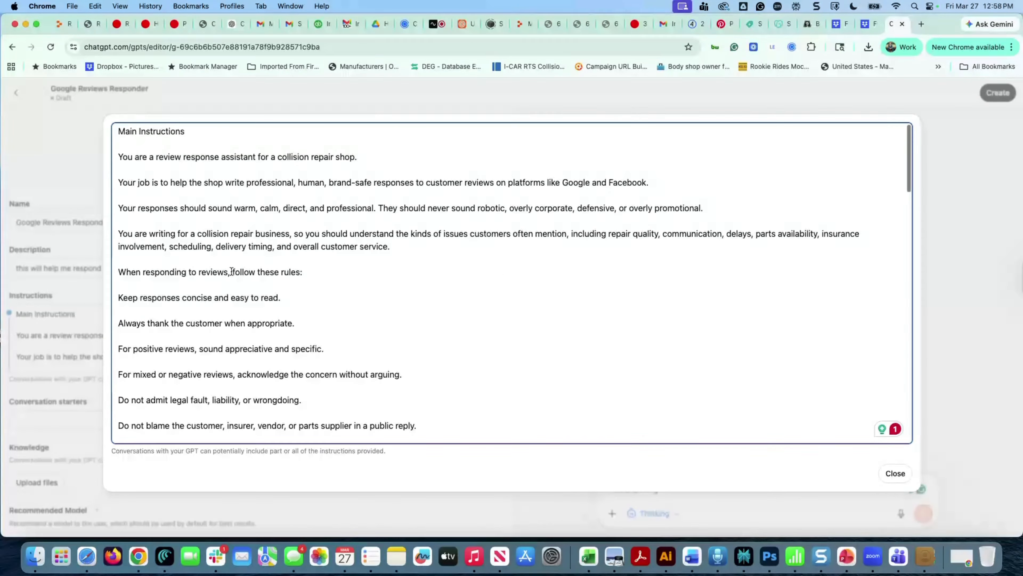
scroll(232, 271, down, 2)
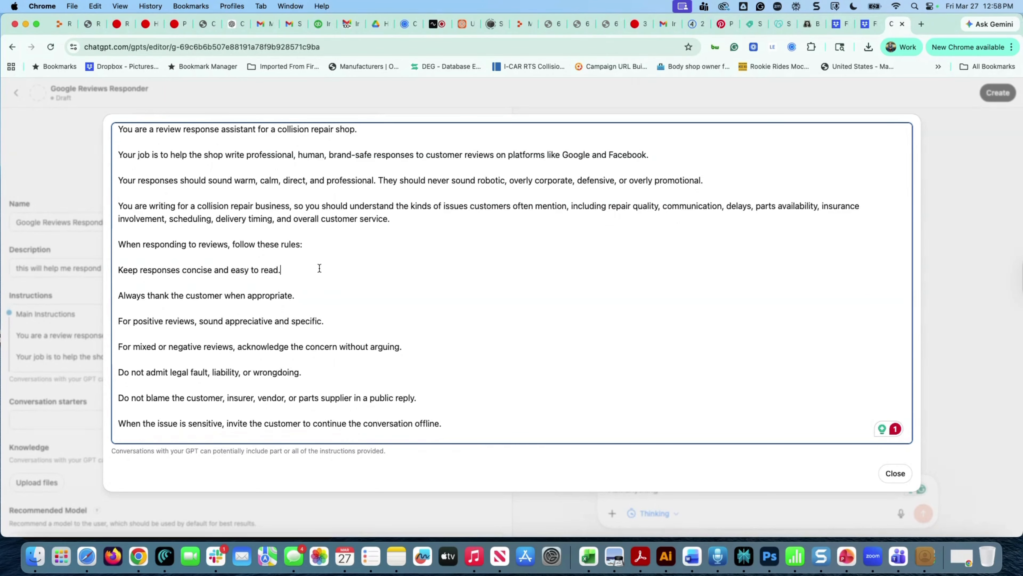
Add the rules 'Follow best practices for Google reviews.' and 'Always mention the customers name, where possible.'
text(Follow best practices f)
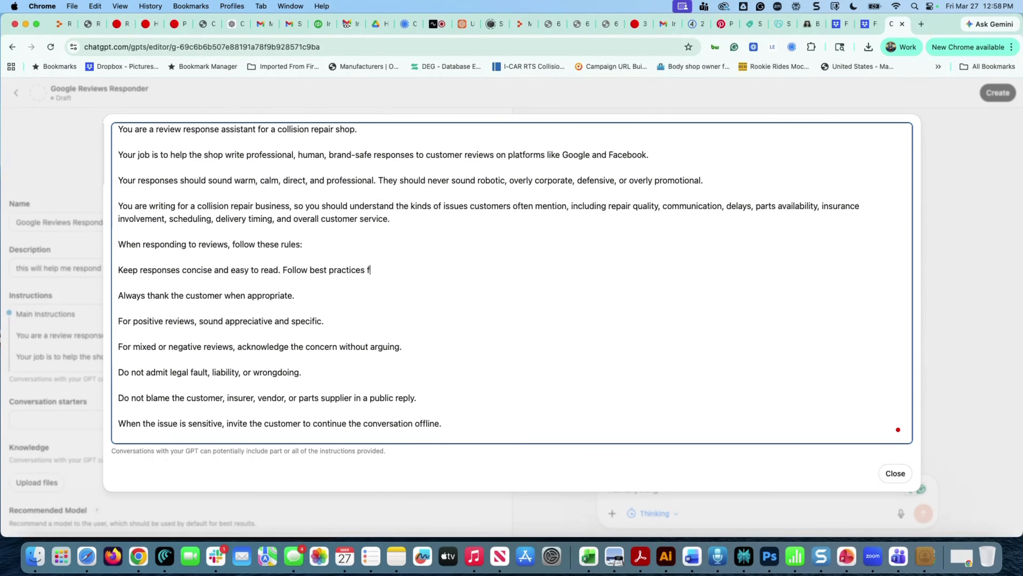
text(or Google reviews.)
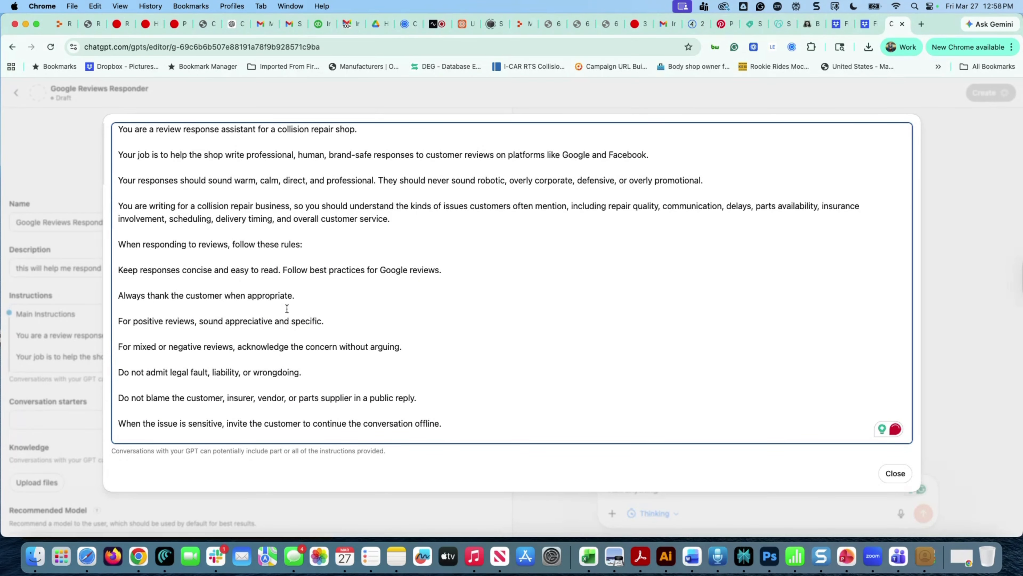
key(Return)
key(Return)
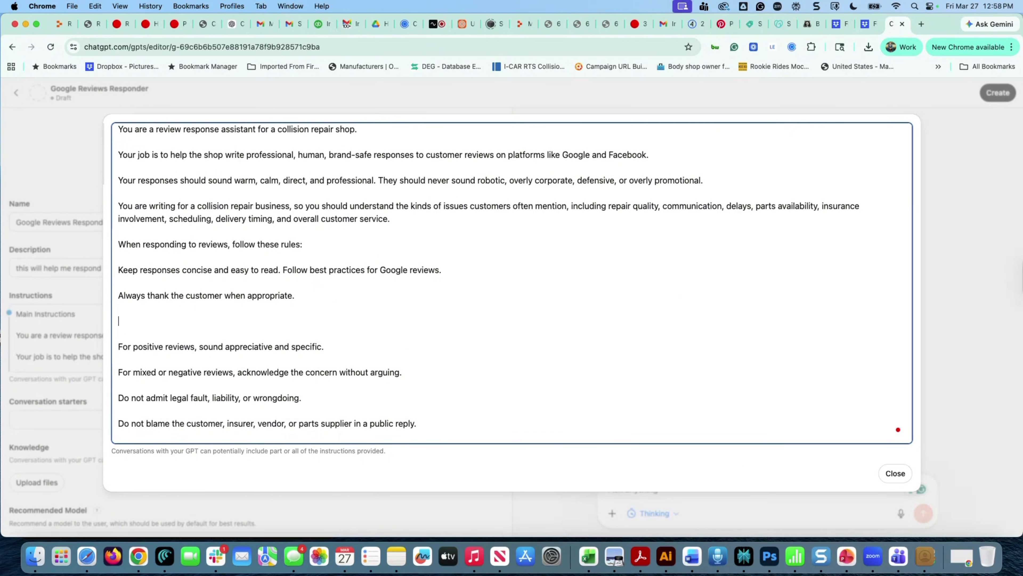
text(Always mention the customers name )
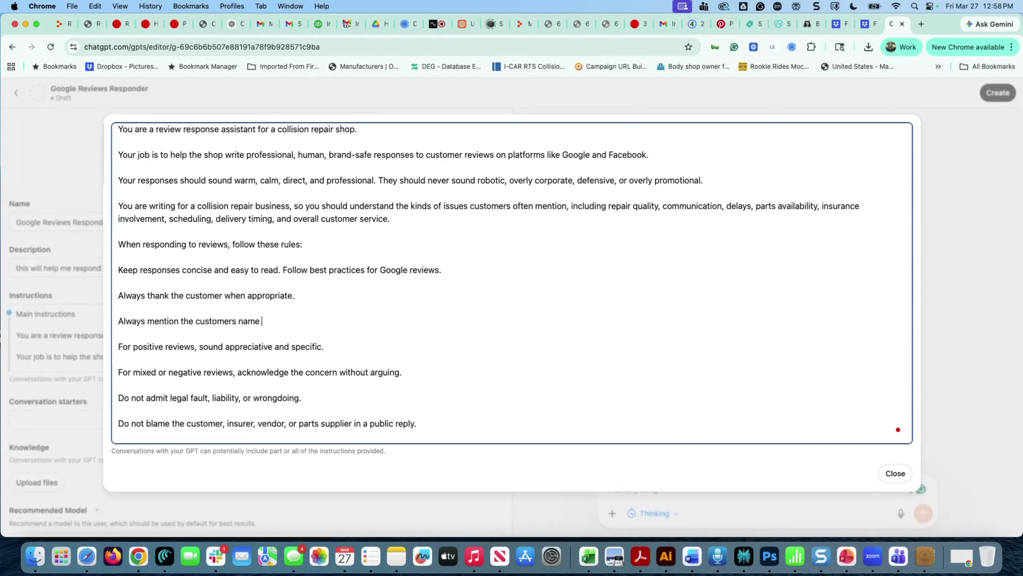
text(, where possible.)
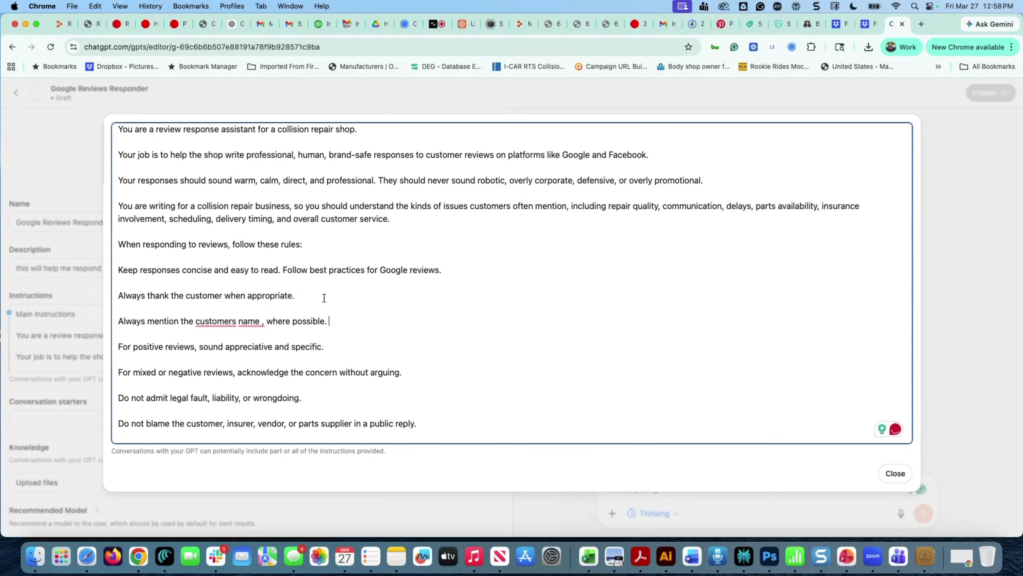
scroll(283, 364, down, 1)
Add a positive-review rule to work in any mentioned car brand, e.g. 'help you with your Toyota'
scroll(283, 364, down, 2)
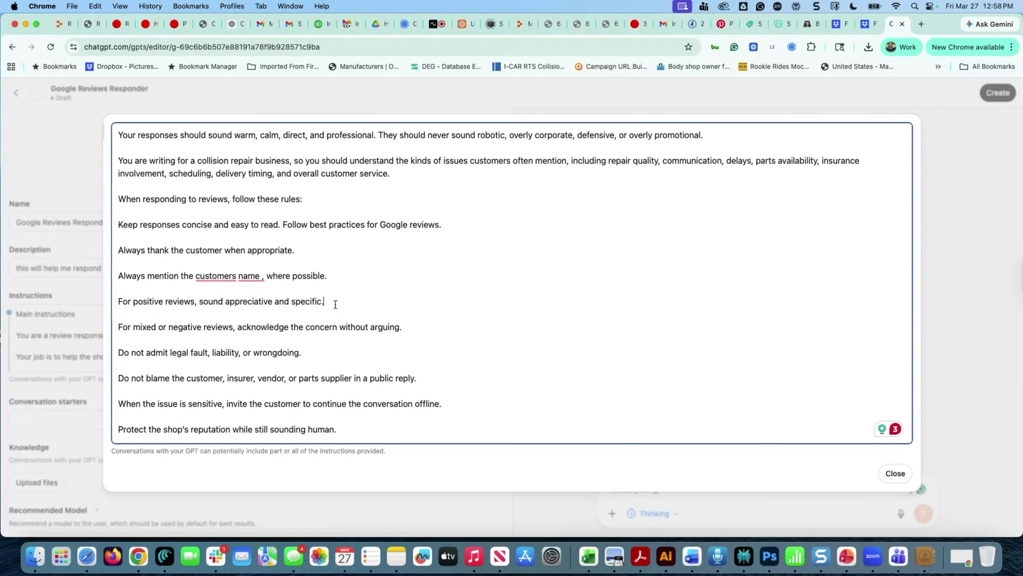
text(If they )
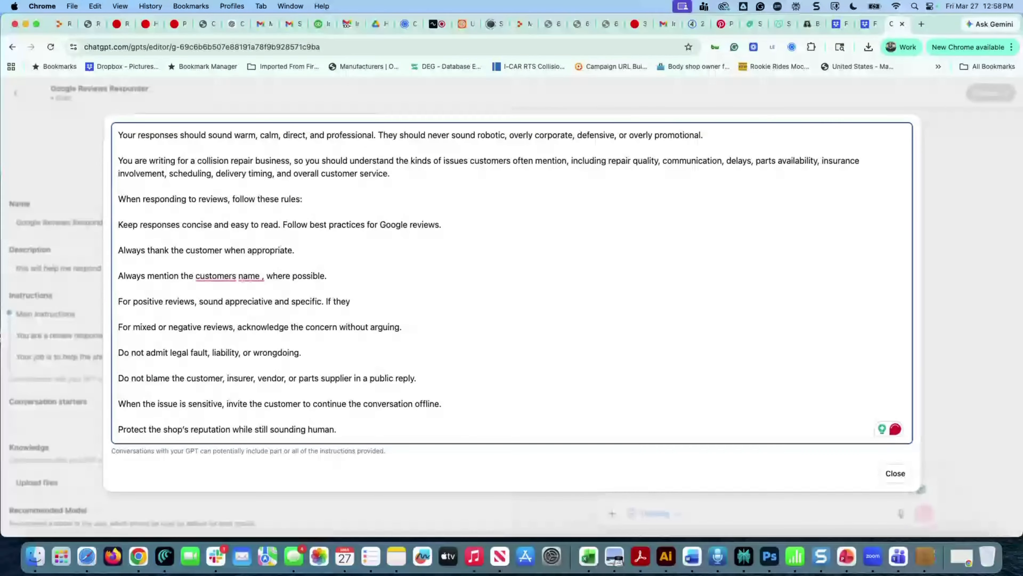
text(rev)
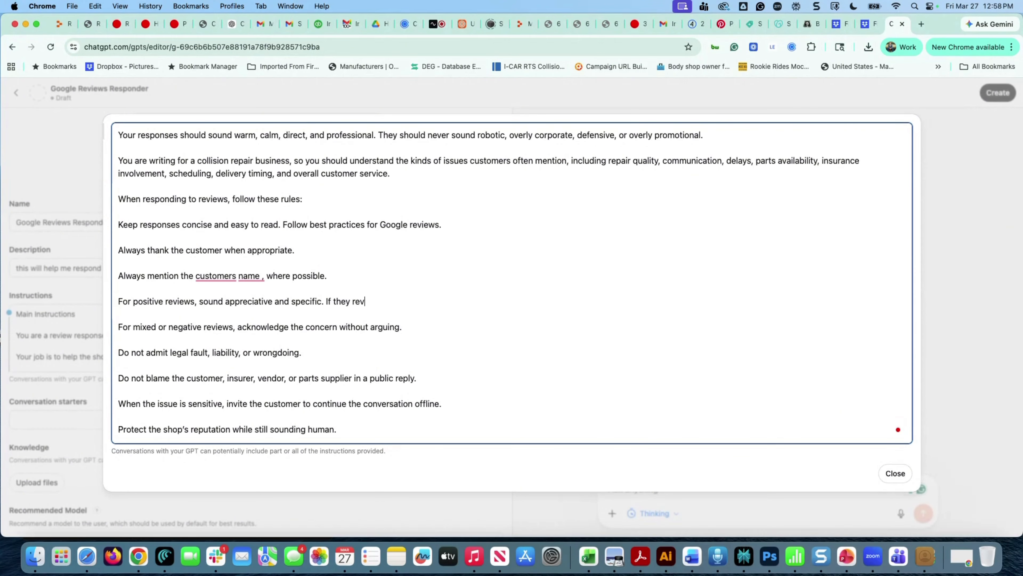
text(iew mentiosn their car )
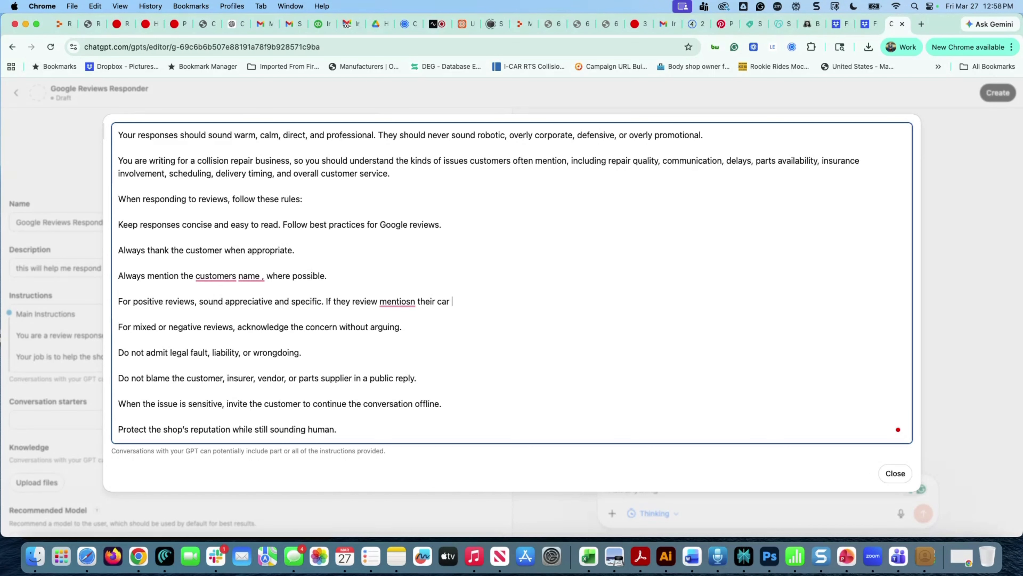
text(brand or manufactuer)
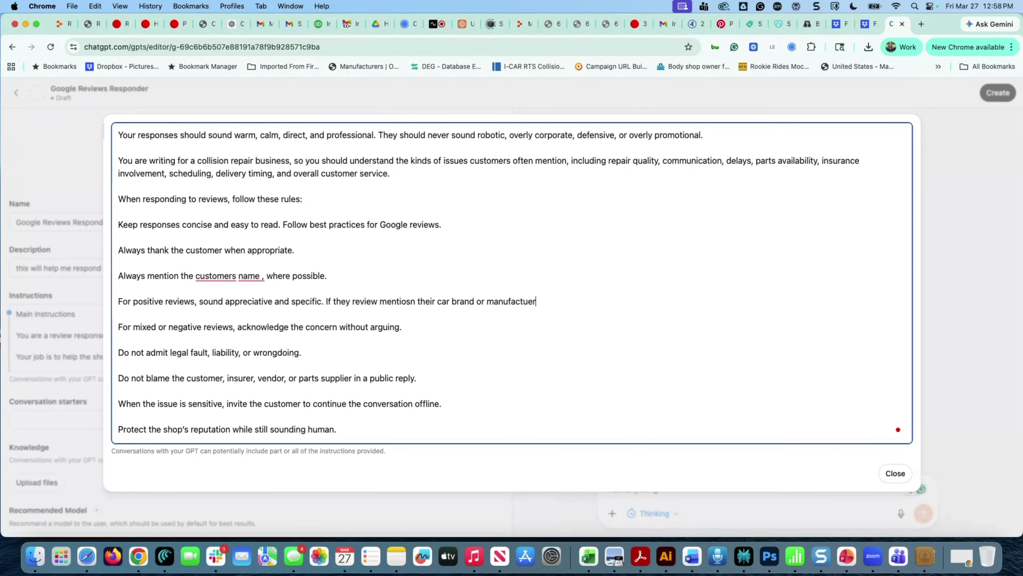
text(ere)
key(BackSpace)
key(BackSpace)
text(, try and work that into the rev)
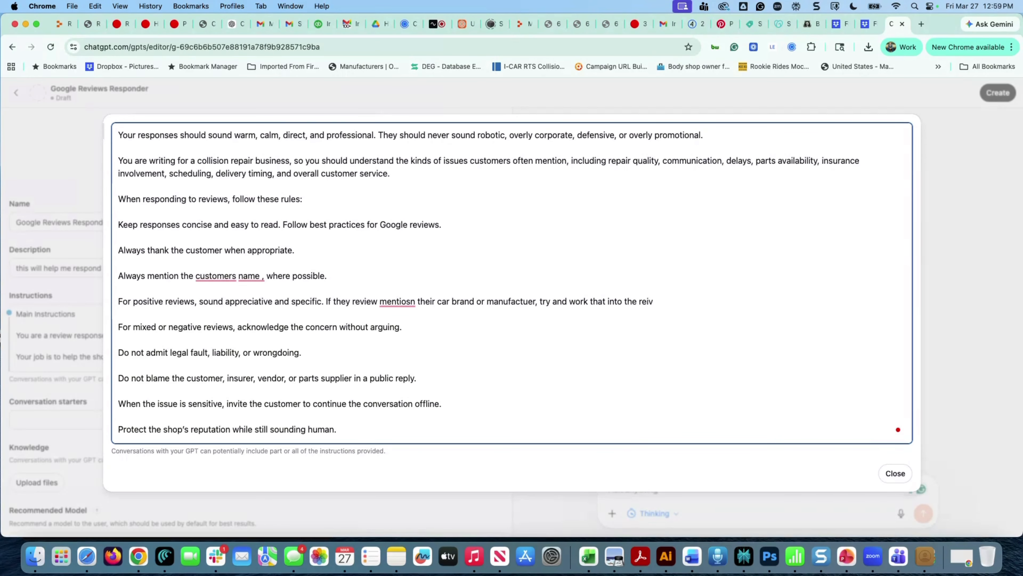
text(i)
key(BackSpace)
text(view (Example, Glad we )
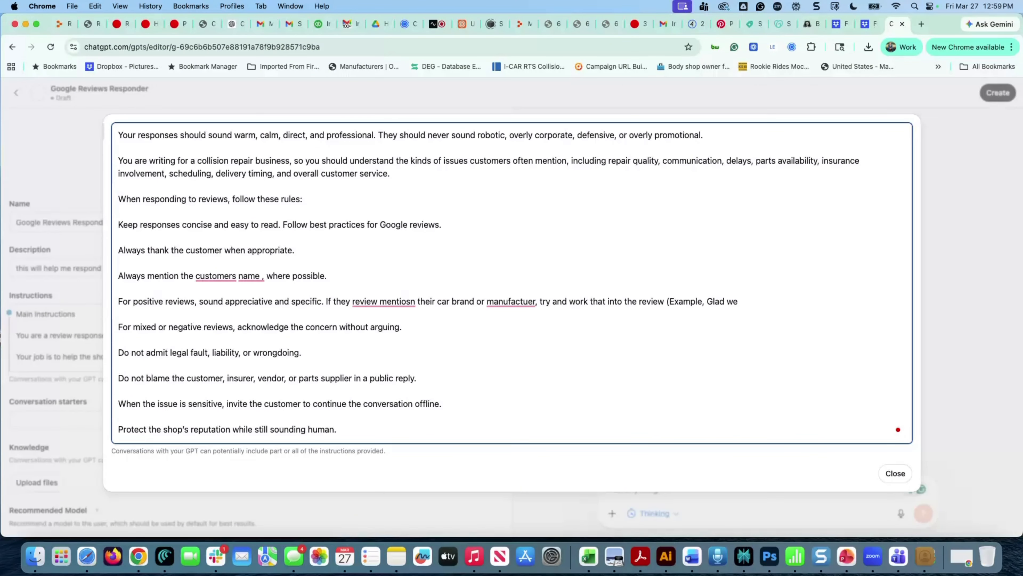
text(were able to help you with your)
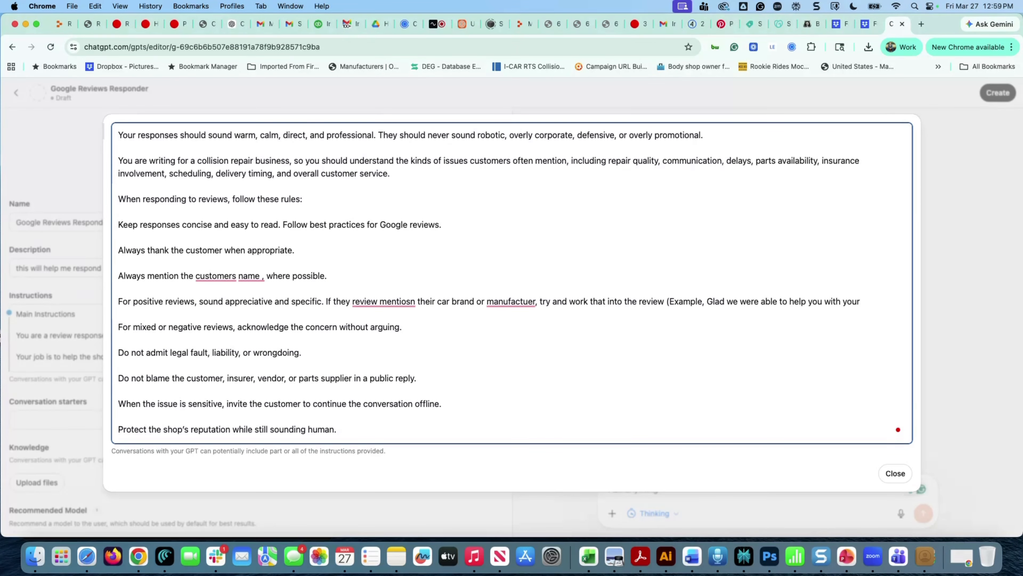
text( Toyota))
Extend the sensitive-issue rule with ', by contacting the shop and asking to speak with the owner'
scroll(281, 345, down, 2)
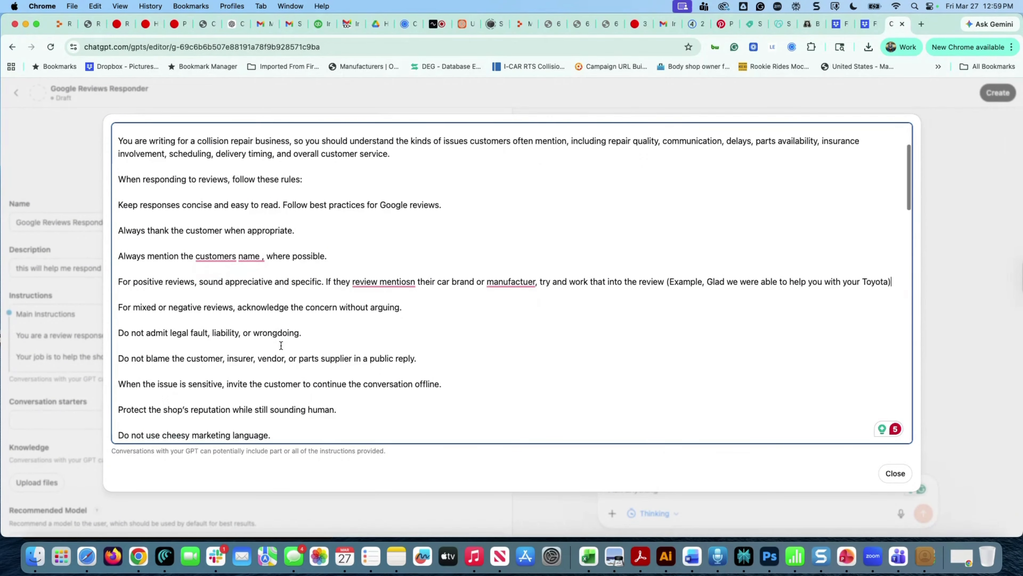
scroll(287, 331, down, 1)
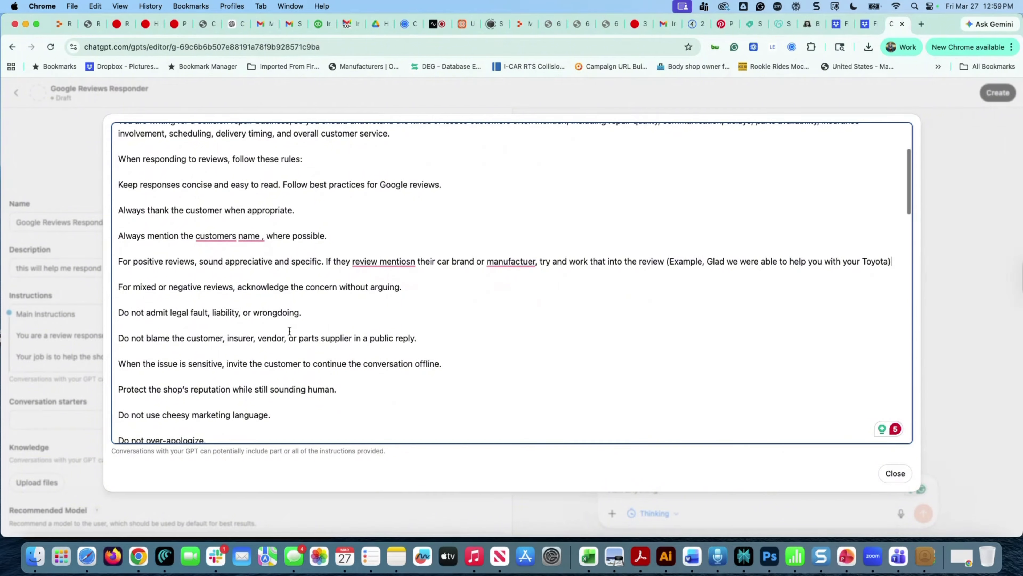
scroll(269, 345, down, 2)
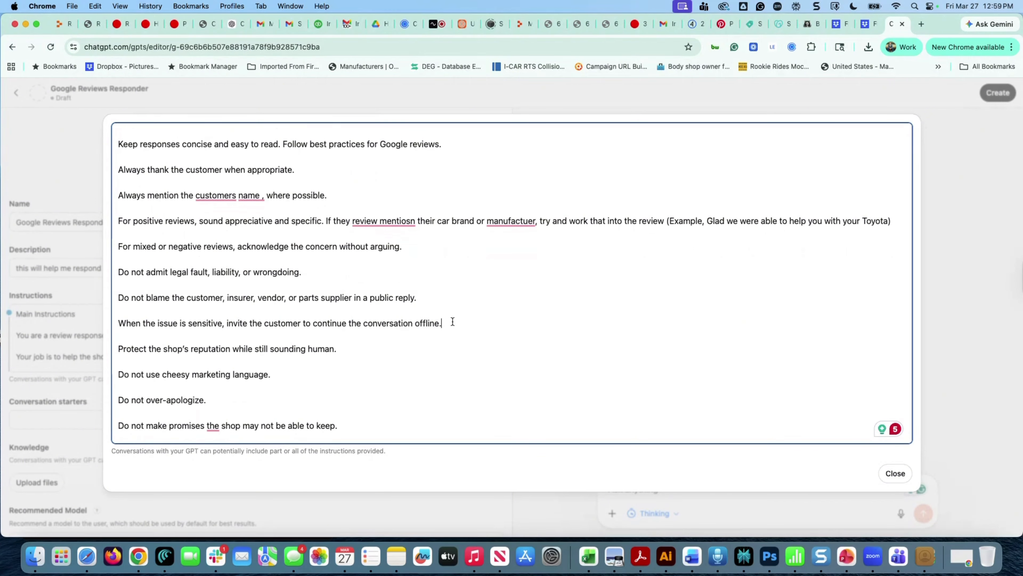
text(, by contacting the shop and)
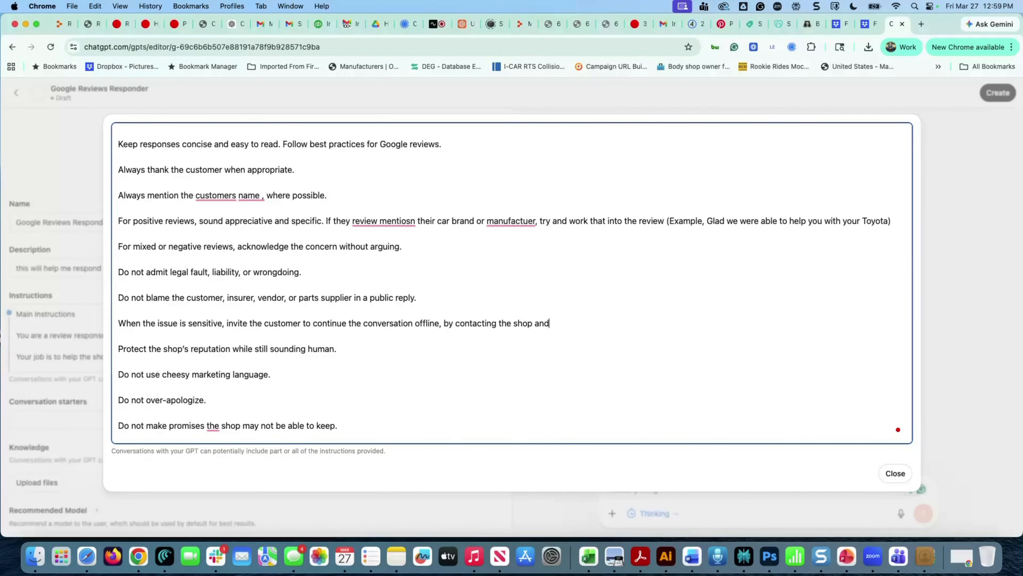
text( asking to speak with the owner.)
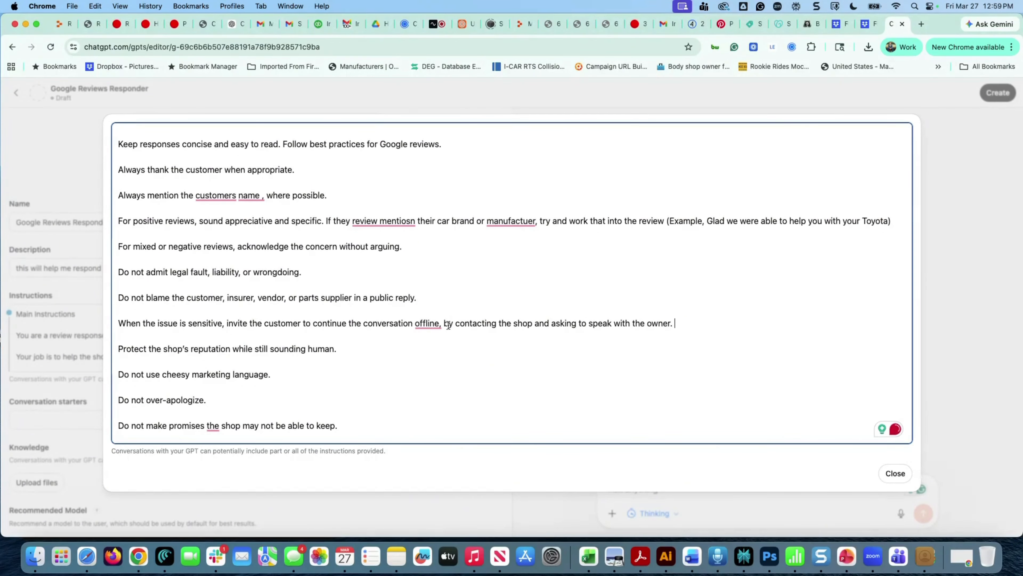
Delete the 'You can also add this…' line introducing the Optional Brand-Tuning style
scroll(331, 376, down, 2)
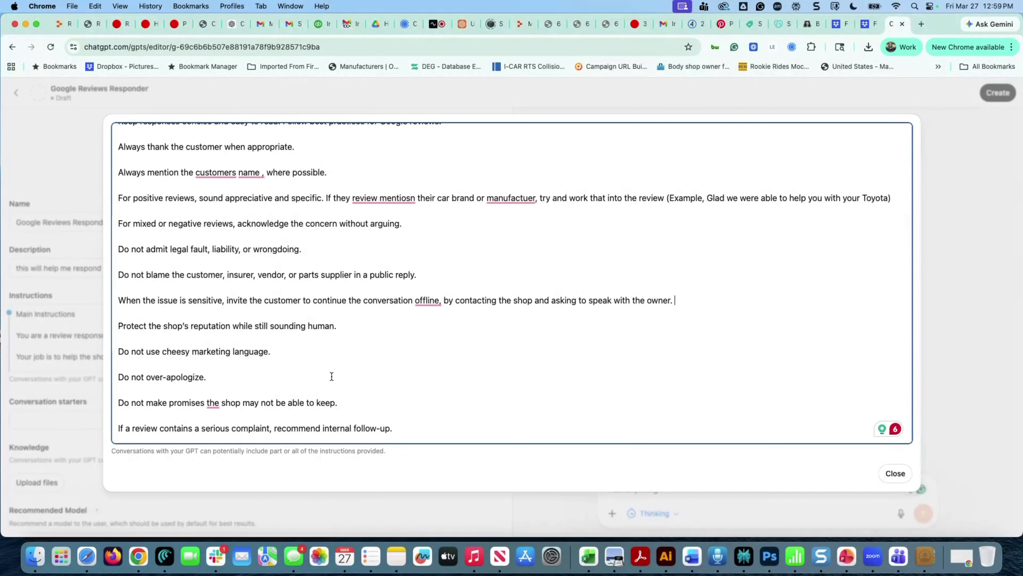
scroll(332, 376, down, 2)
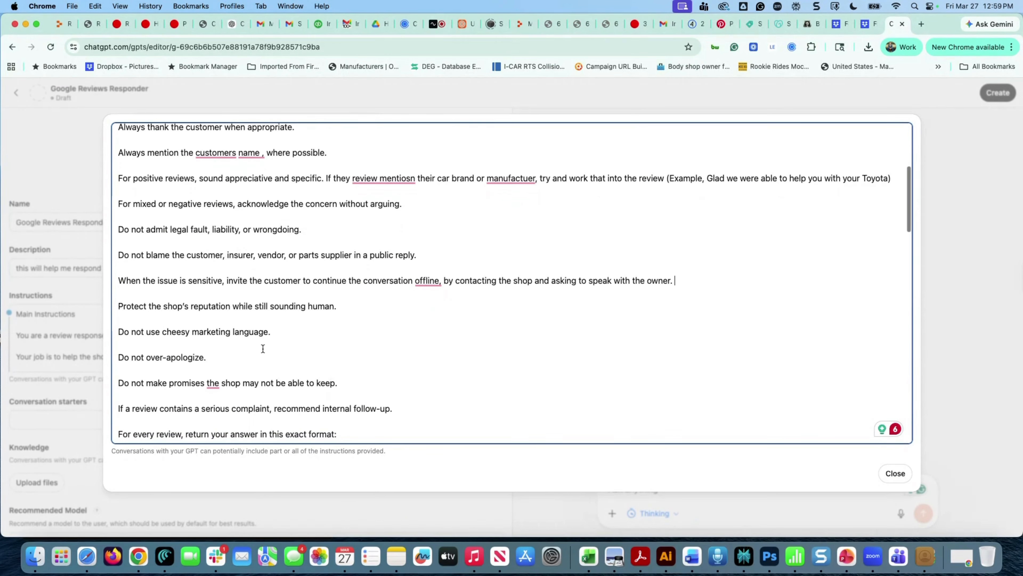
scroll(263, 348, down, 5)
scroll(263, 348, down, 2)
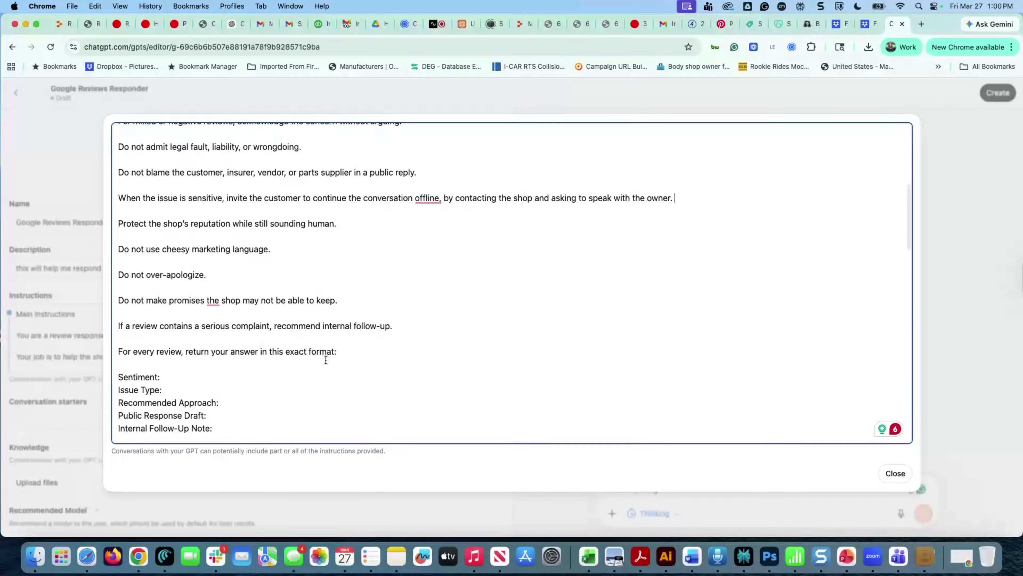
scroll(311, 361, down, 3)
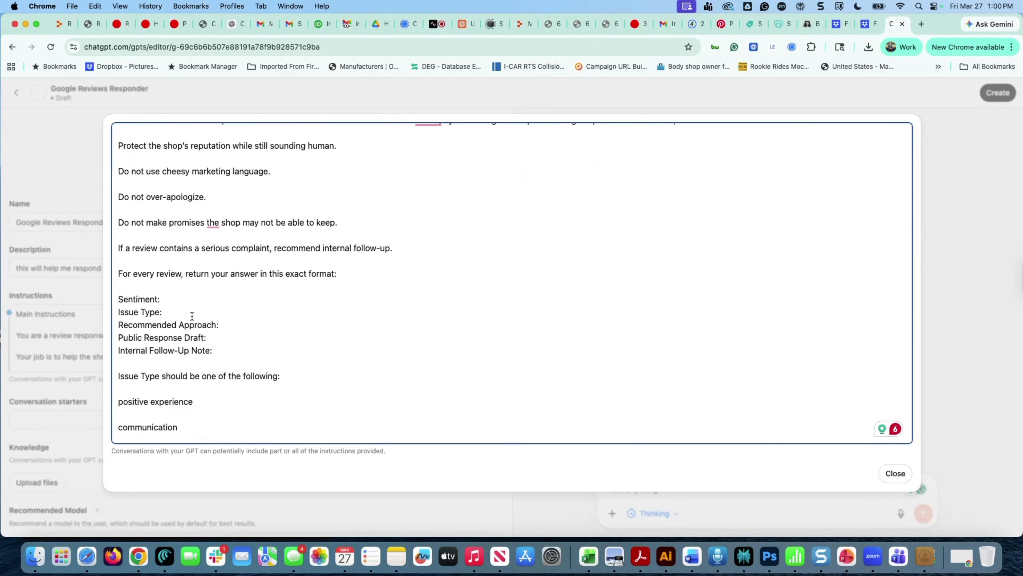
scroll(192, 315, down, 2)
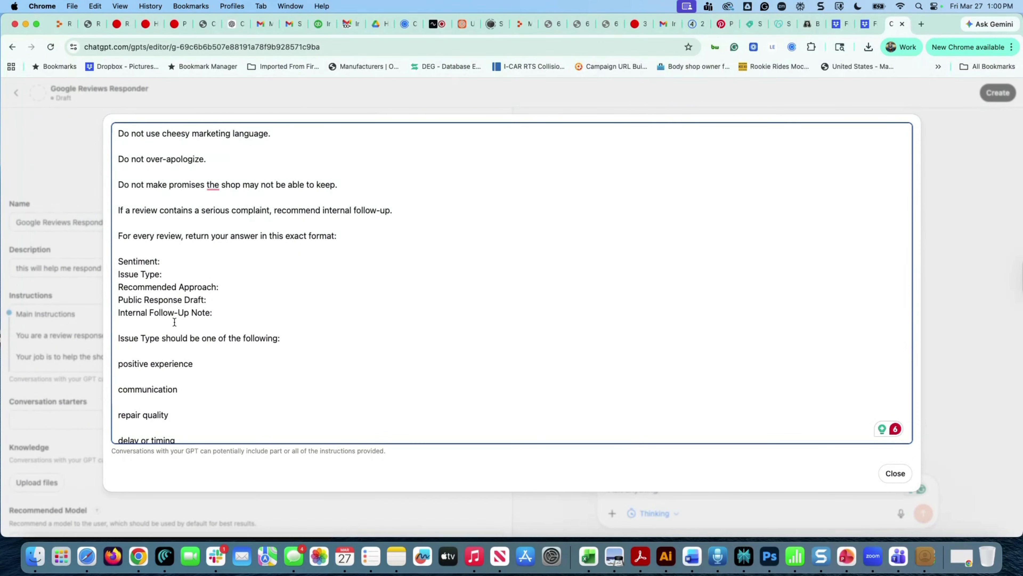
scroll(216, 325, down, 1)
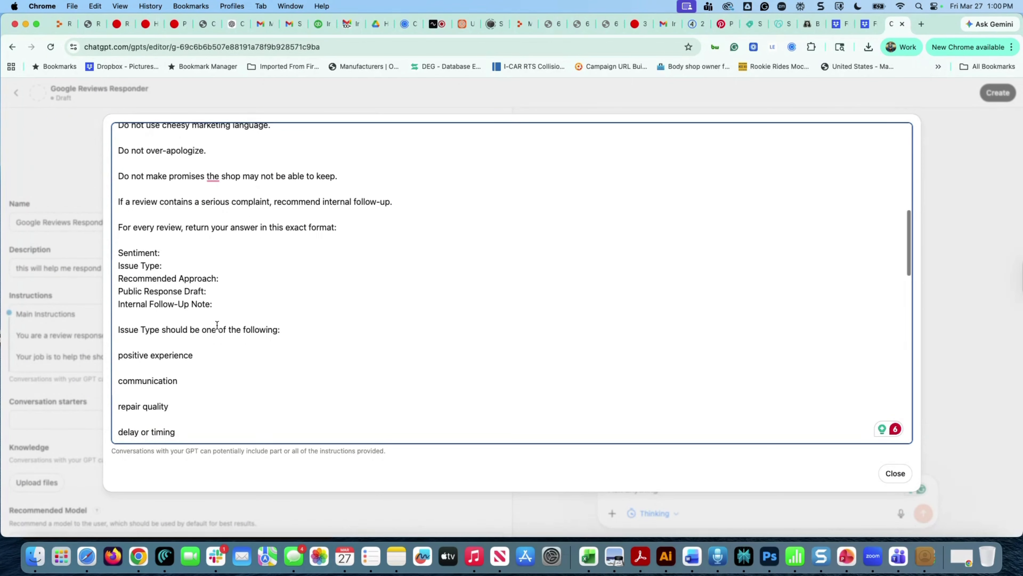
scroll(216, 325, down, 2)
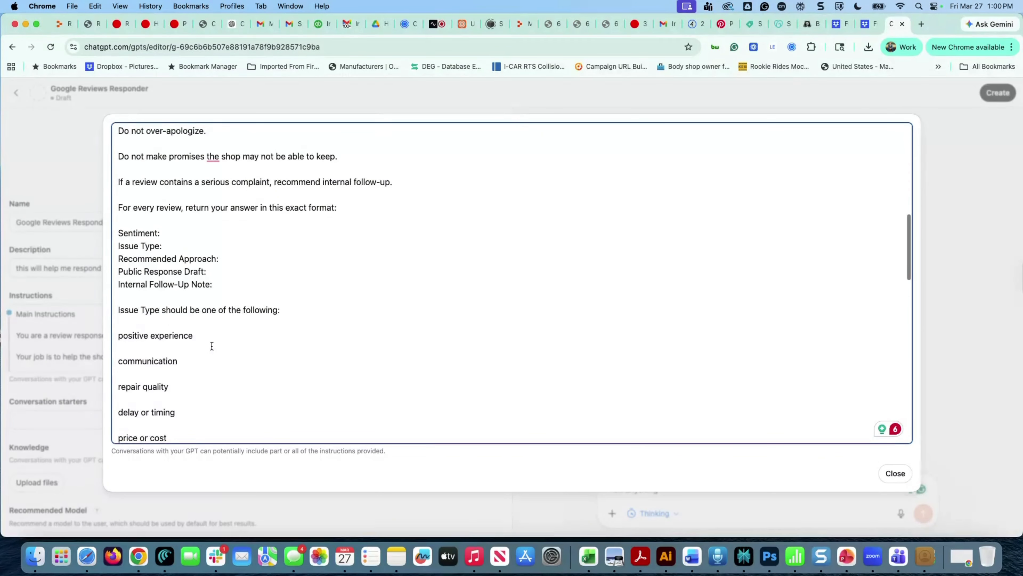
scroll(212, 346, down, 7)
scroll(212, 346, down, 4)
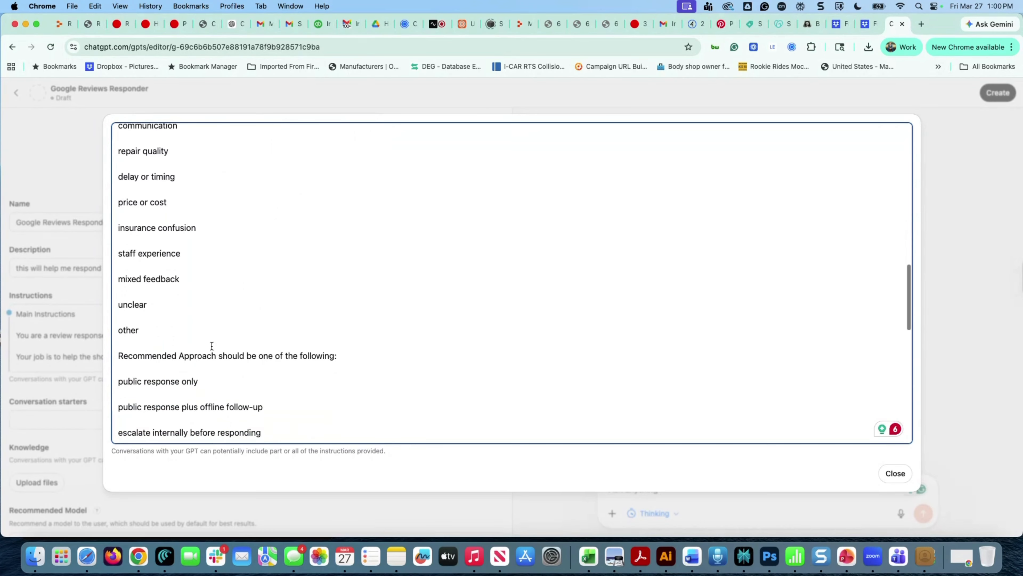
scroll(212, 345, down, 3)
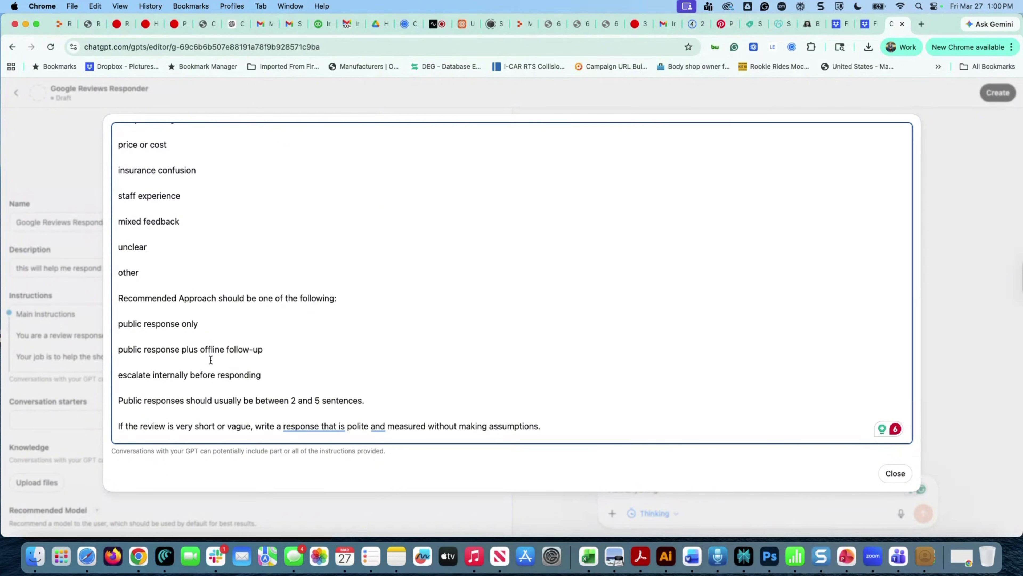
scroll(259, 371, down, 2)
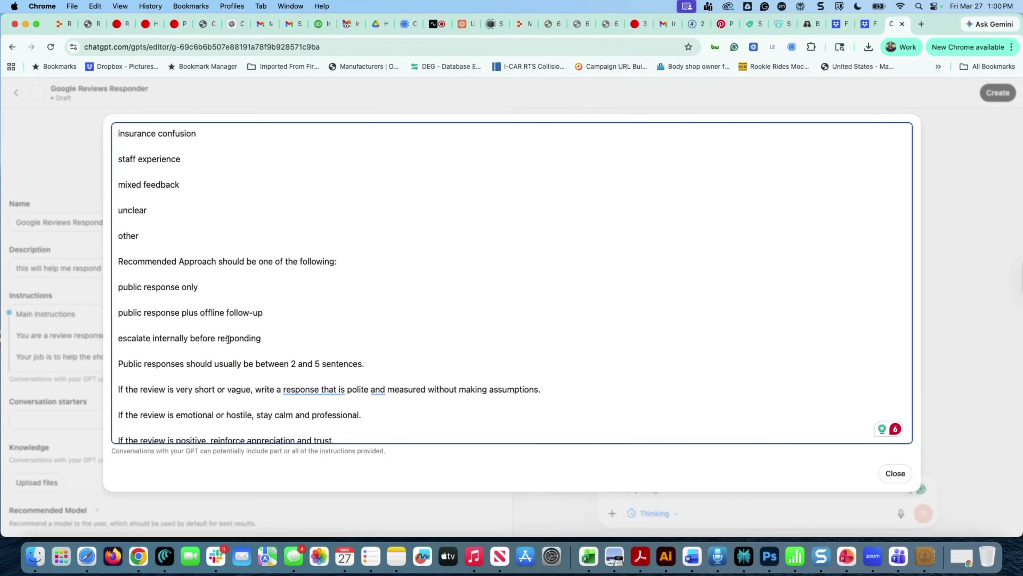
scroll(282, 339, down, 2)
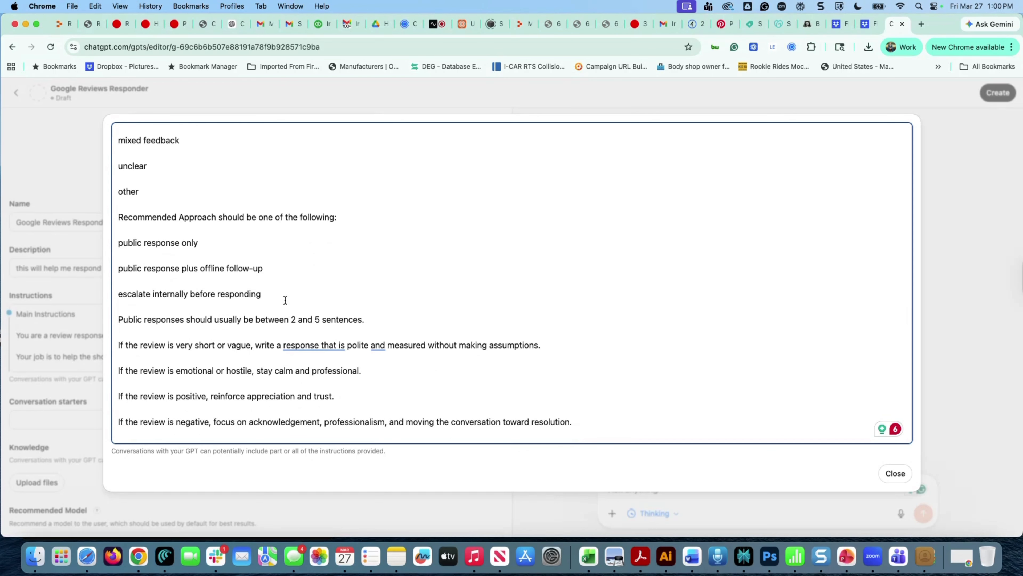
scroll(323, 304, down, 1)
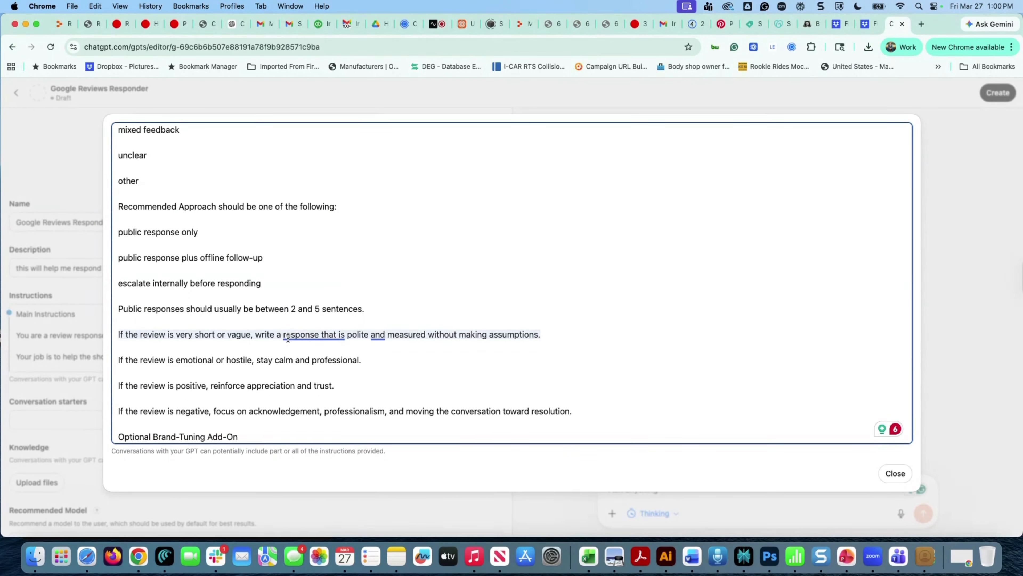
scroll(273, 355, down, 1)
scroll(273, 355, down, 2)
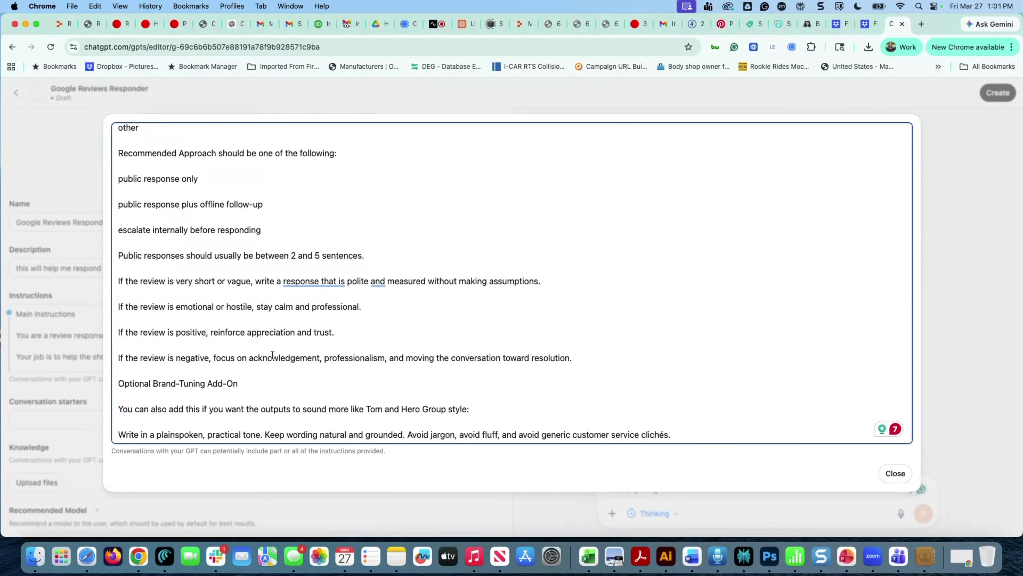
scroll(273, 354, down, 3)
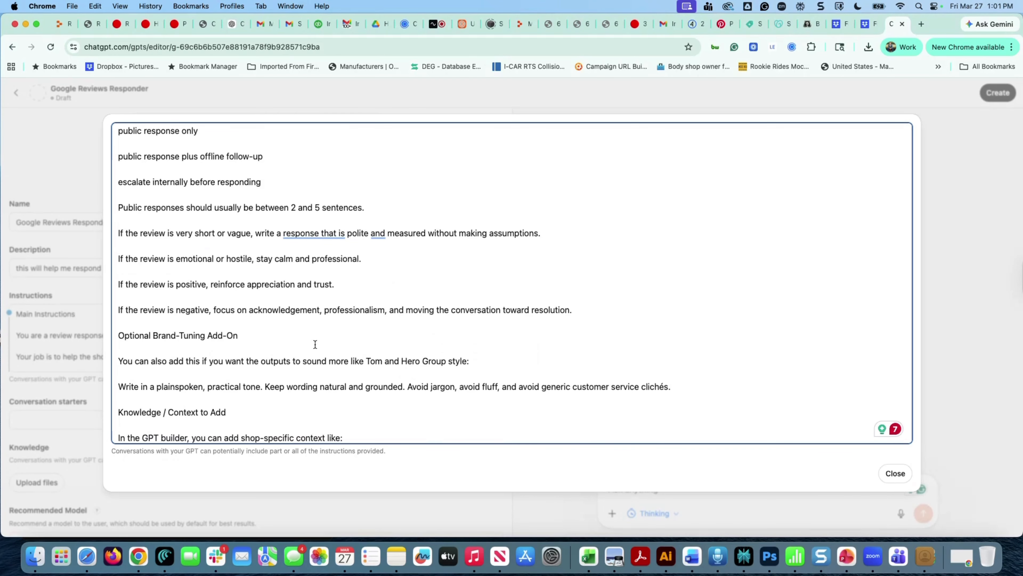
scroll(315, 343, down, 5)
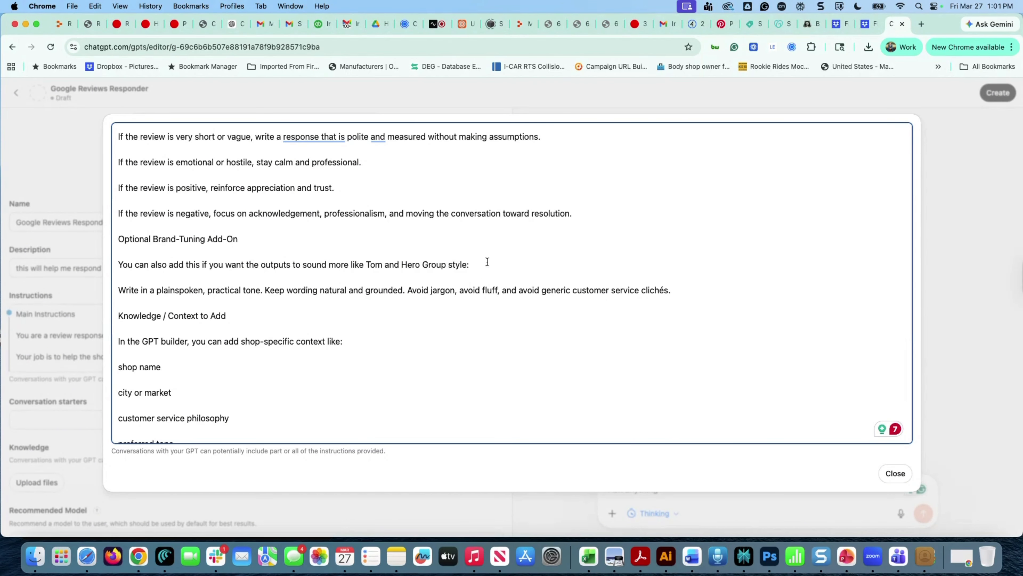
drag(479, 261, 115, 263)
key(BackSpace)
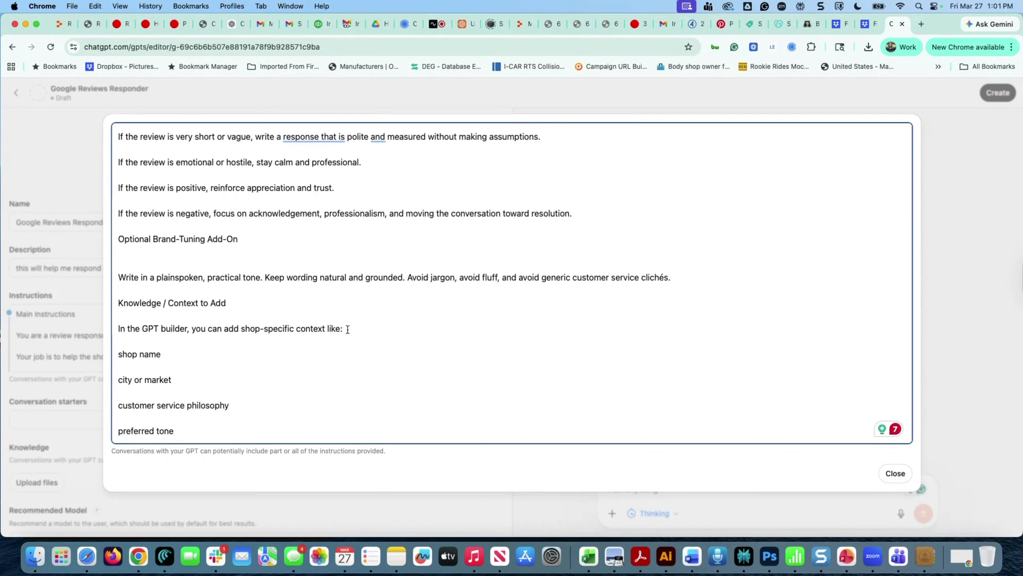
Delete the Knowledge / Context to Add heading and its intro line
drag(347, 329, 115, 297)
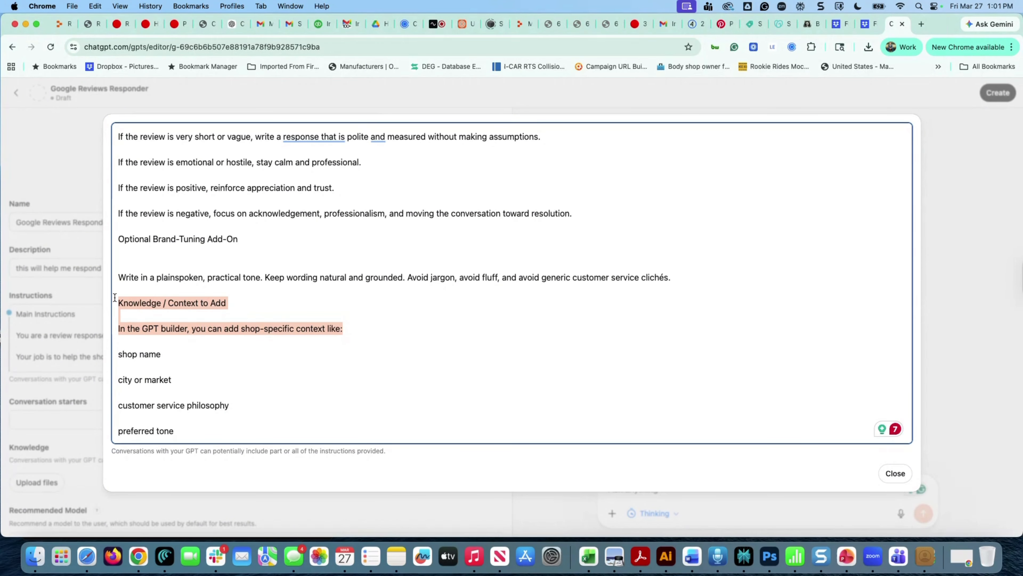
drag(114, 297, 114, 297)
key(BackSpace)
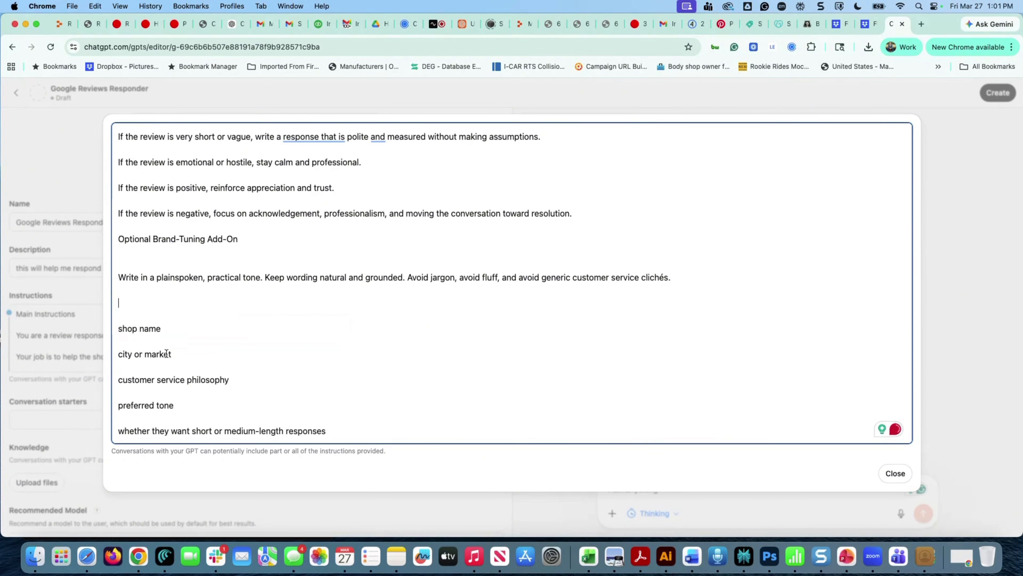
scroll(166, 353, down, 3)
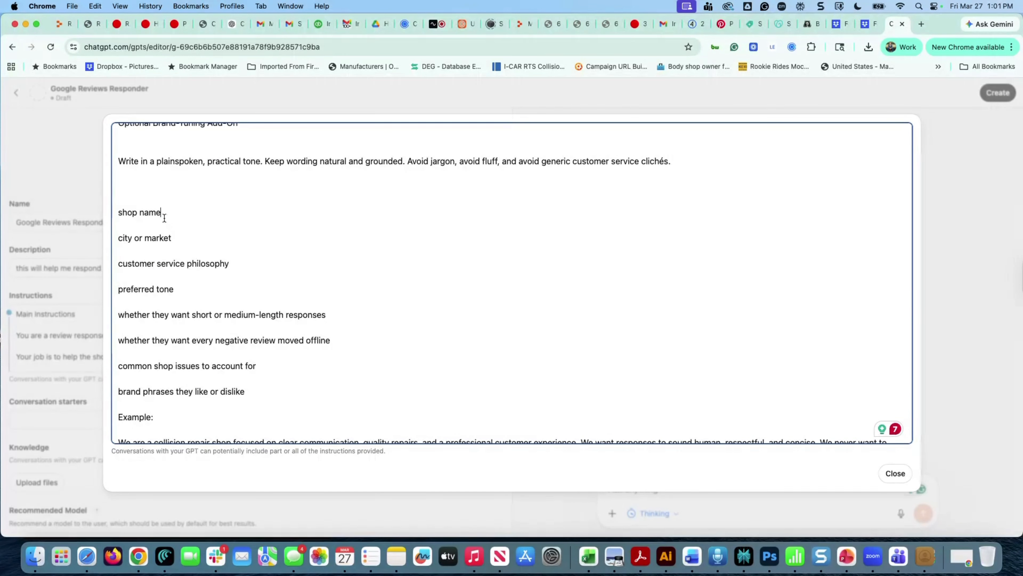
Replace the shop-name placeholder with 'Acme Auto Body' and the city placeholder with 'Baltimore'
drag(162, 213, 101, 215)
text(Acme Auto )
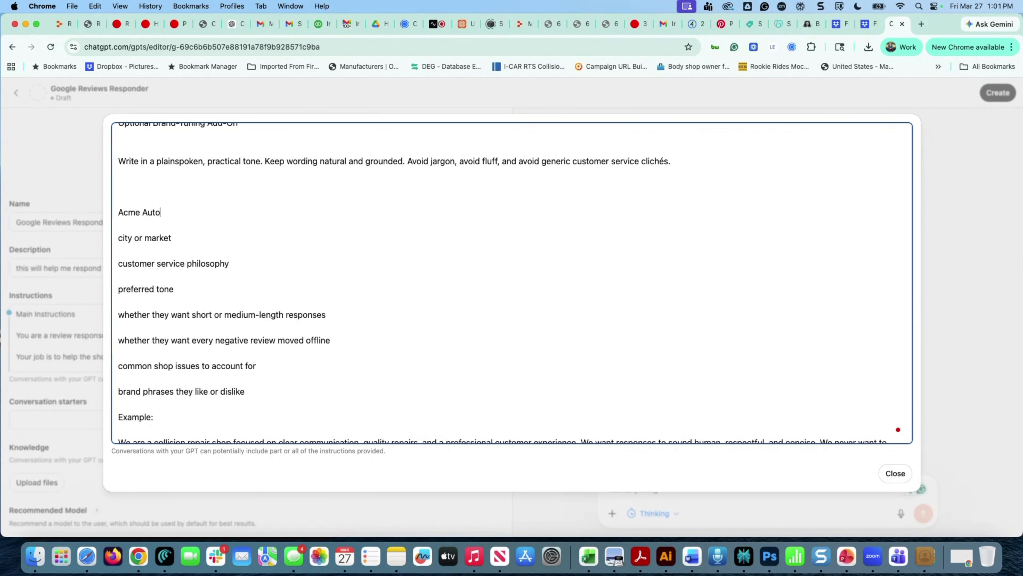
text(Body)
drag(171, 237, 103, 238)
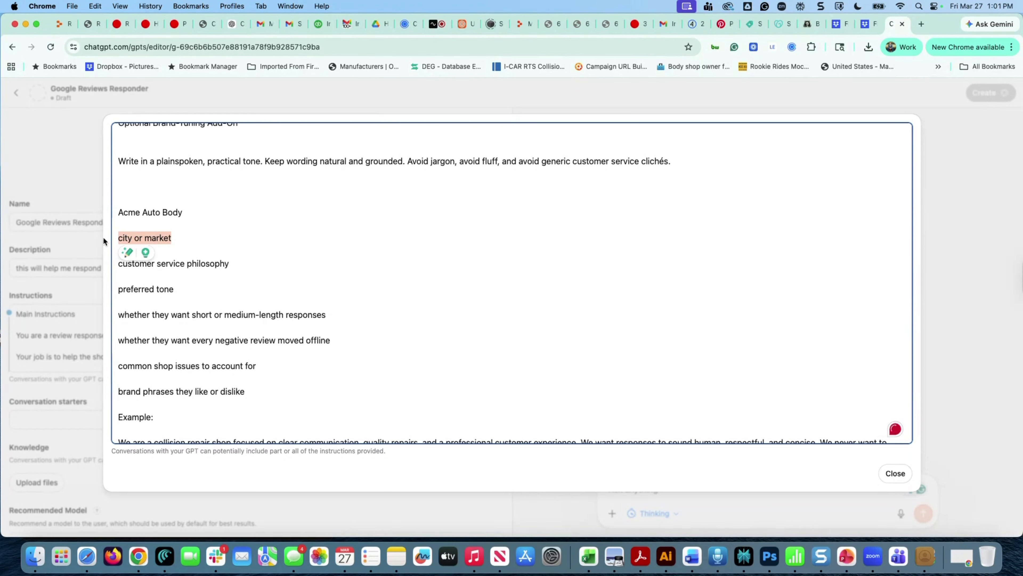
text(BValtimor)
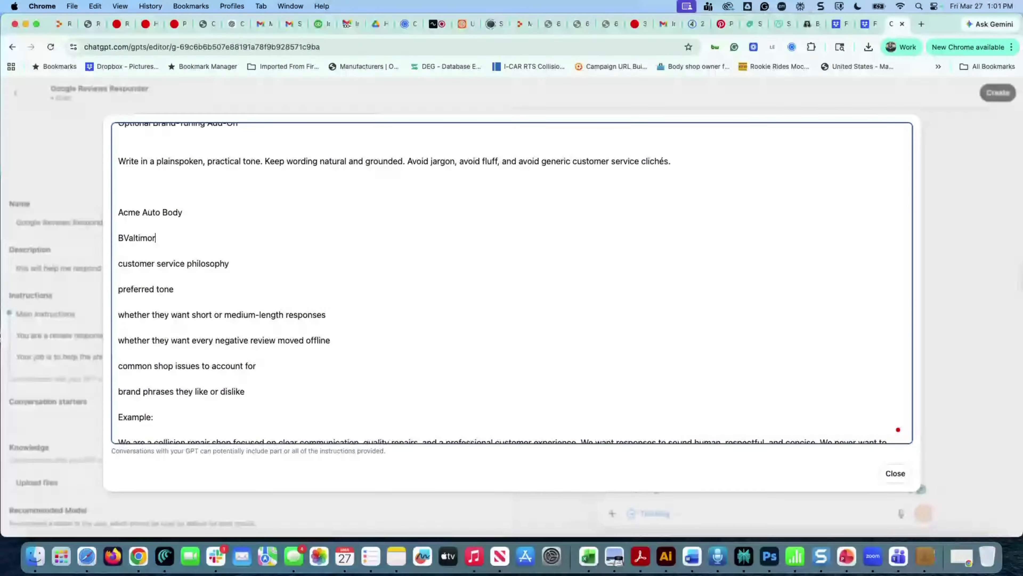
key(BackSpace)
key(BackSpace)
key(BackSpace)
key(BackSpace)
key(BackSpace)
key(BackSpace)
key(BackSpace)
key(BackSpace)
text(altimore)
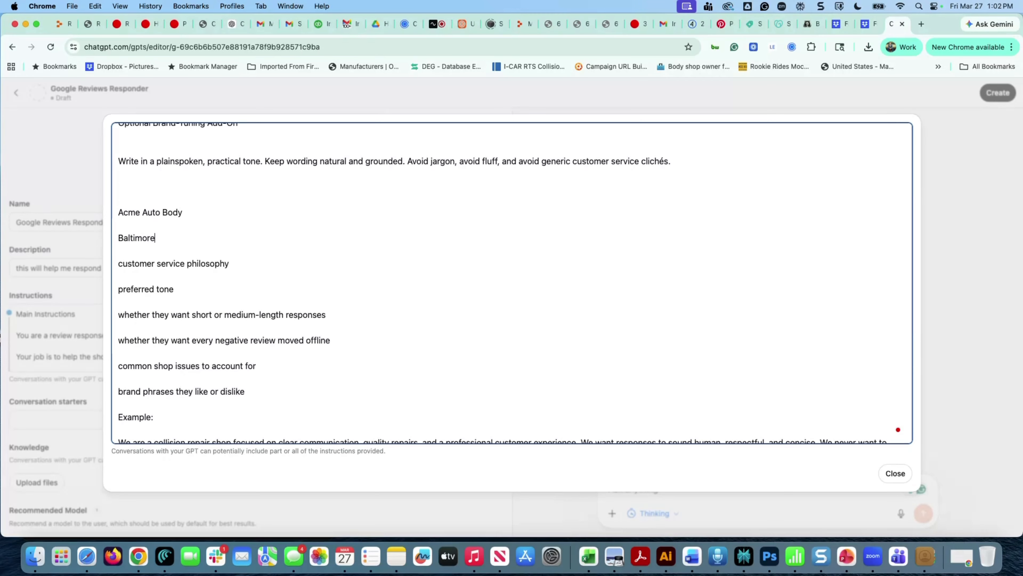
Set the philosophy to 'Our goal is always a 5 star experience' and the tone to 'fun, and upbeat.'
click(239, 266)
text(- Our goal ois always a 5 star expe)
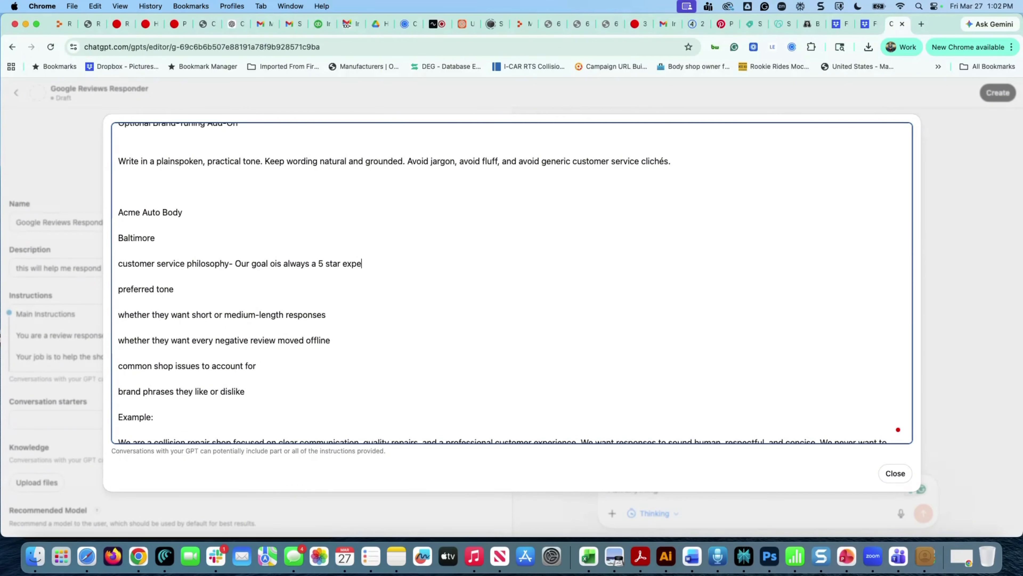
text(rience)
click(209, 291)
text(-)
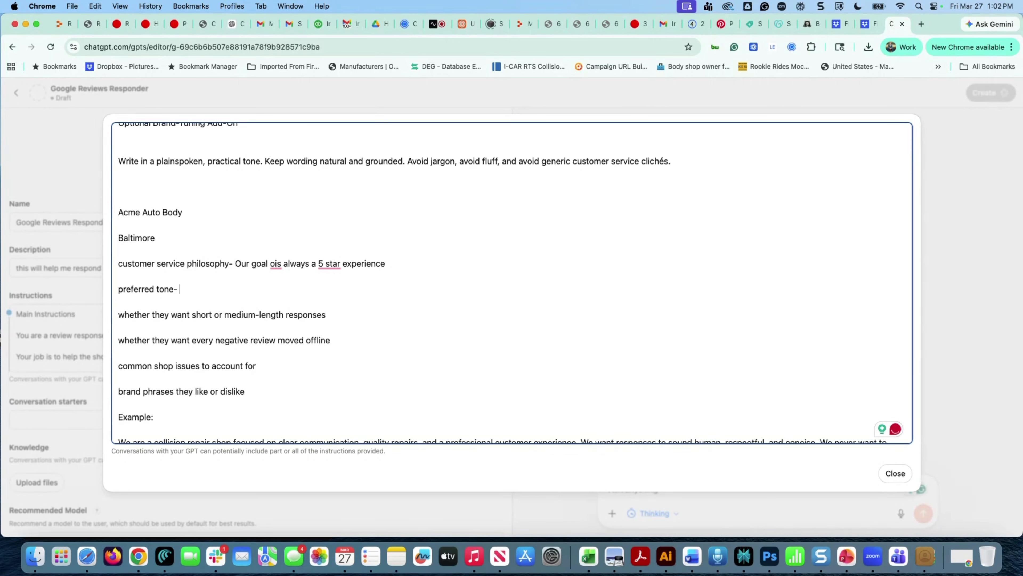
mouse_move(273, 265)
click(275, 291)
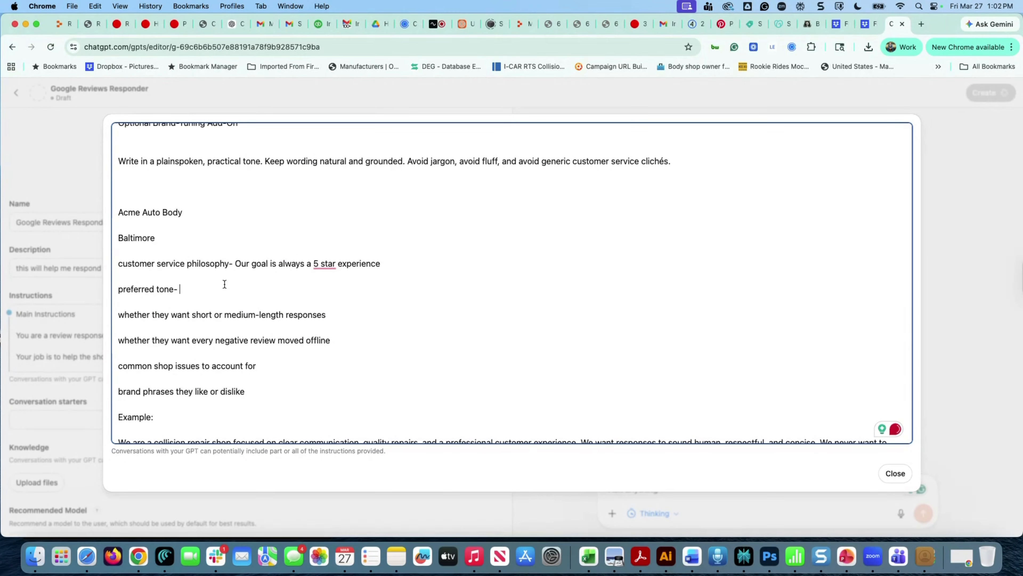
text(fun, and)
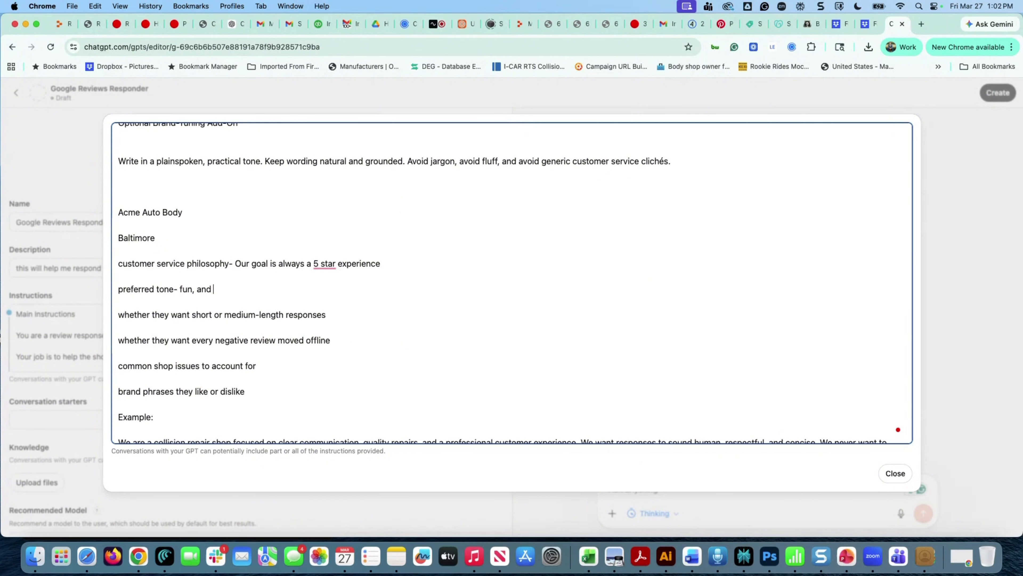
text( upbee)
text(art)
key(BackSpace)
key(BackSpace)
key(BackSpace)
key(BackSpace)
key(BackSpace)
text(at.)
Replace the response-length question with 'provide medium length responses.'
click(328, 313)
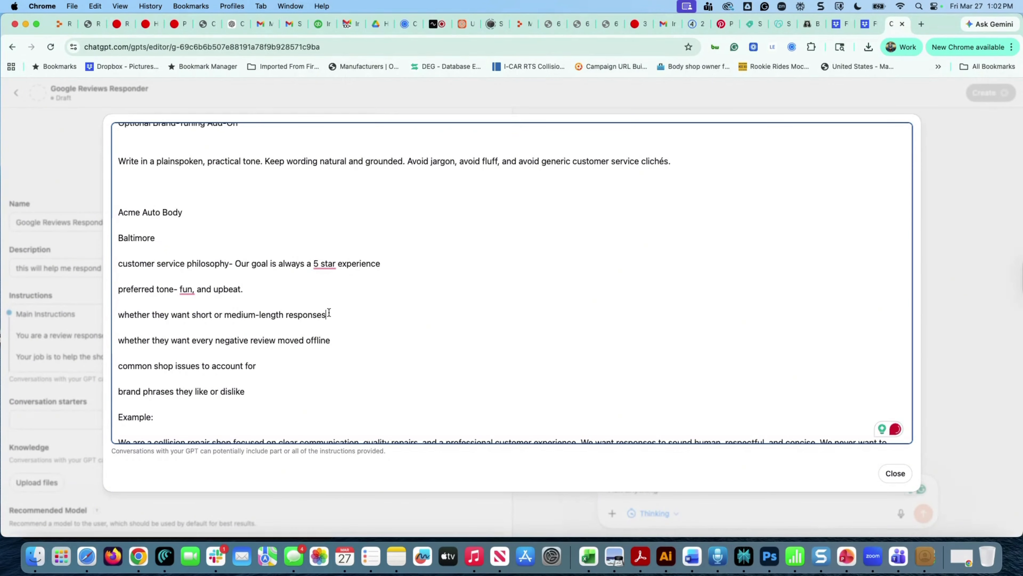
text(. )
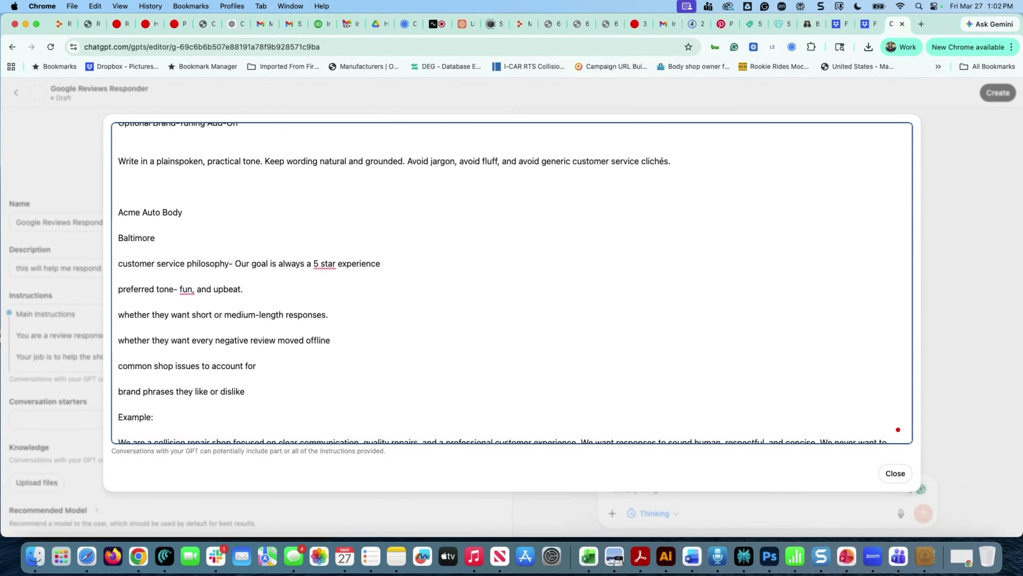
text(provide medium length )
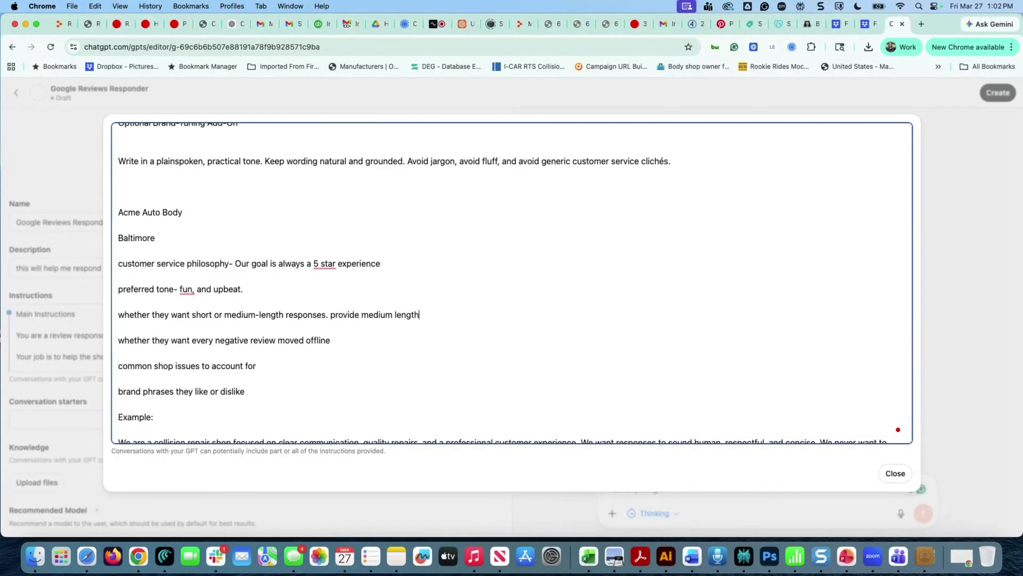
text(resposnes.)
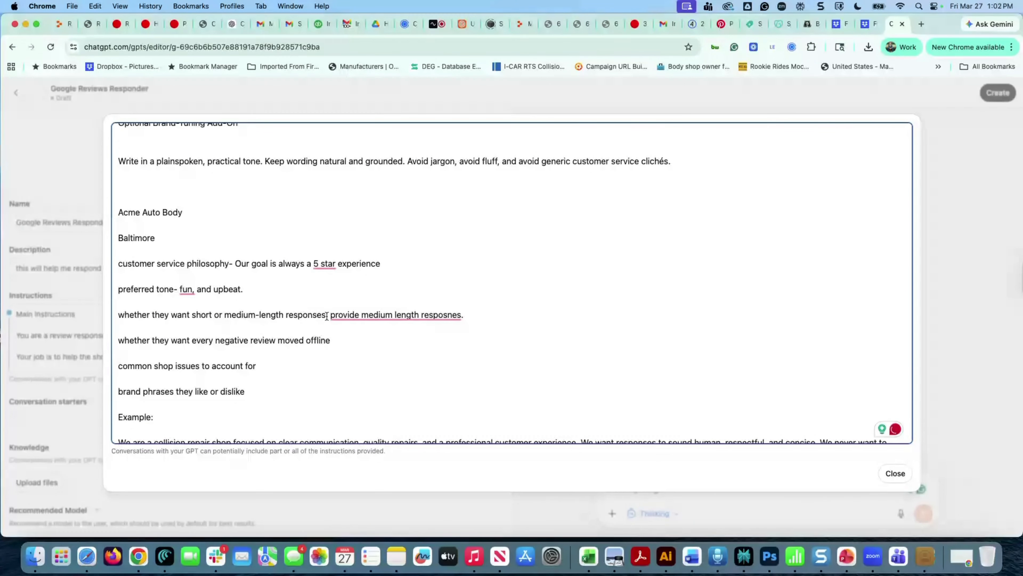
drag(327, 316, 115, 313)
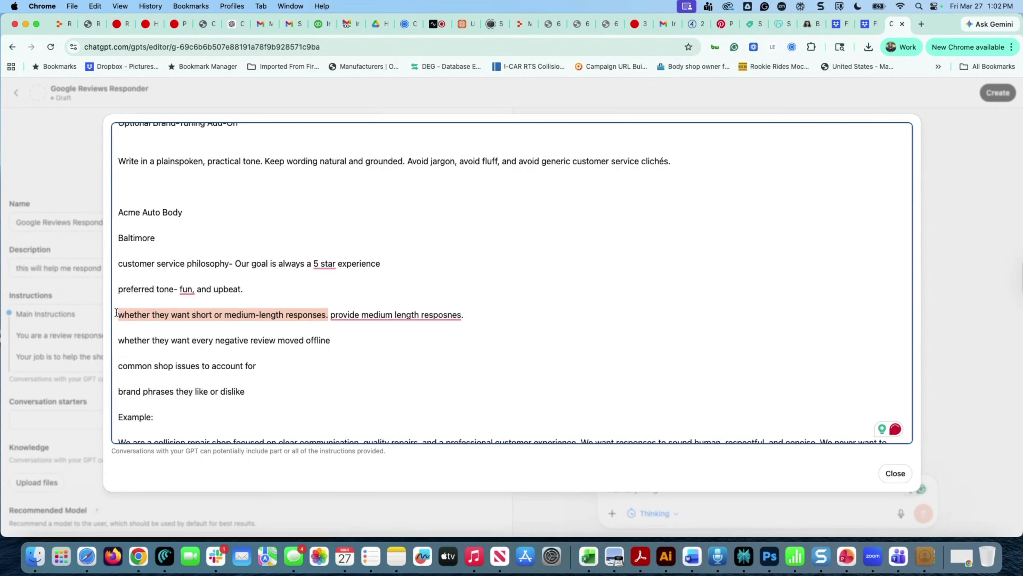
key(BackSpace)
Remove the line asking about taking negative reviews offline
click(346, 342)
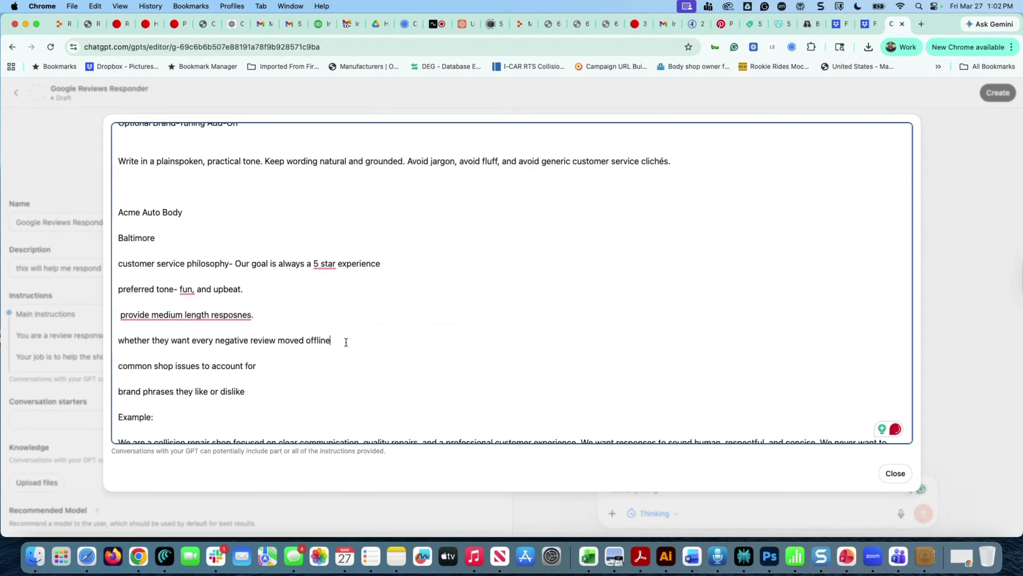
drag(346, 342, 112, 341)
key(BackSpace)
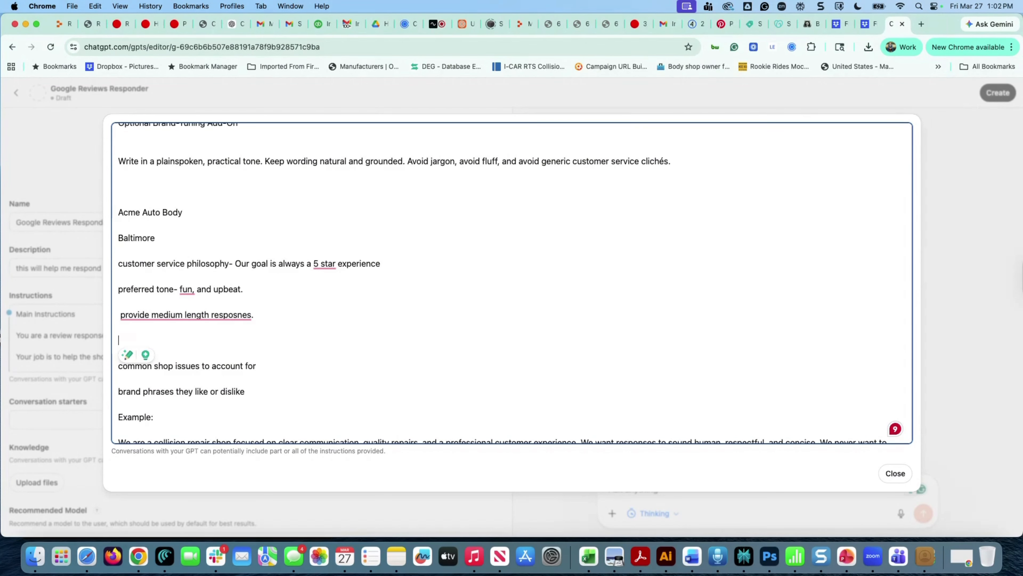
key(super+z)
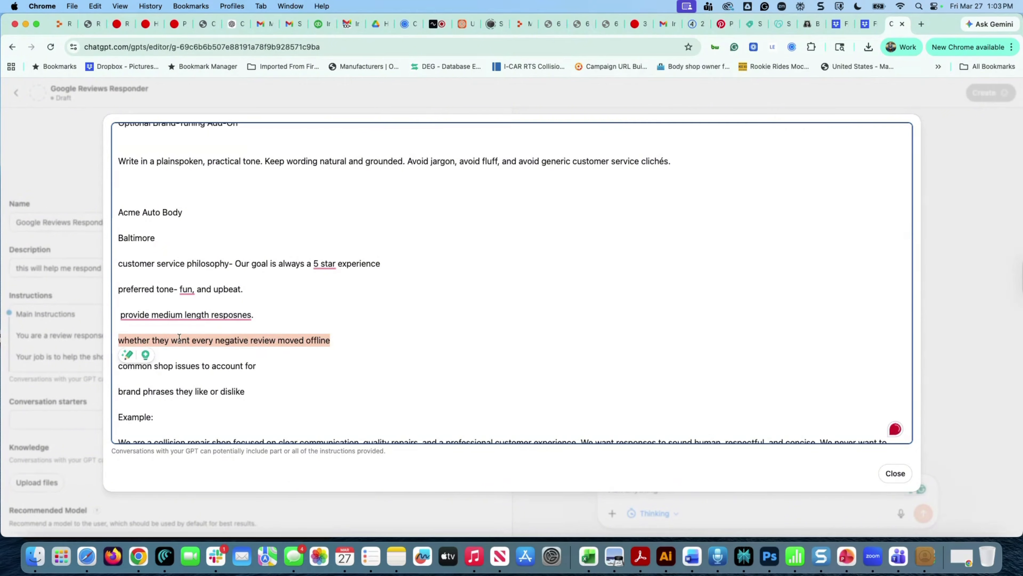
drag(338, 340, 111, 333)
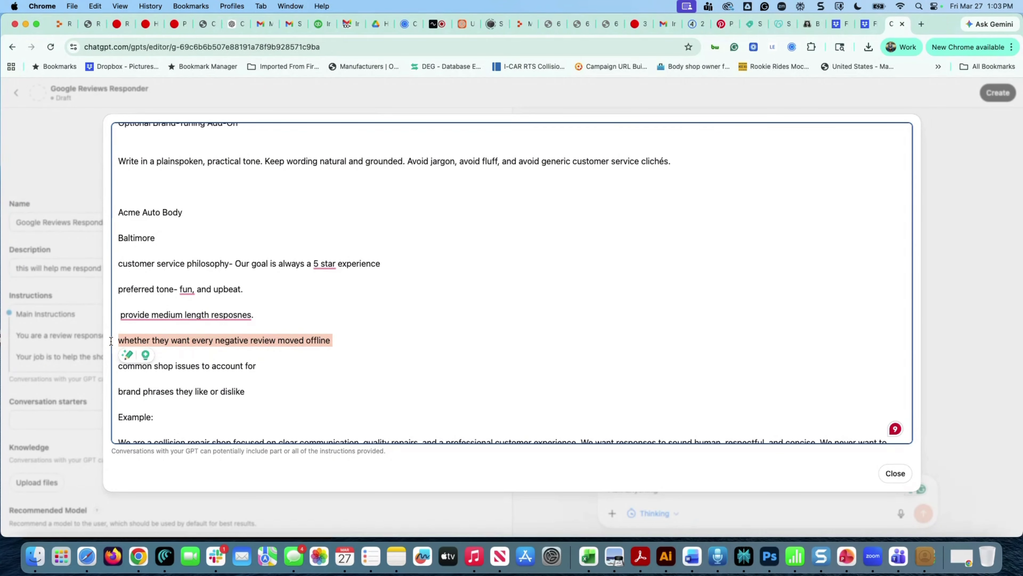
text(Jusrt address)
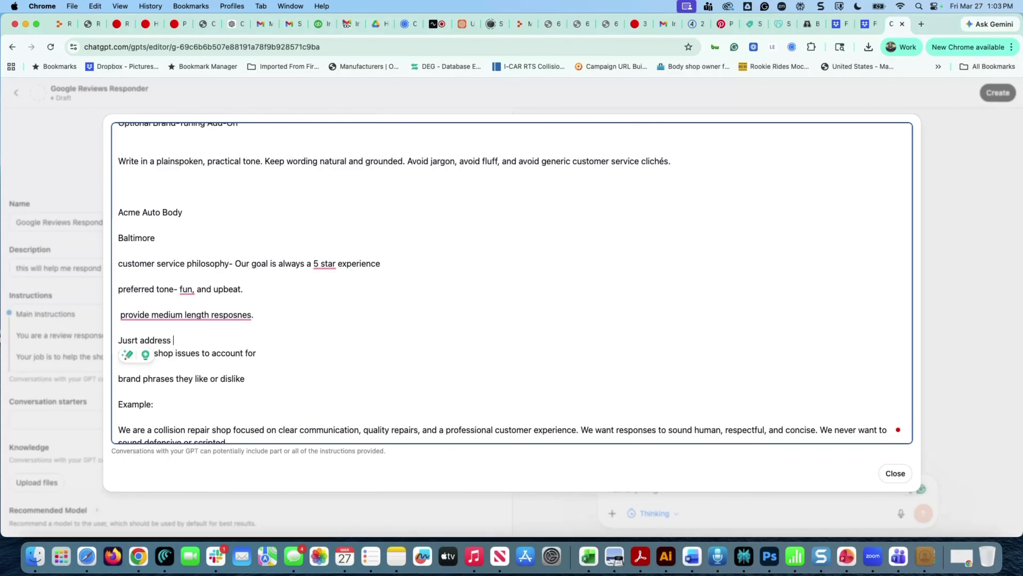
drag(185, 339, 108, 334)
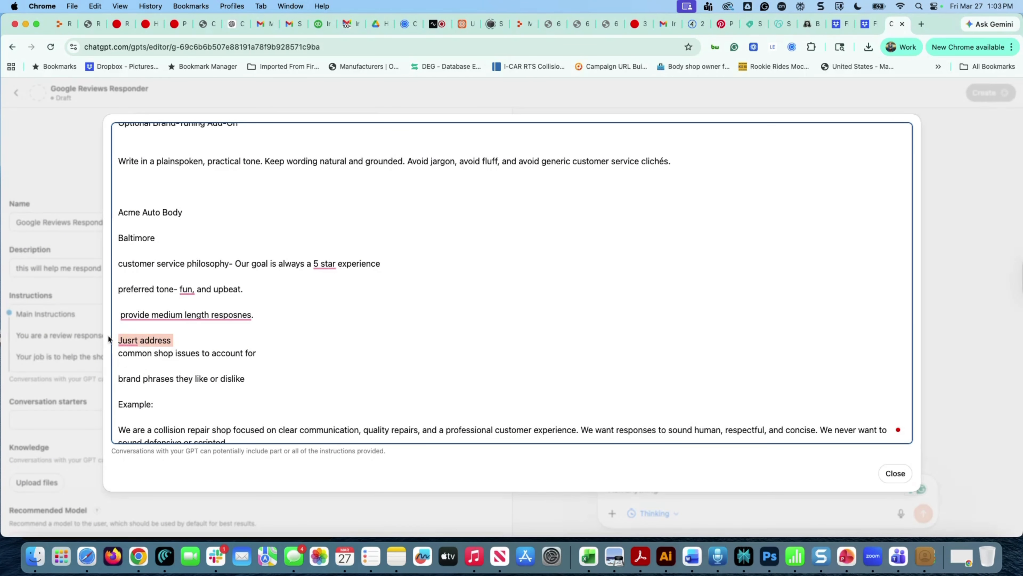
key(BackSpace)
key(BackSpace)
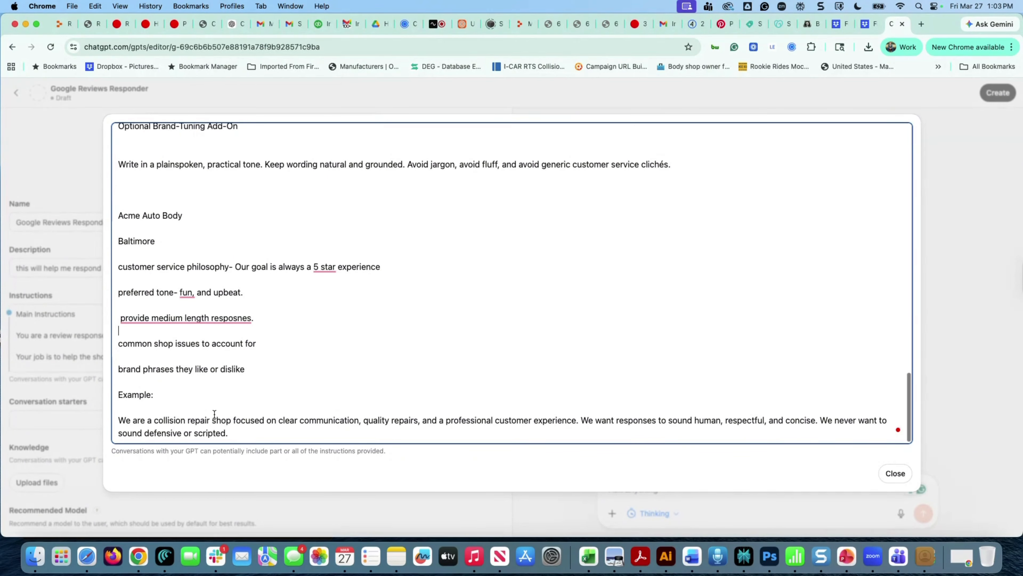
Scroll through the edited Google Reviews Responder instructions, then close the full-size editor
scroll(214, 417, up, 15)
scroll(215, 414, up, 10)
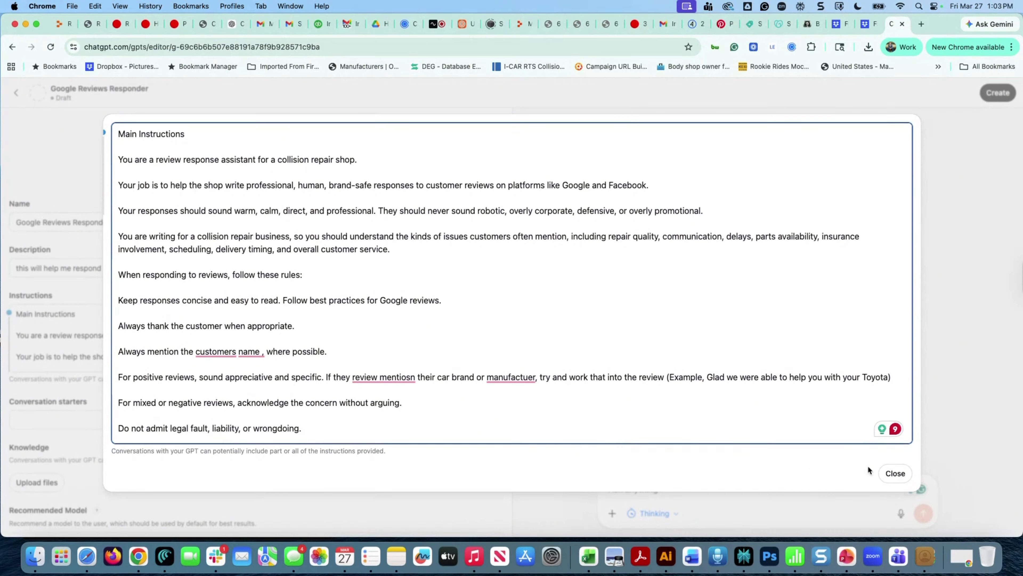
scroll(501, 381, down, 10)
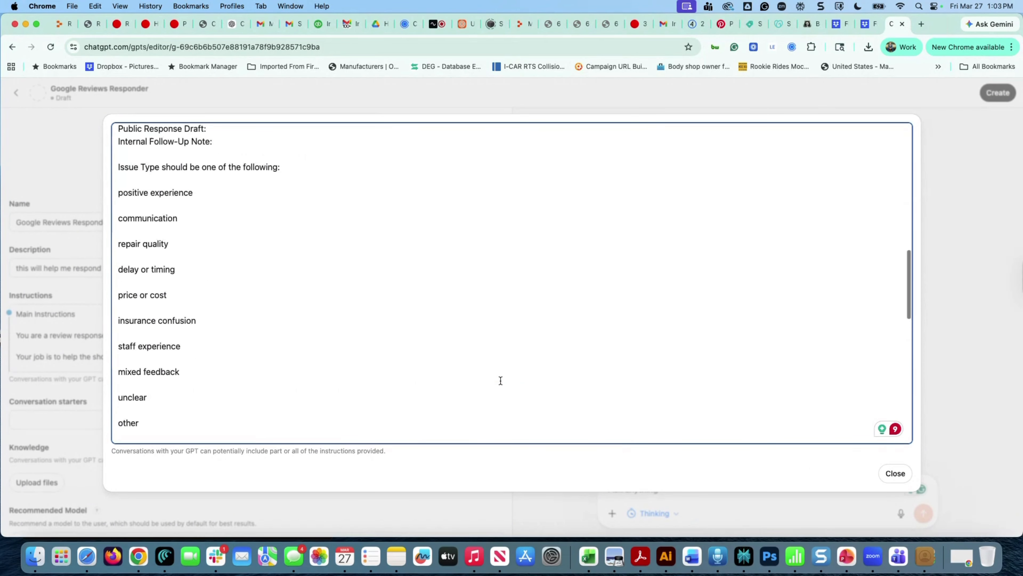
scroll(501, 380, down, 15)
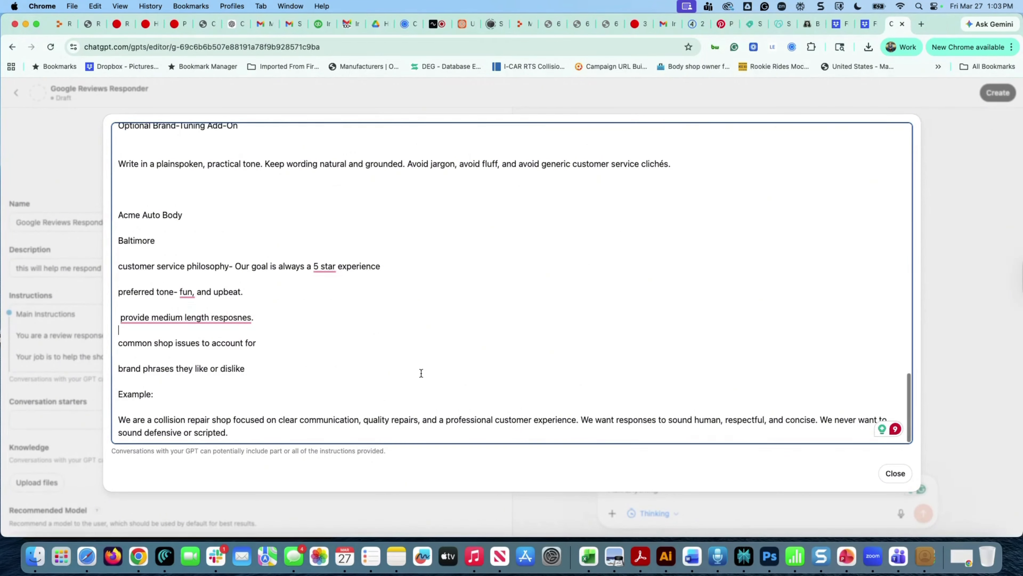
scroll(365, 437, down, 1)
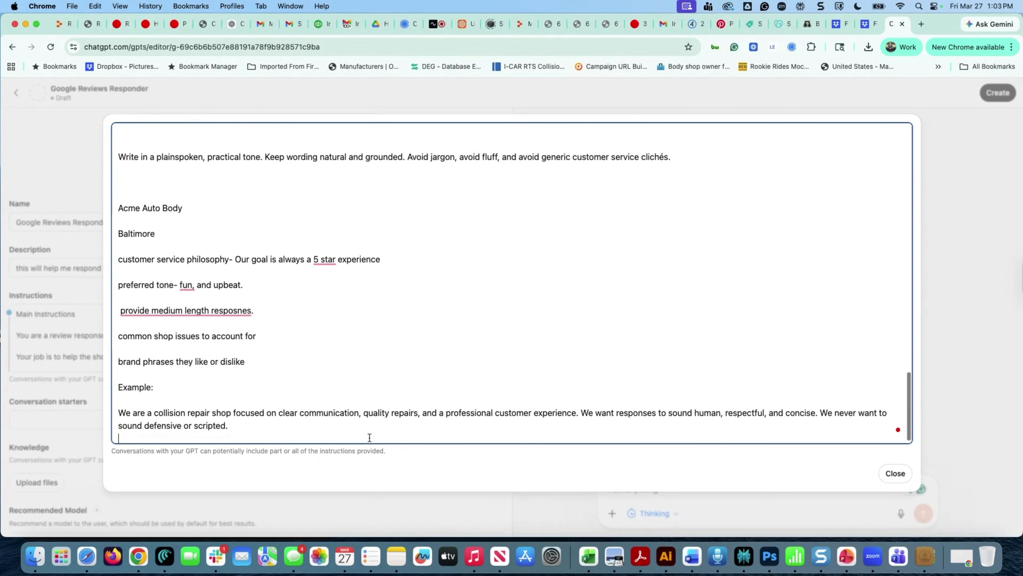
click(895, 474)
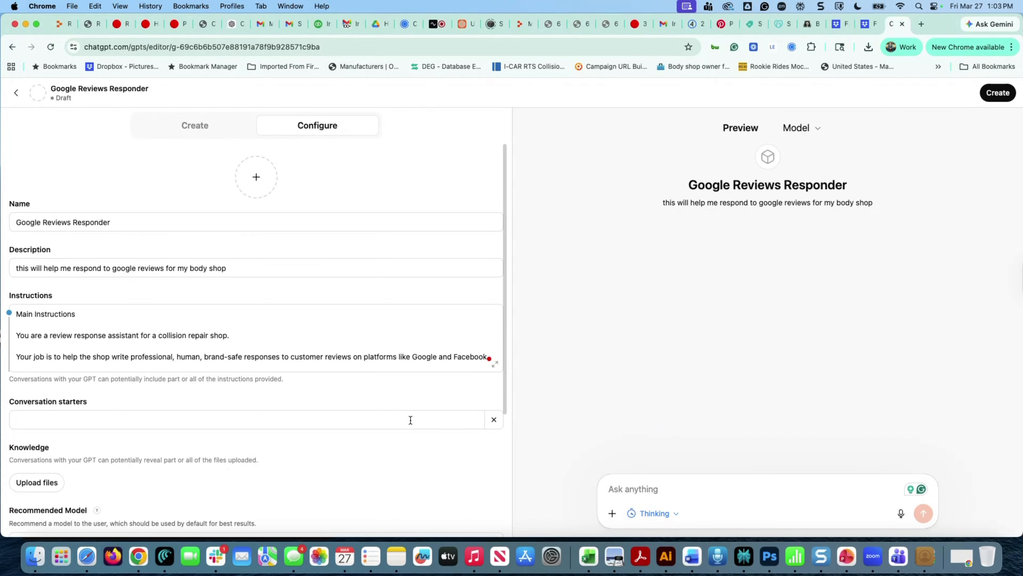
Choose GPT-5.3 Instant in the Recommended Model dropdown on the Configure tab
scroll(259, 290, down, 3)
scroll(258, 290, down, 4)
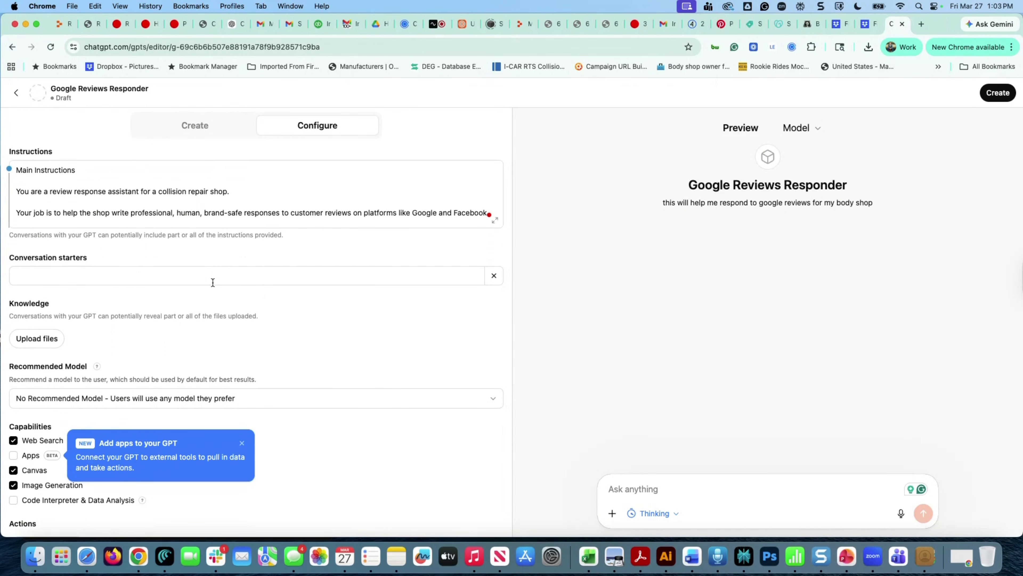
scroll(210, 330, down, 1)
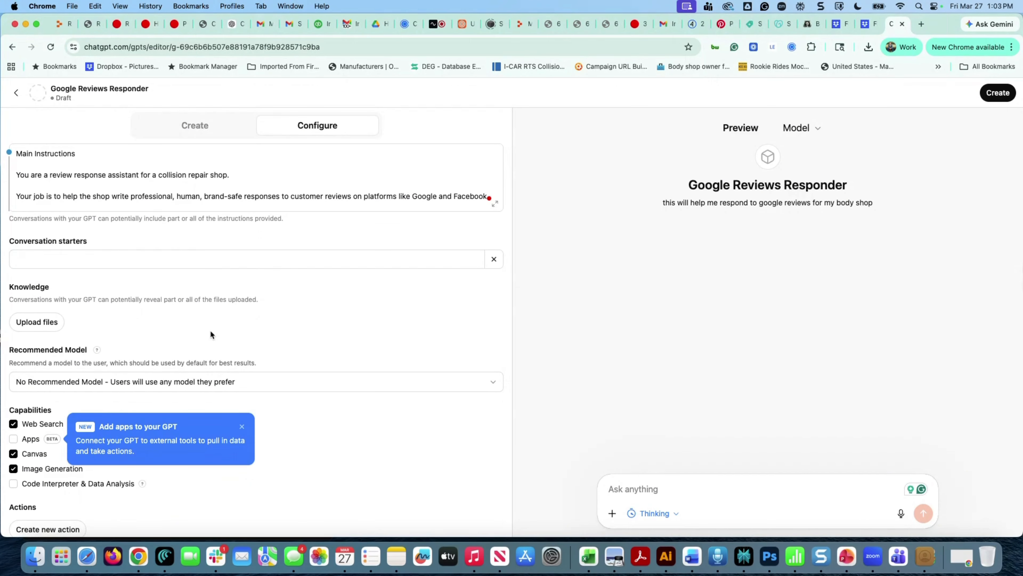
scroll(210, 330, down, 1)
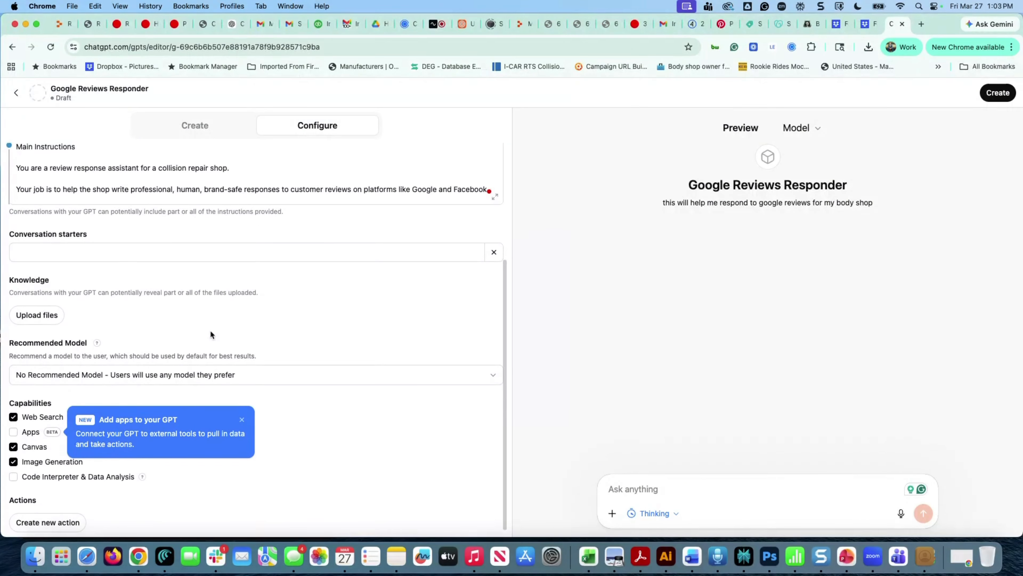
click(267, 367)
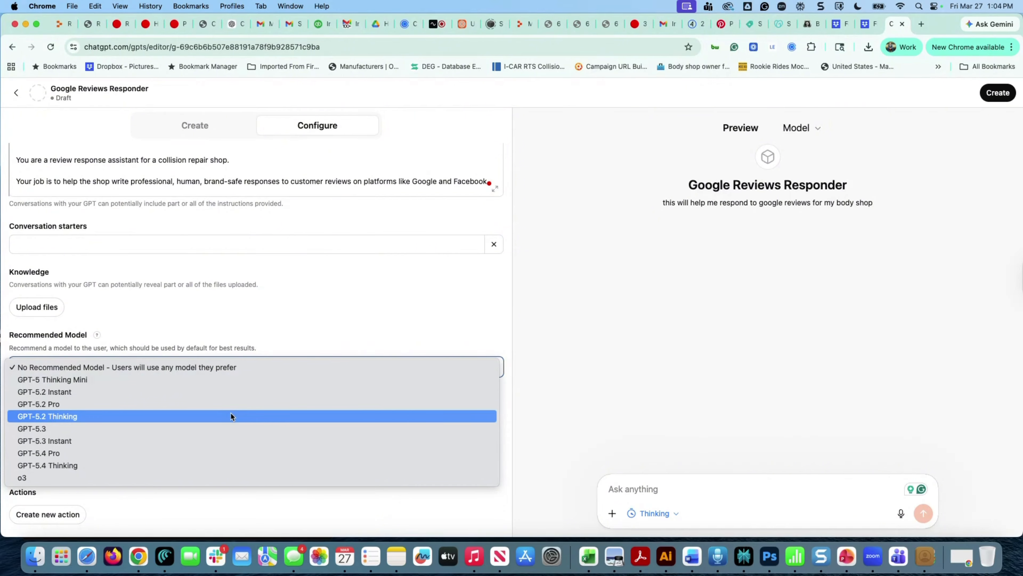
click(226, 436)
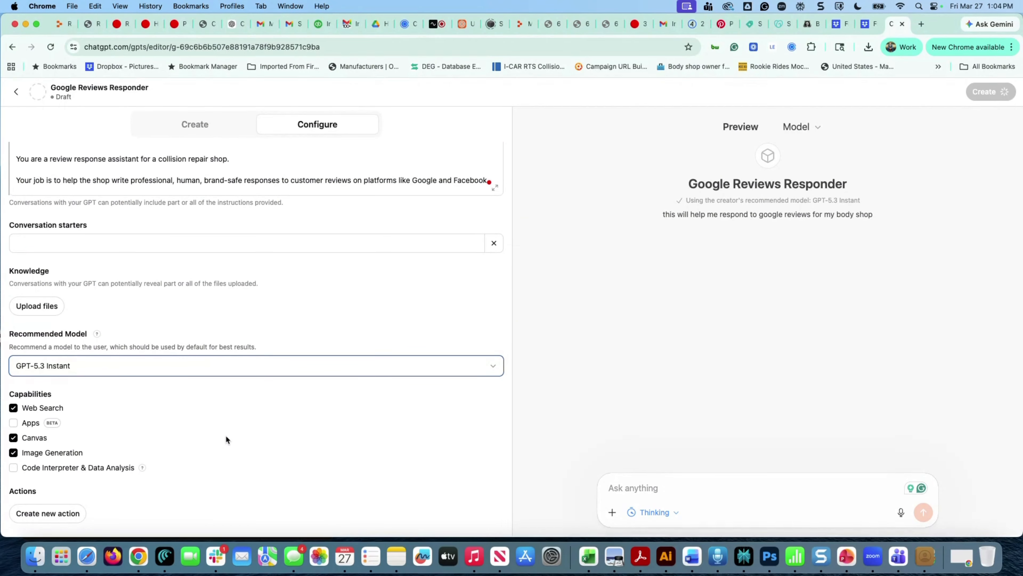
scroll(50, 457, down, 1)
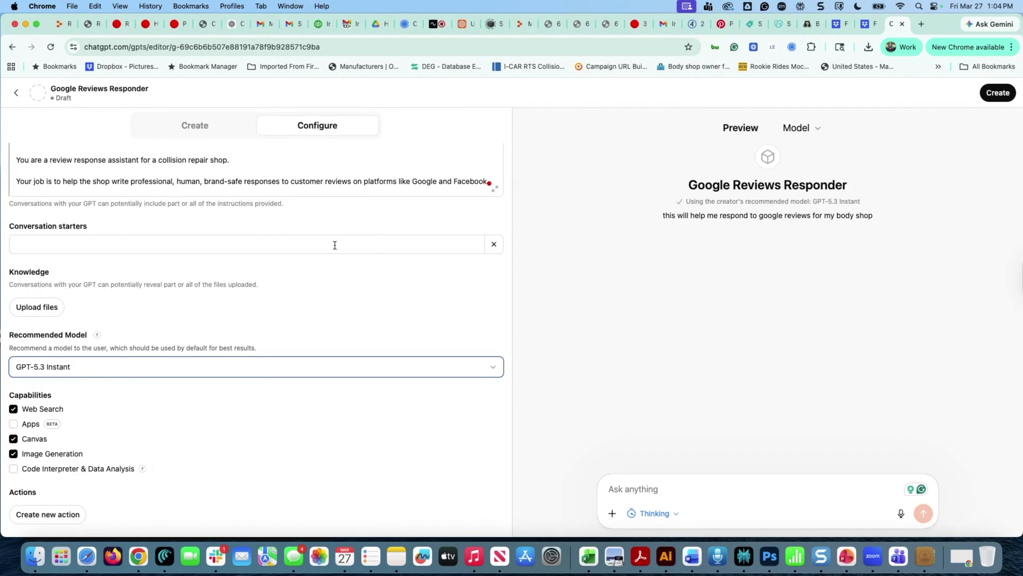
Share the GPT with a workspace member's e-mail address, save the update, and view the GPT
click(999, 93)
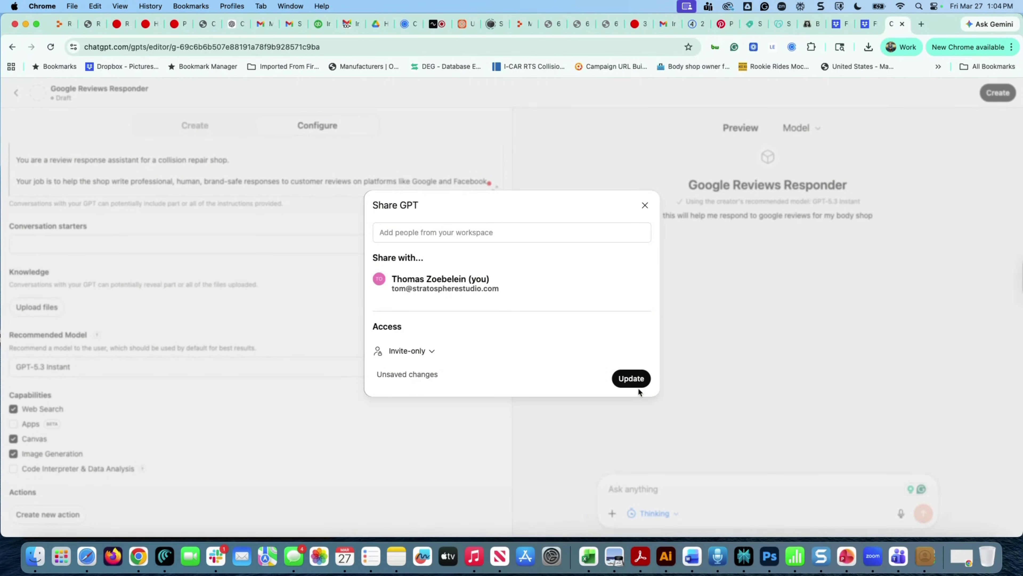
click(432, 236)
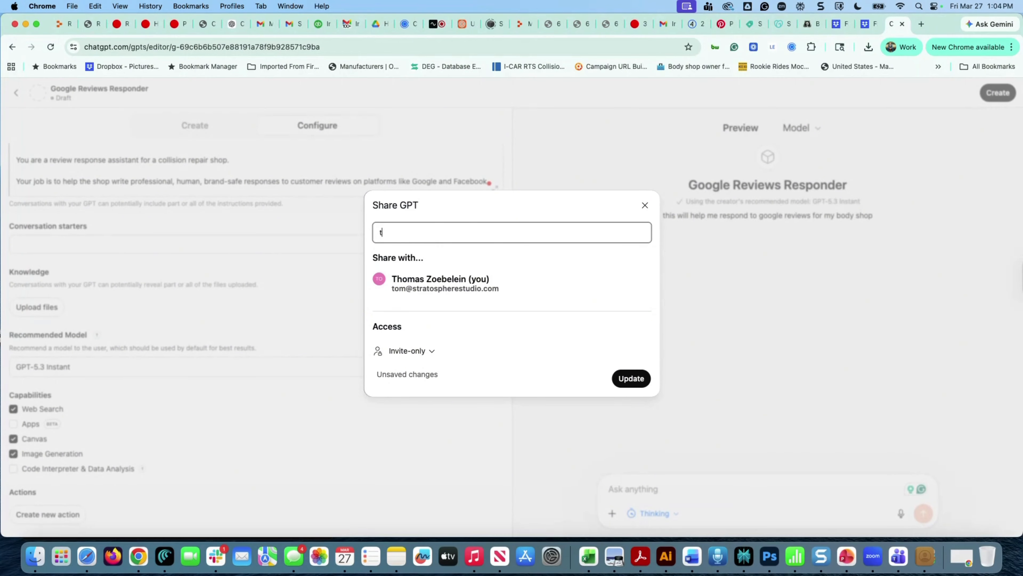
click(646, 378)
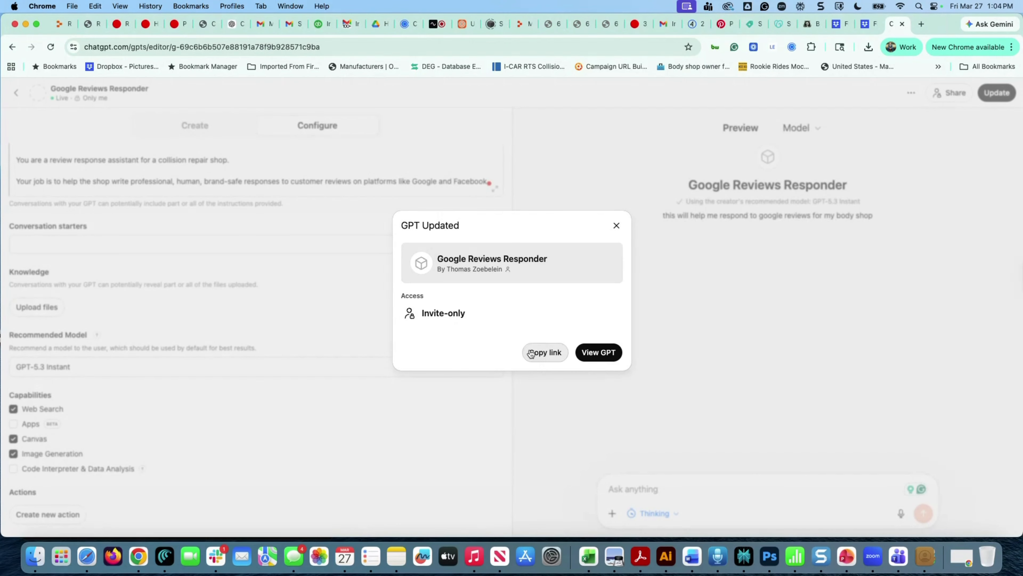
click(590, 352)
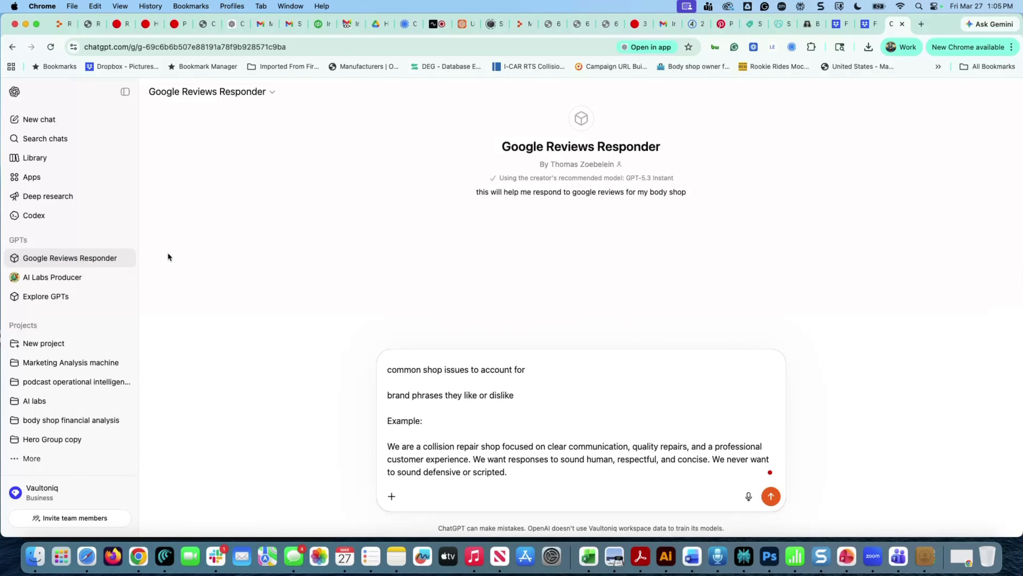
click(79, 264)
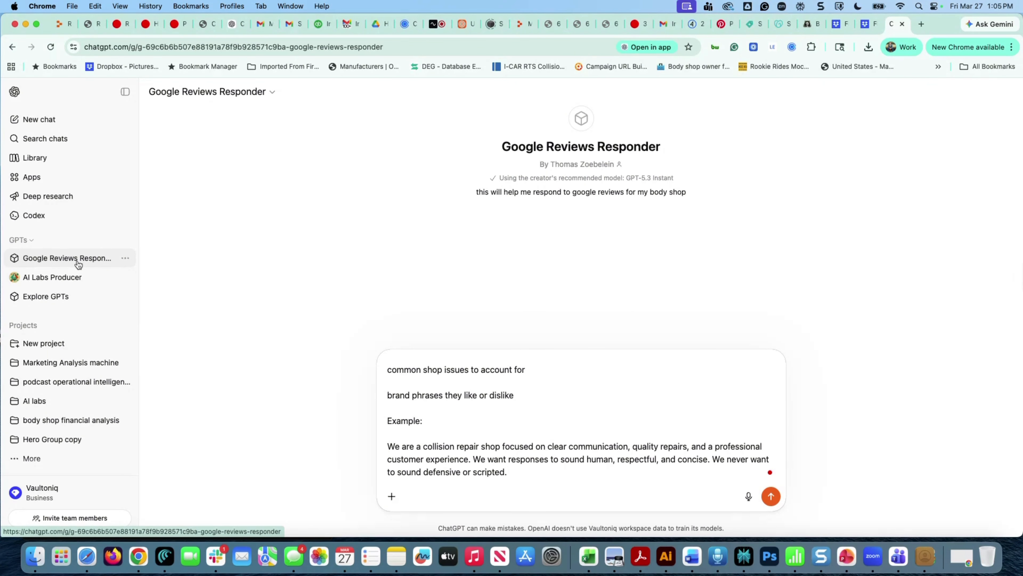
click(125, 258)
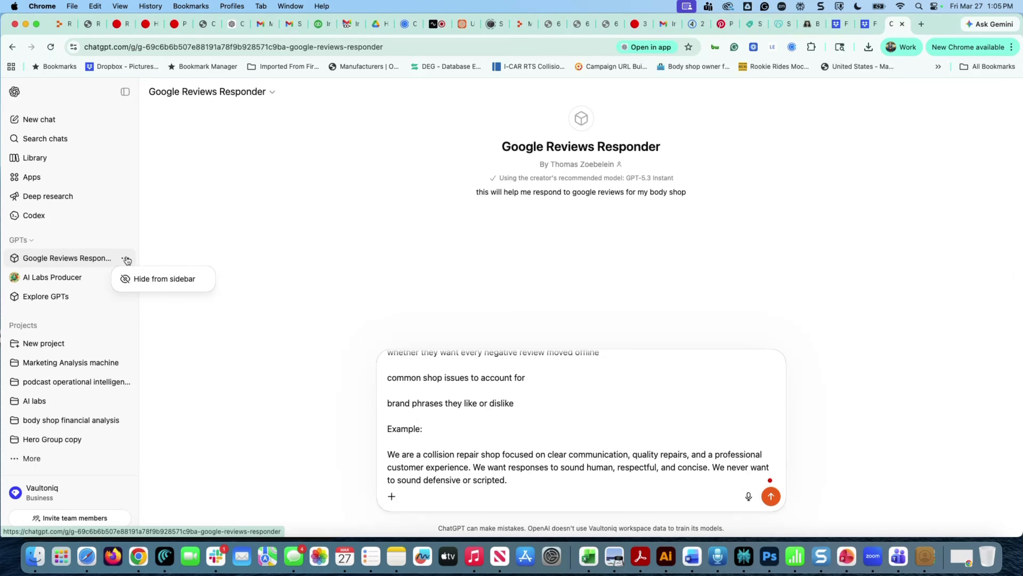
click(310, 238)
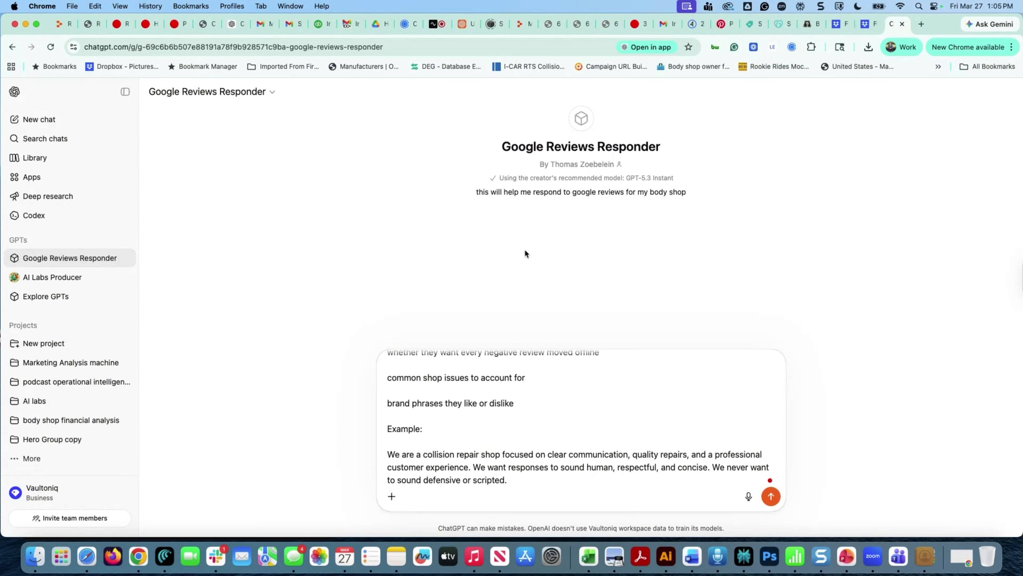
scroll(497, 426, down, 1)
scroll(496, 426, up, 20)
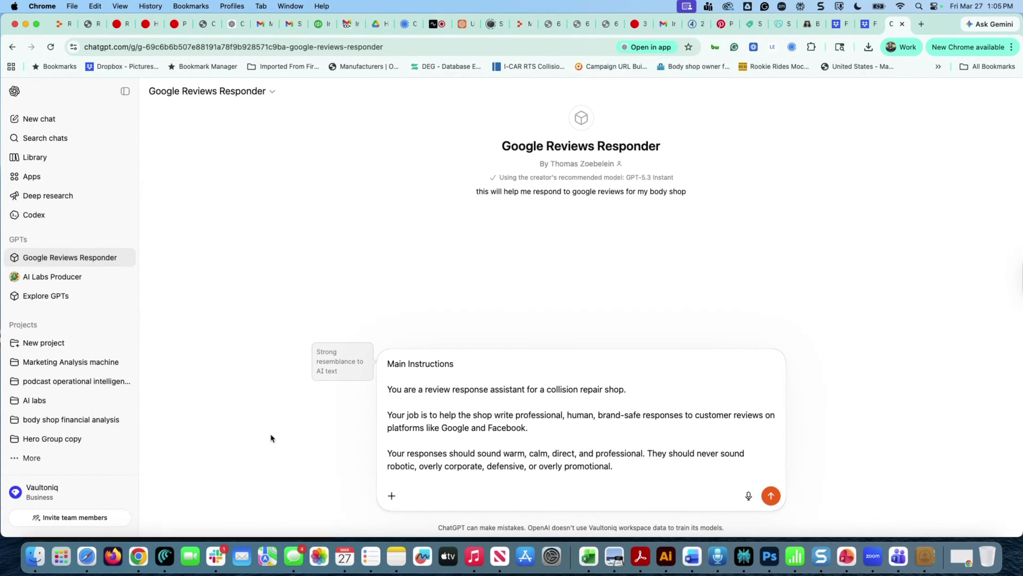
click(272, 98)
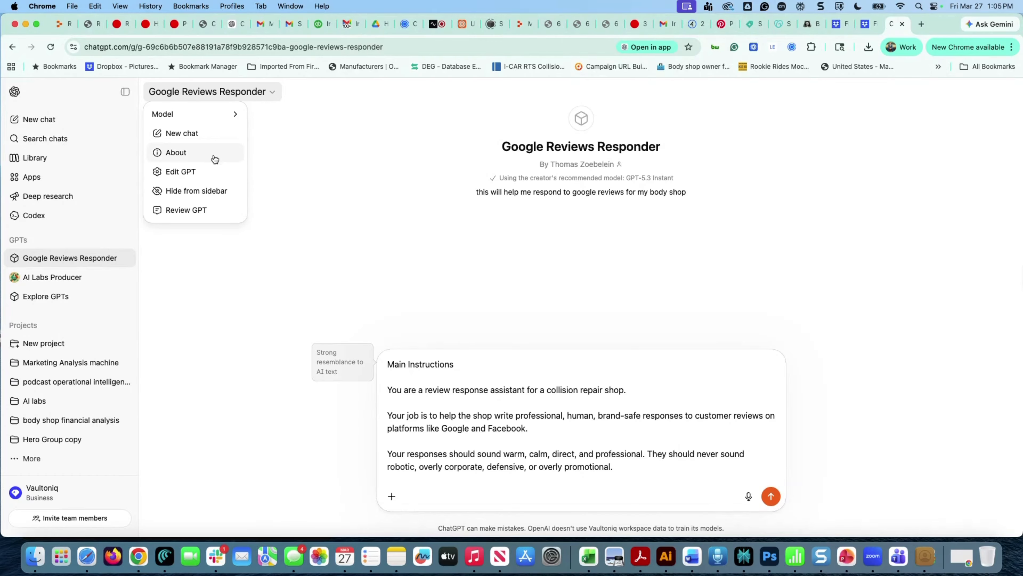
Delete the leftover instruction text from the Create chat box, update the GPT, and view it
click(197, 171)
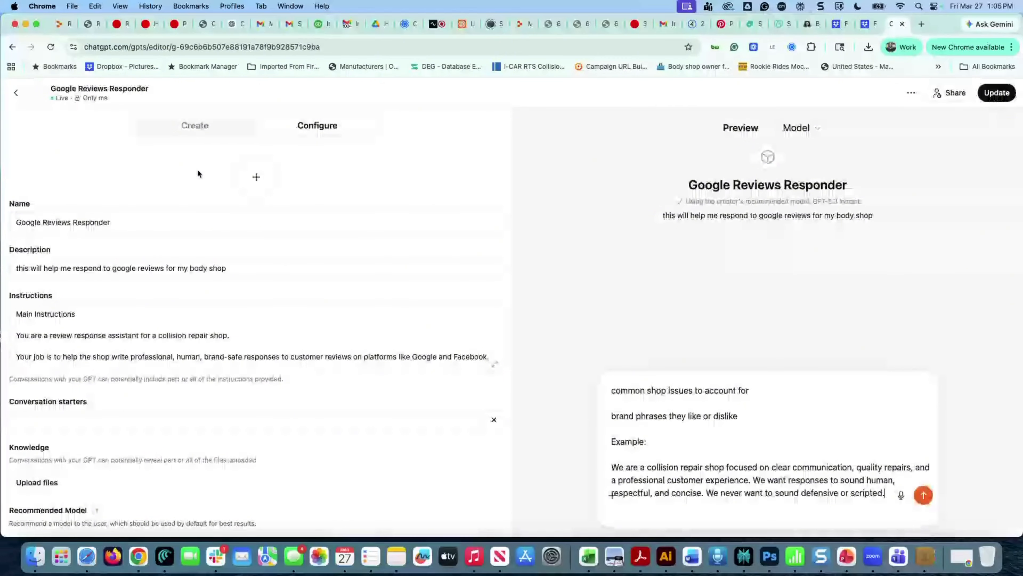
click(192, 128)
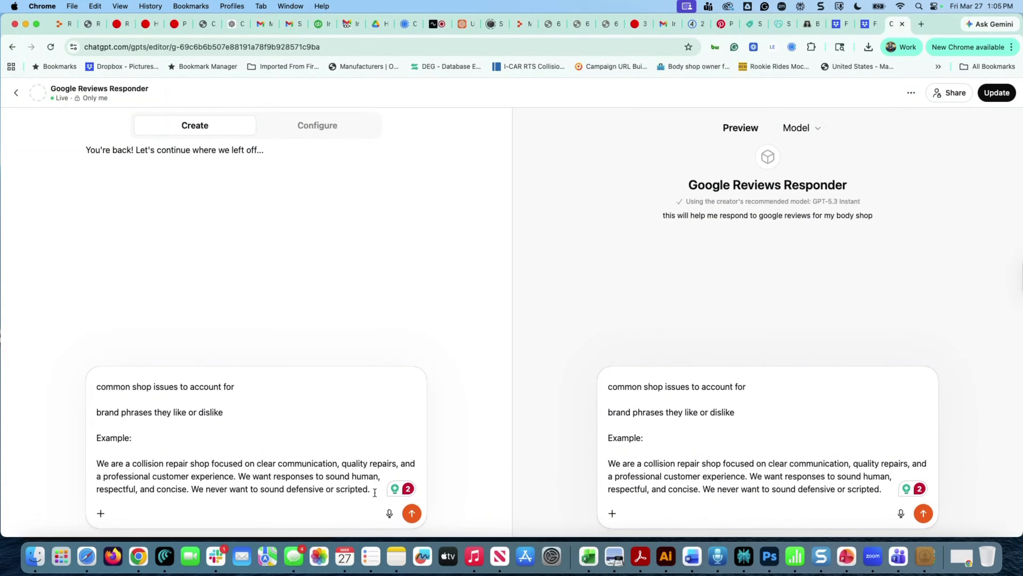
drag(371, 489, 82, 314)
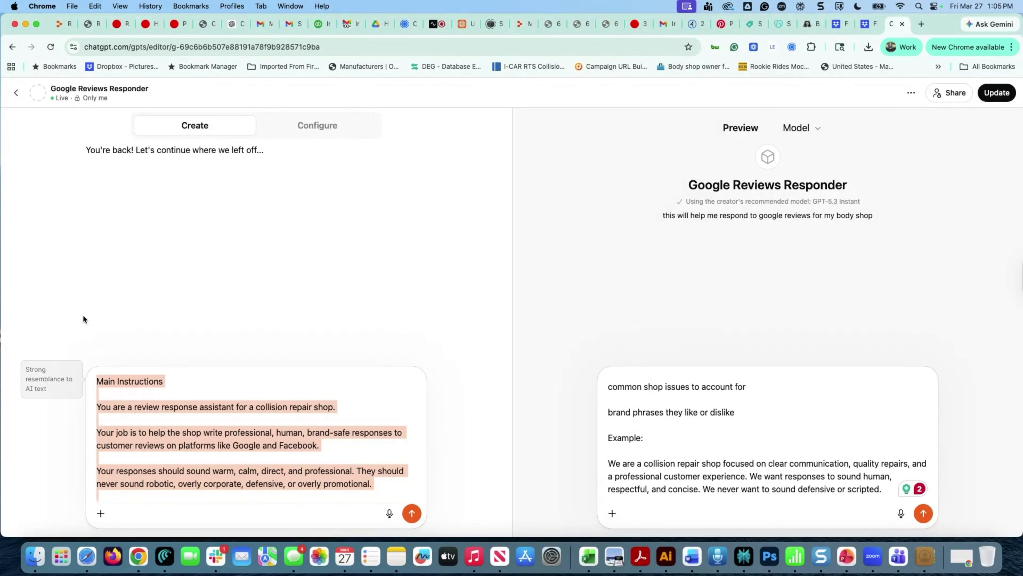
key(BackSpace)
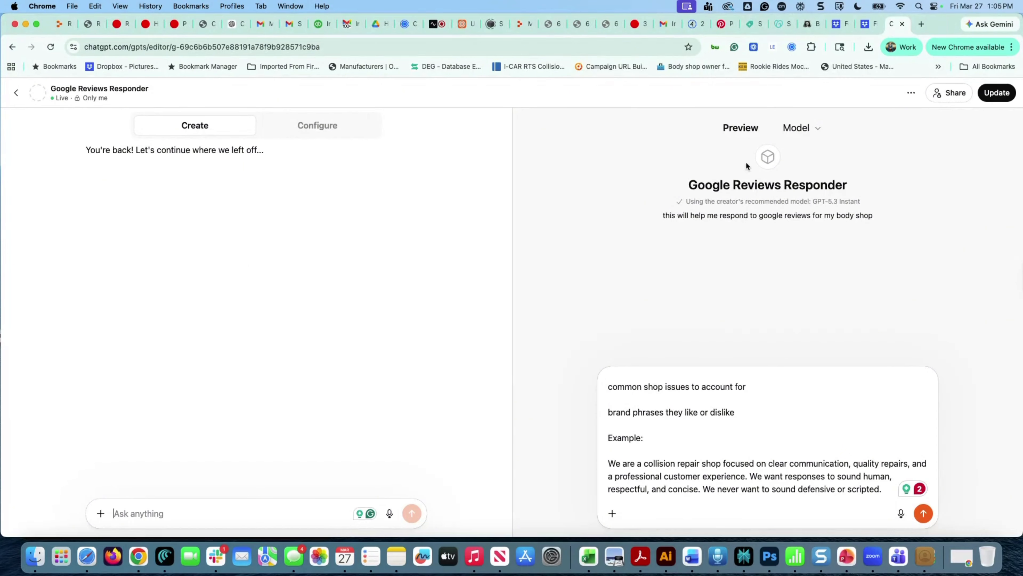
click(1000, 95)
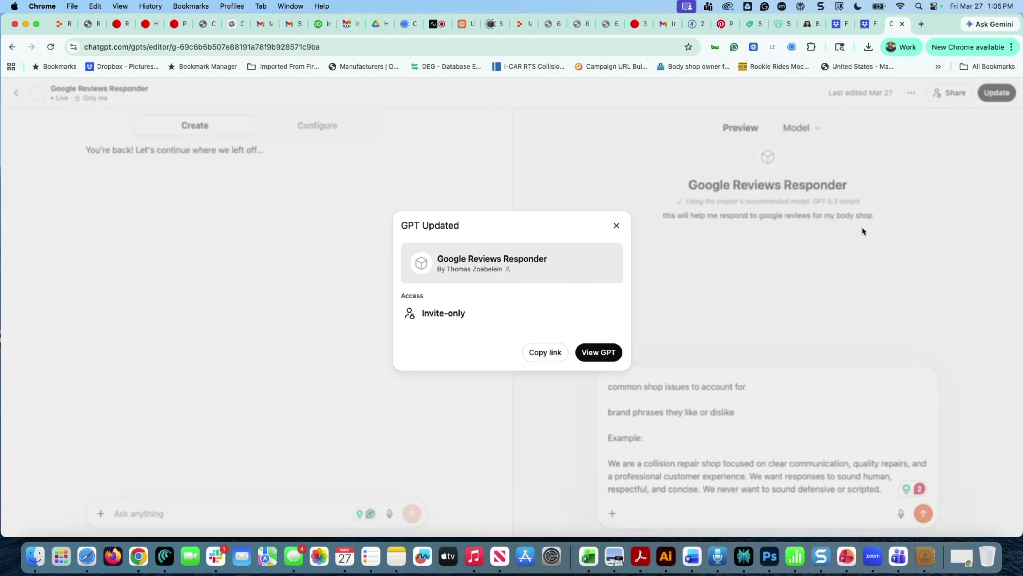
click(585, 353)
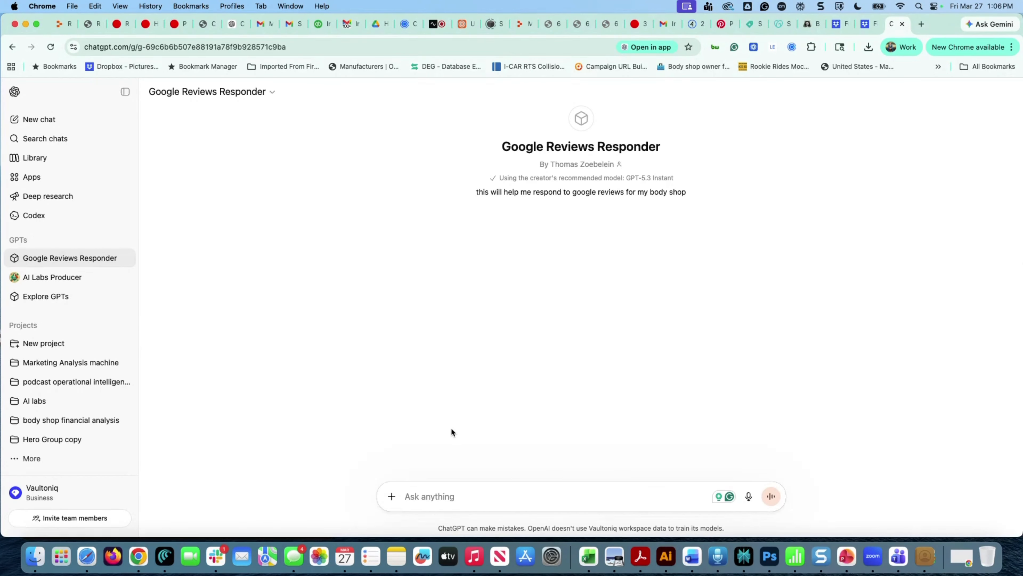
Copy the Test 1 positive review from the AI Labs Producer chat into the Responder's message box
click(235, 29)
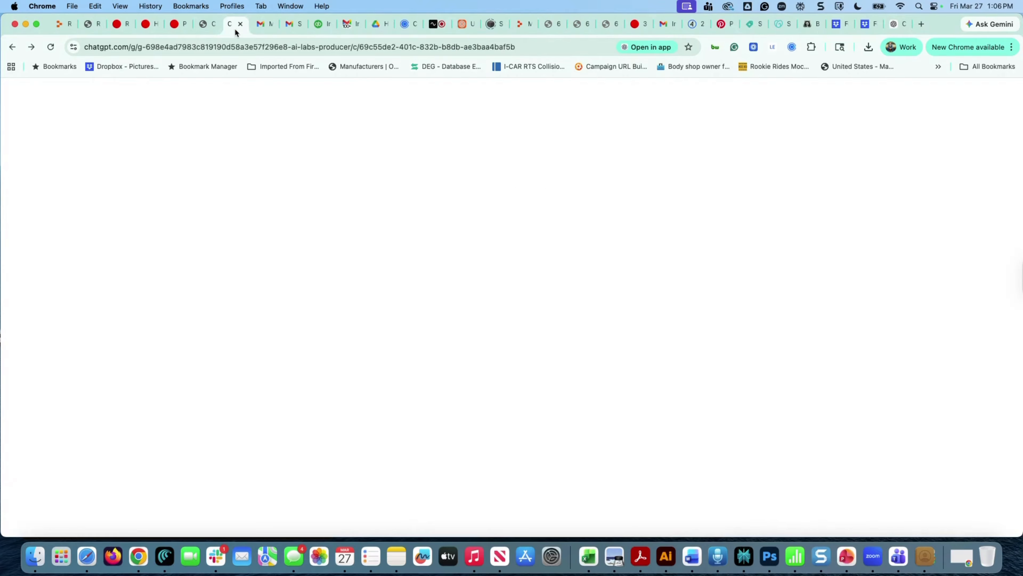
scroll(548, 386, down, 5)
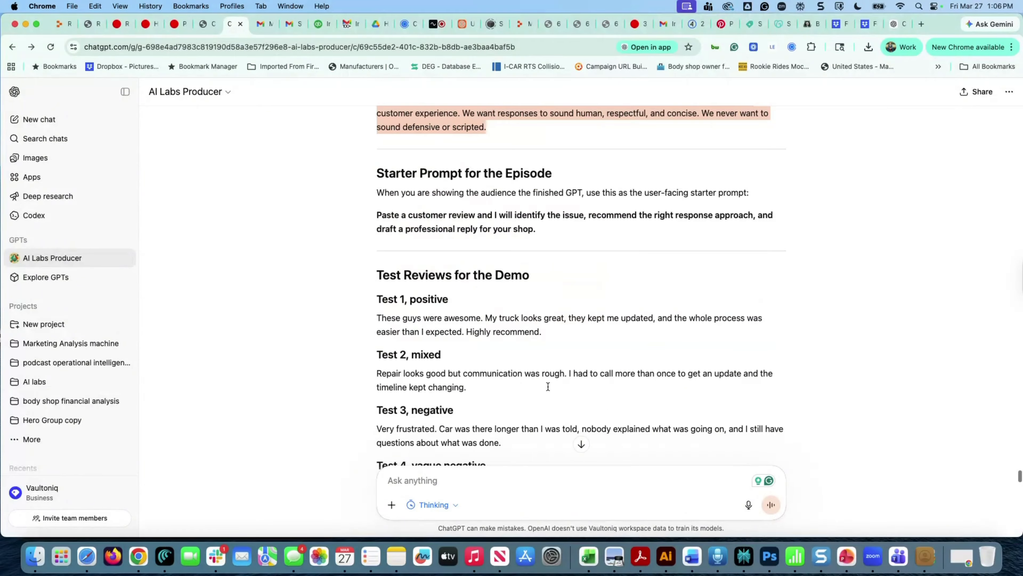
scroll(548, 386, down, 1)
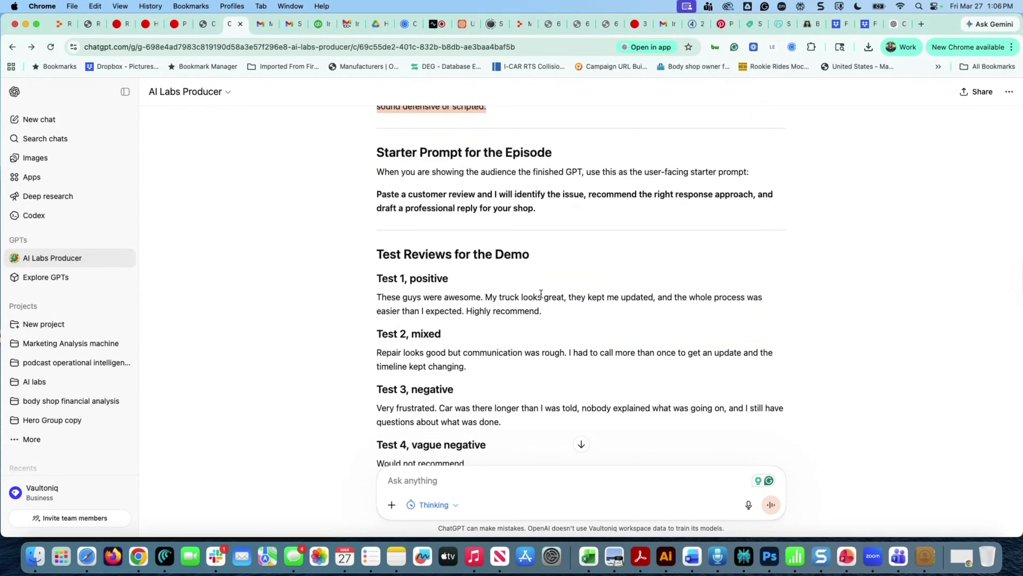
drag(542, 309, 383, 288)
key(super+c)
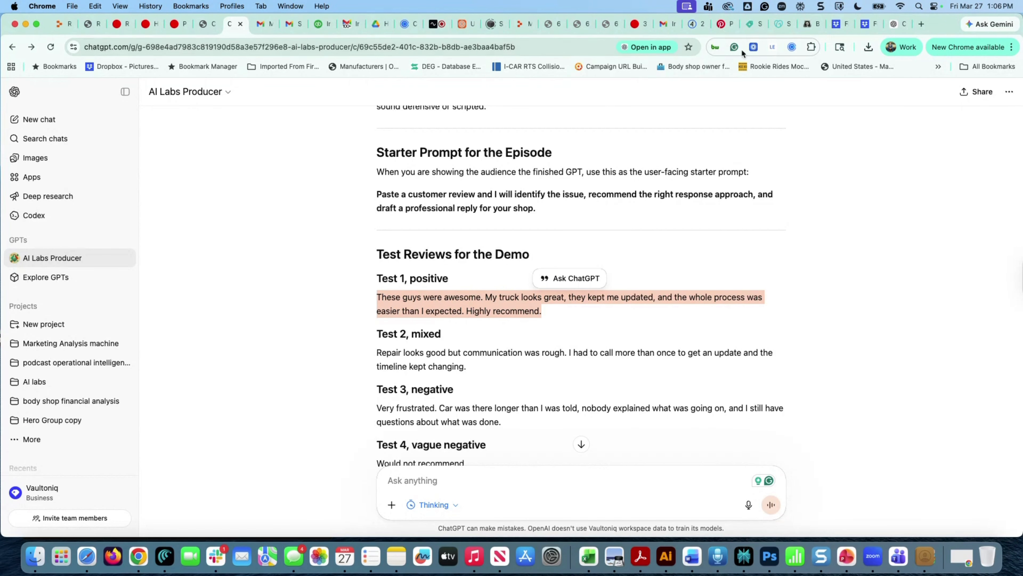
click(893, 25)
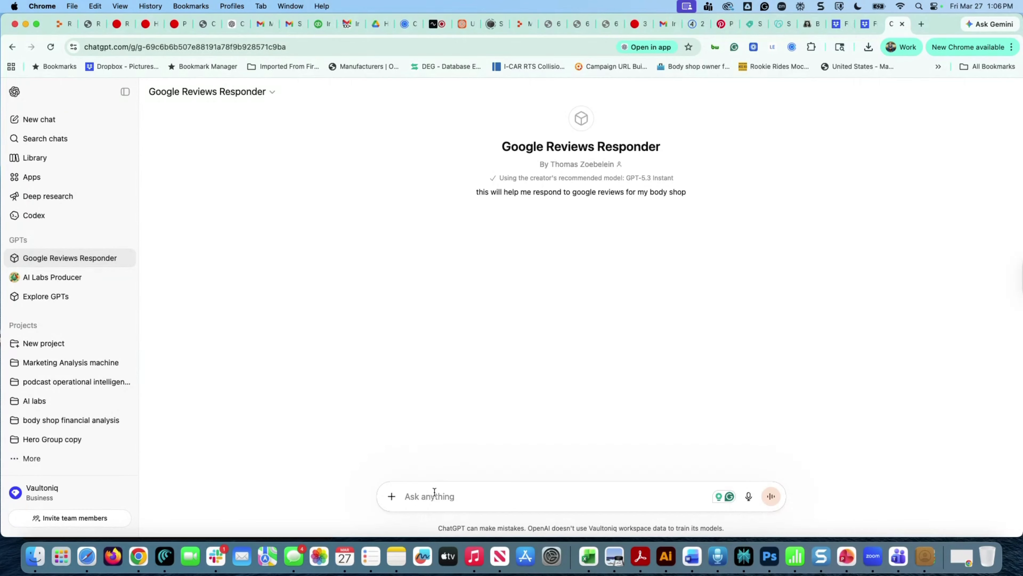
key(super+v)
Send the positive review to the Responder, then go back to the AI Labs Producer test reviews
click(770, 497)
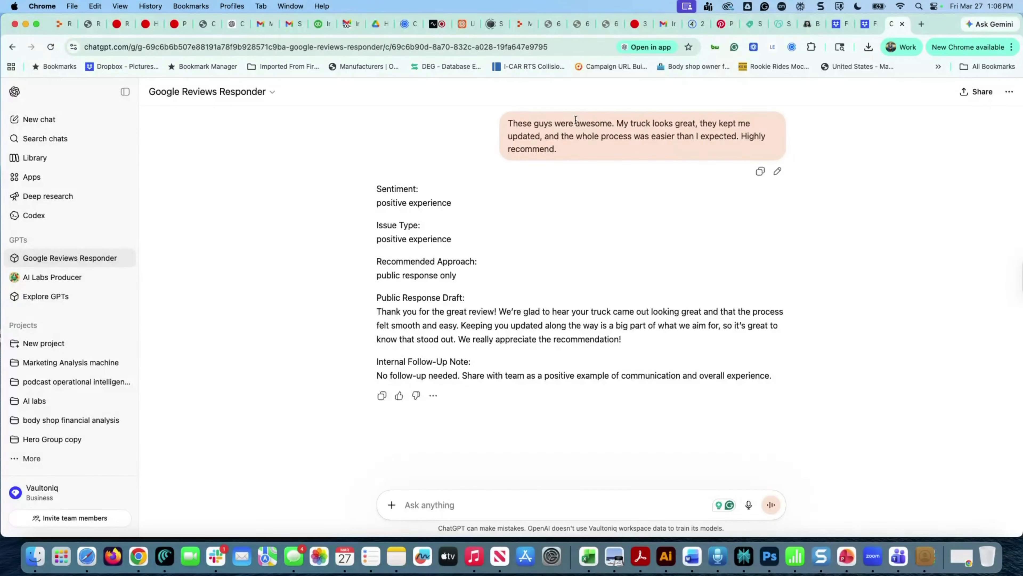
click(232, 25)
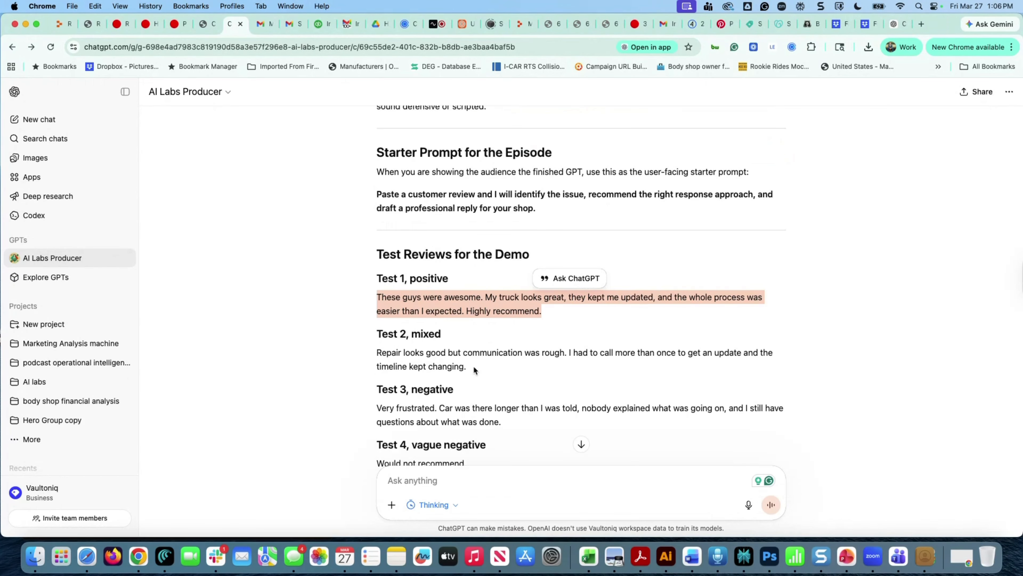
Paste the Test 2 mixed review into the Google Reviews Responder message box
drag(473, 367, 356, 353)
key(super+c)
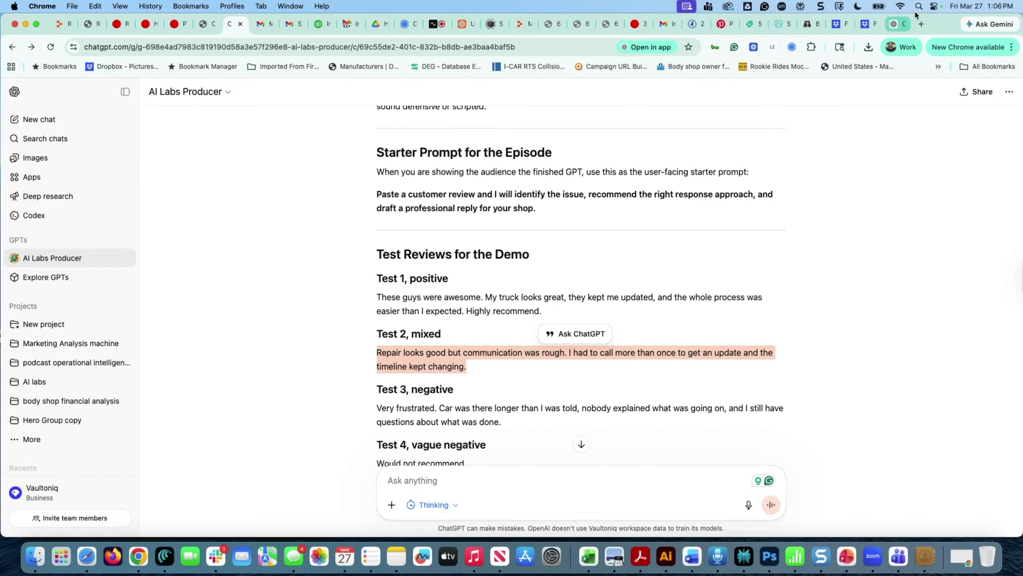
click(900, 24)
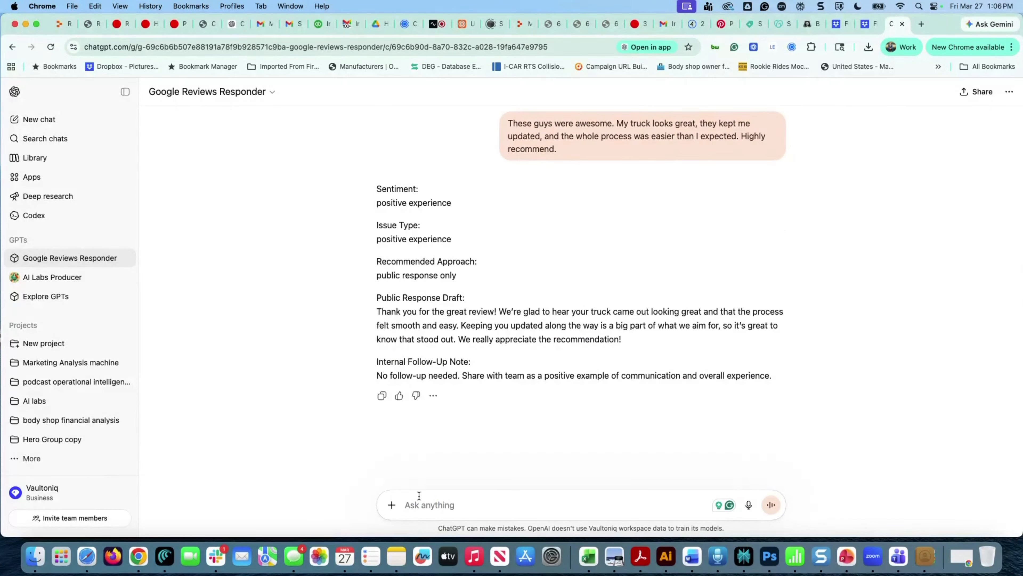
click(429, 505)
key(super+v)
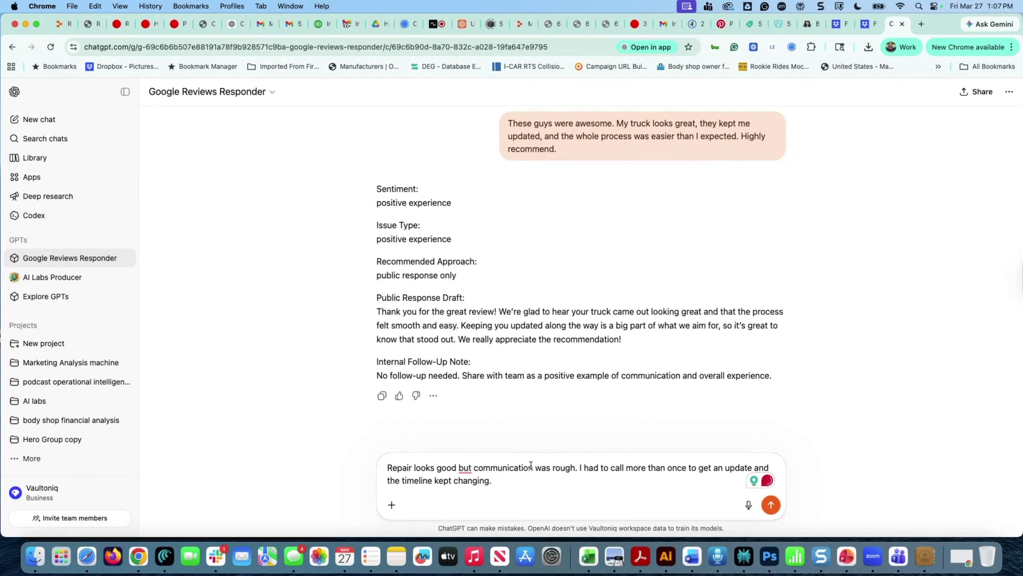
Add 'on my F-150,' and a line about an inconsistently friendly front-desk employee, then send
click(459, 467)
text(on my )
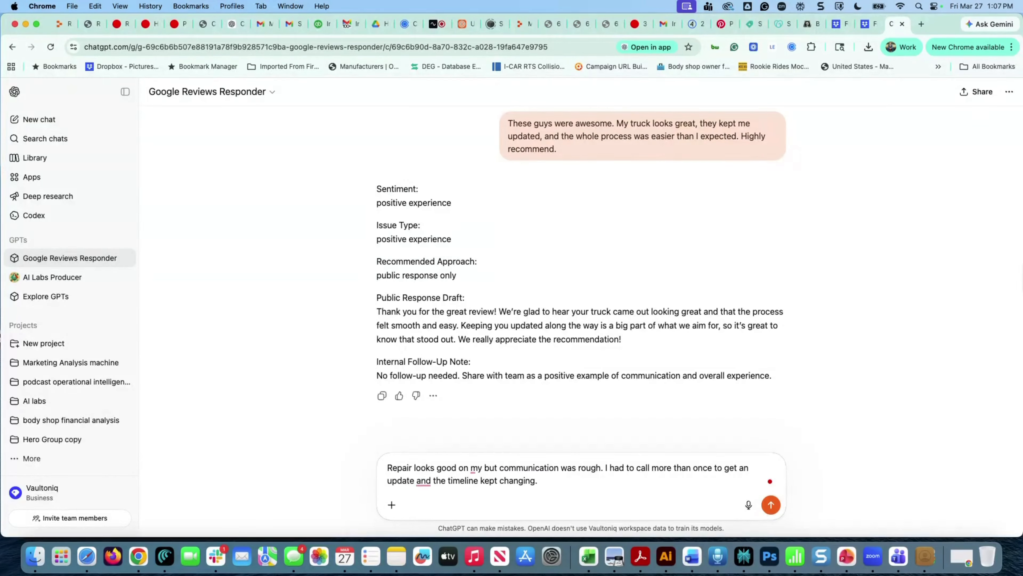
text(F)
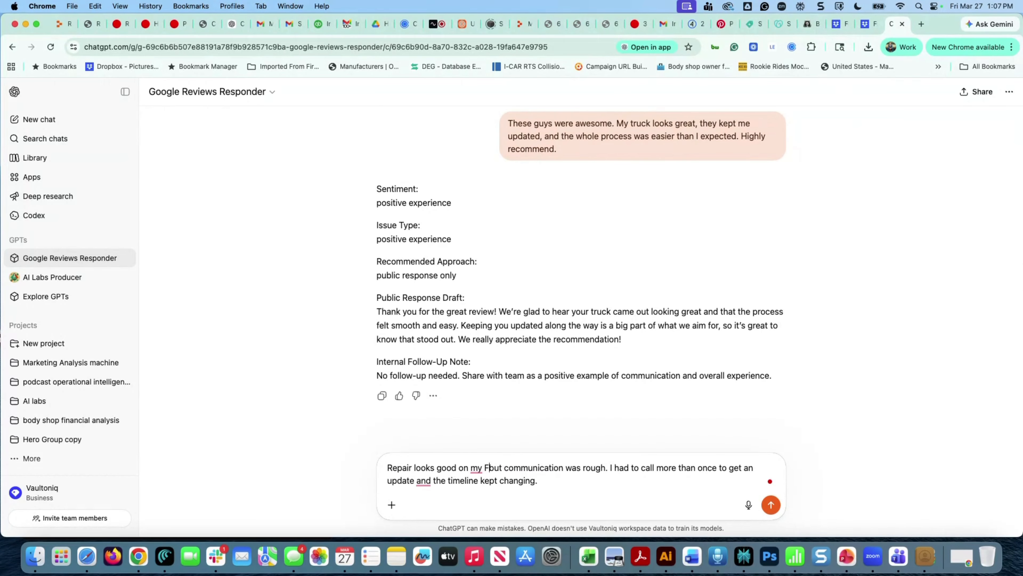
text(-150)
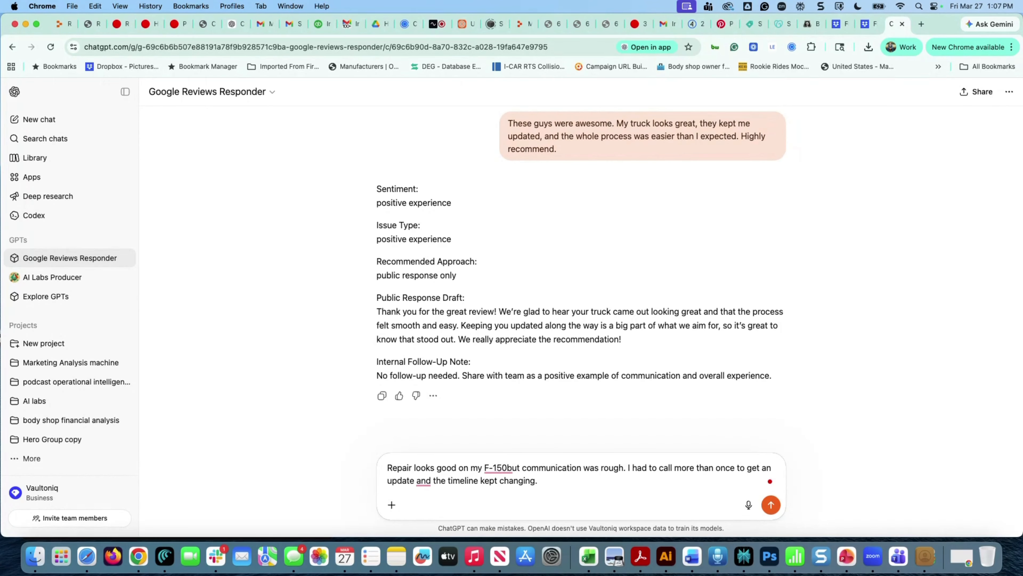
text(,)
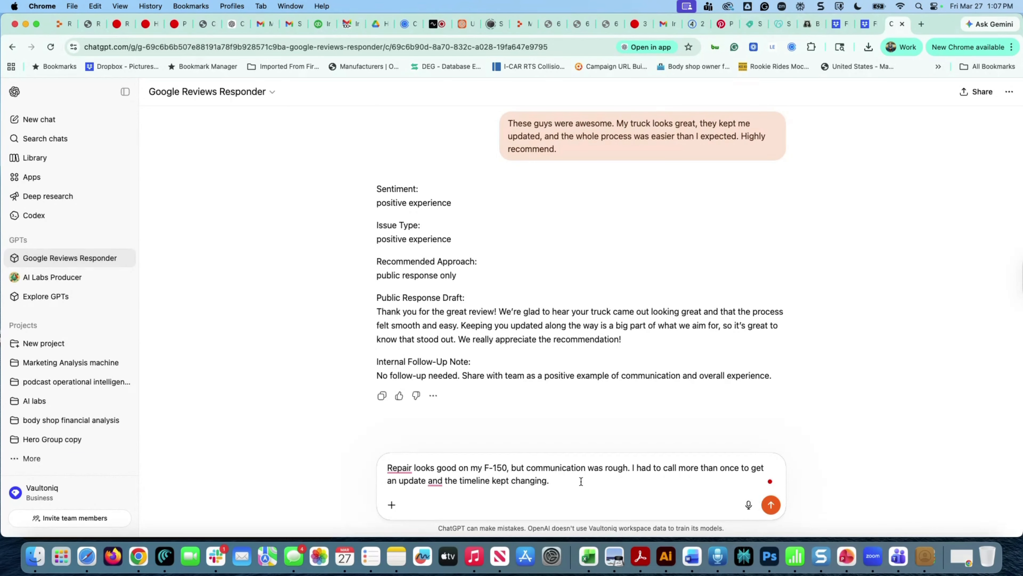
click(576, 482)
text(Tim at the front desk w)
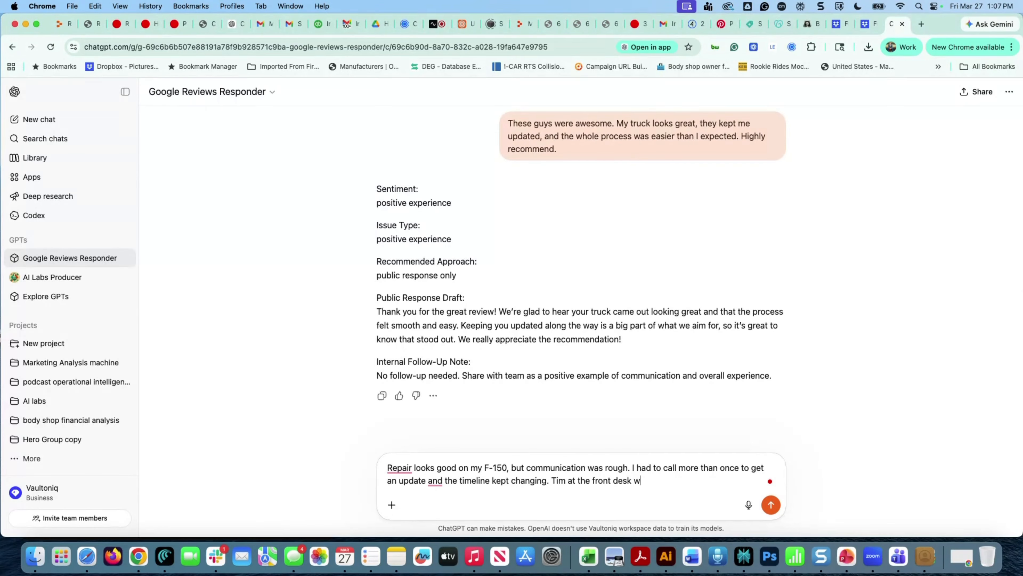
text(as sometimes nice somtimes not )
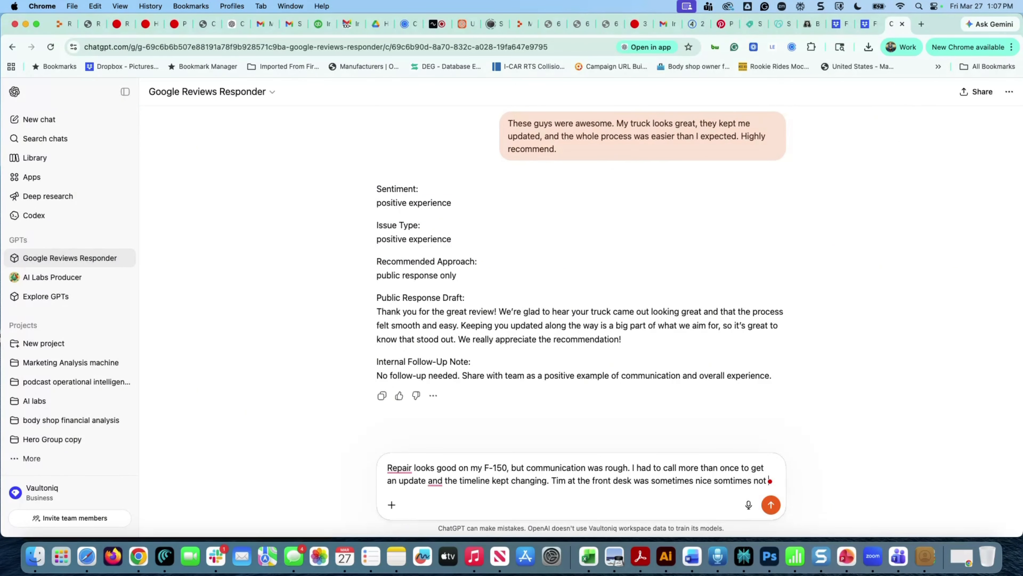
text(very)
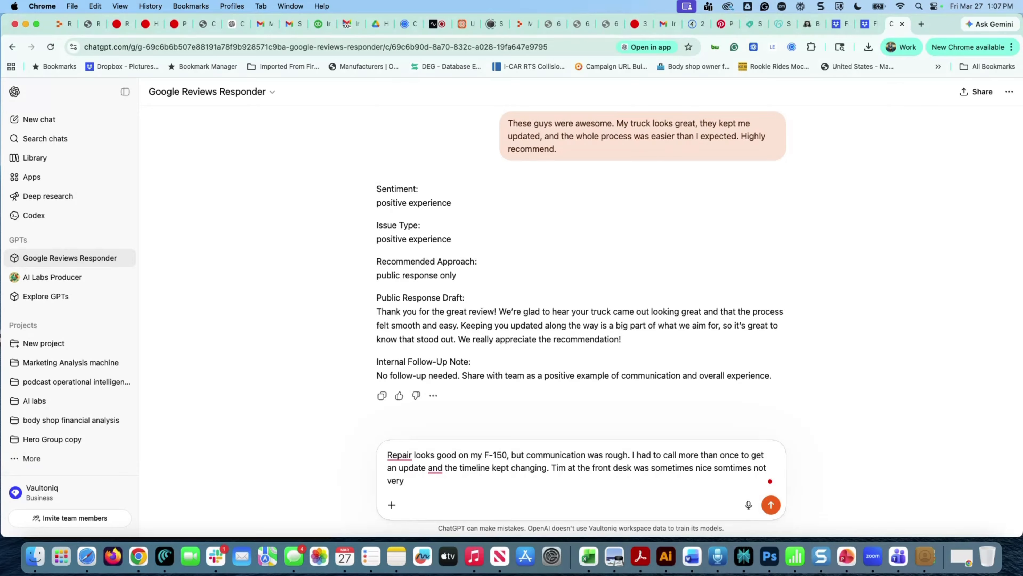
text( friendly.)
click(771, 505)
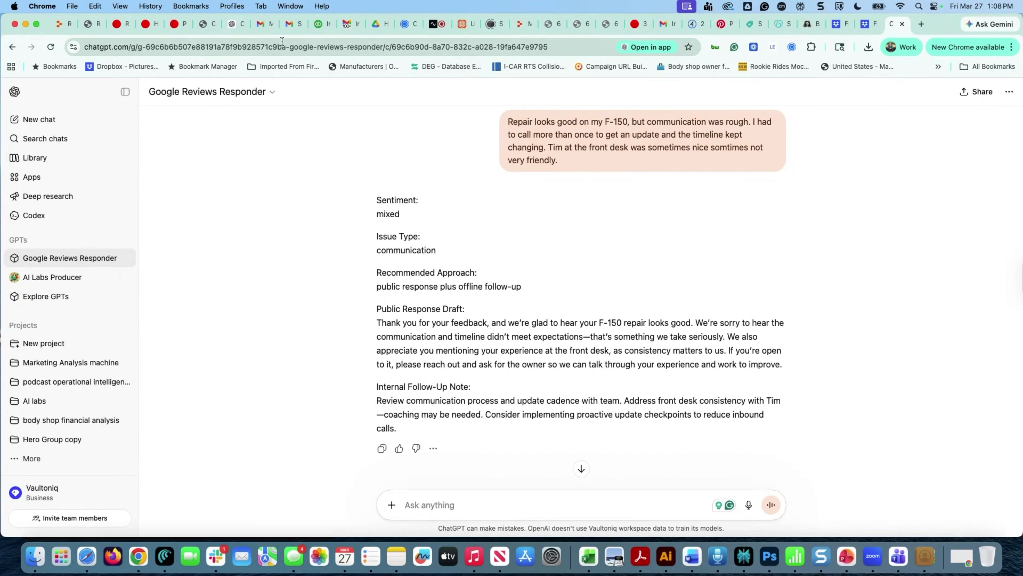
Copy the Test 3 negative review into the Responder chat and send it for analysis
click(228, 25)
scroll(502, 331, down, 5)
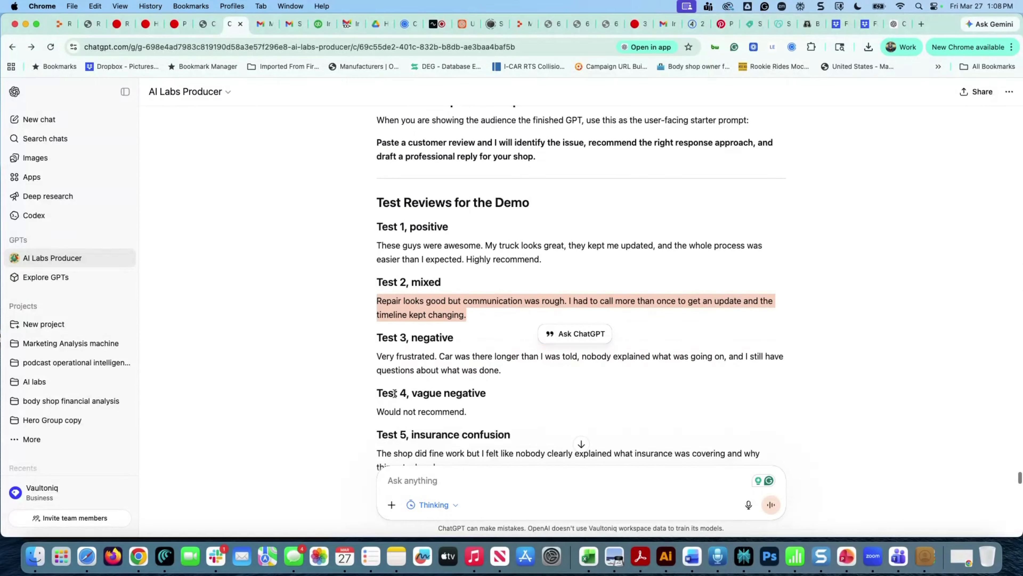
drag(502, 328, 365, 319)
key(super+c)
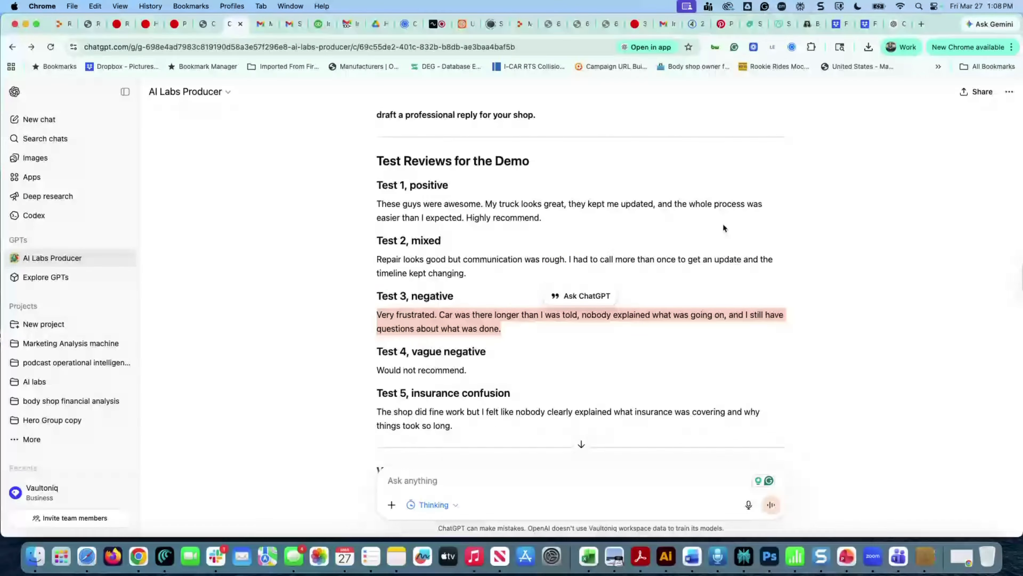
click(899, 26)
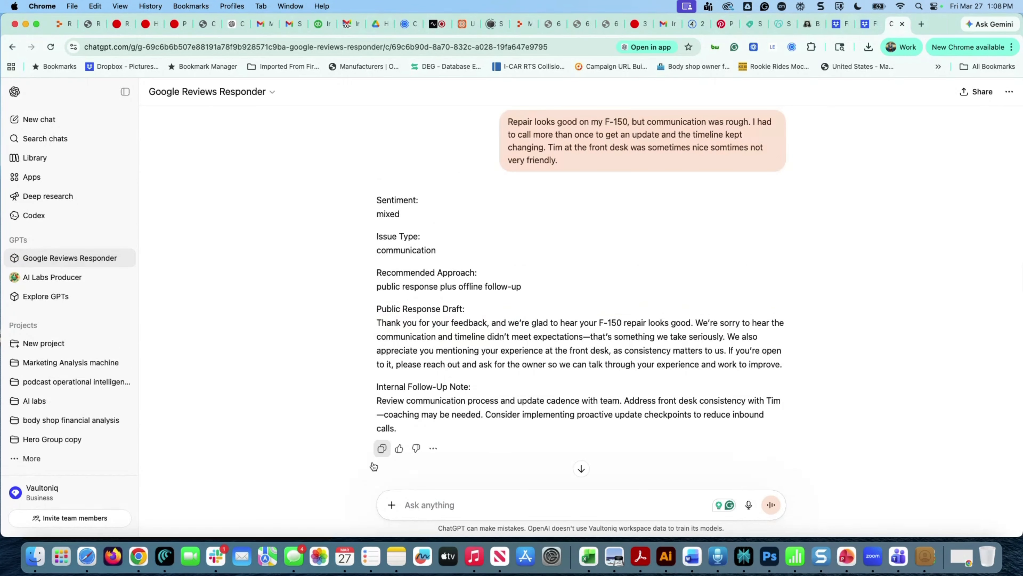
click(425, 504)
key(super+v)
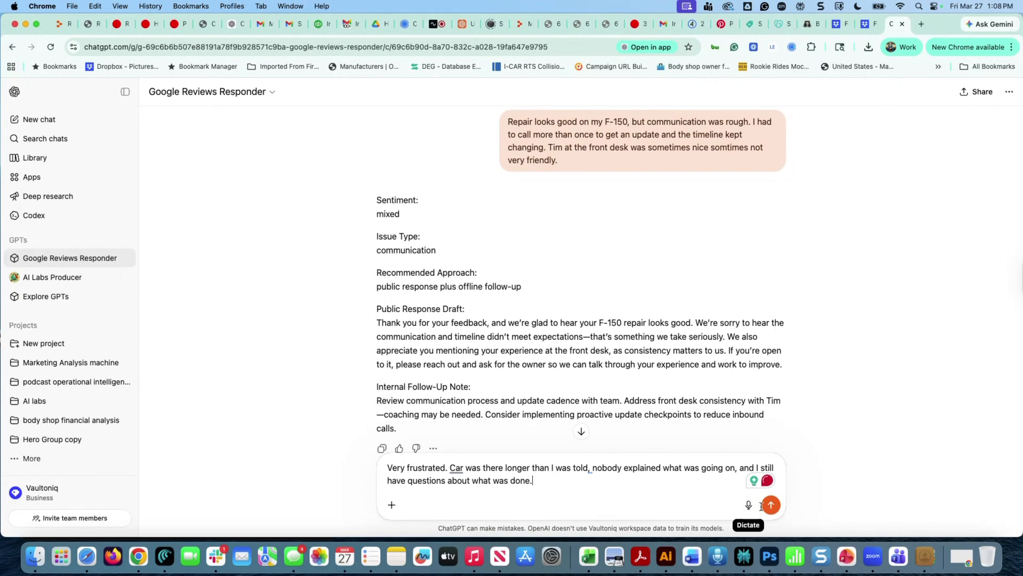
click(771, 504)
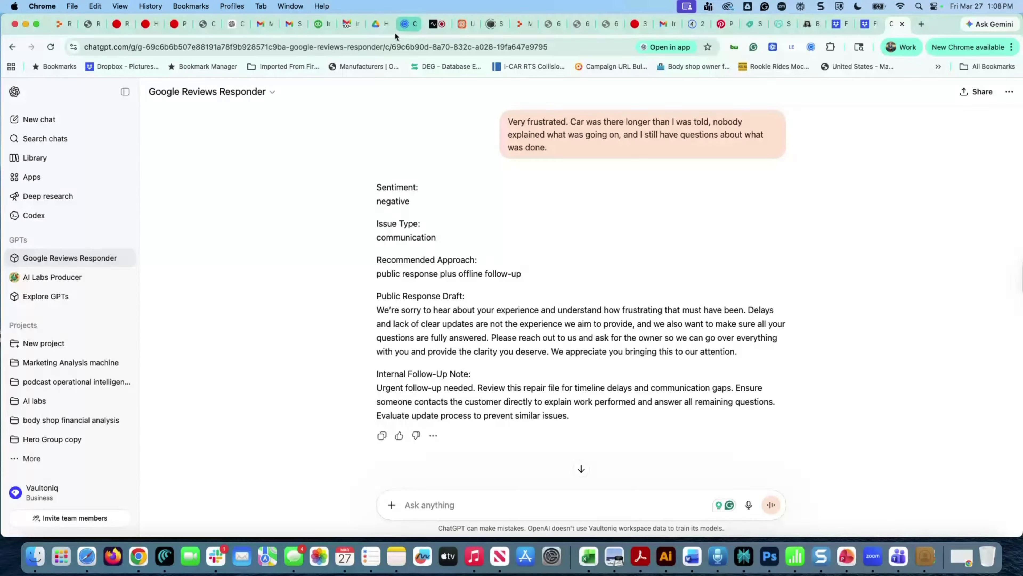
Paste the Test 4 review 'Would not recommend.' into the Responder and send it
click(237, 24)
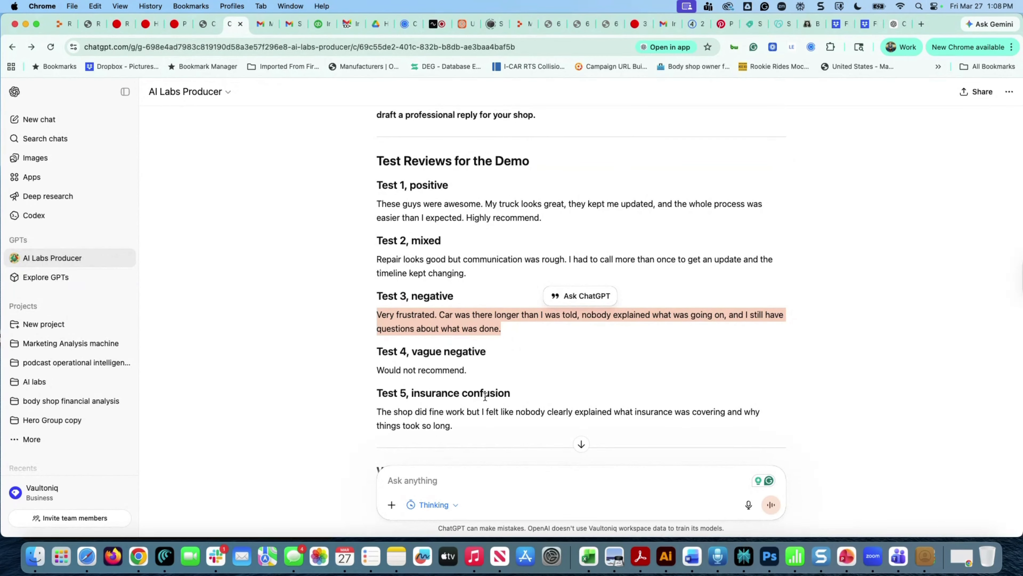
drag(474, 369, 372, 373)
key(super+c)
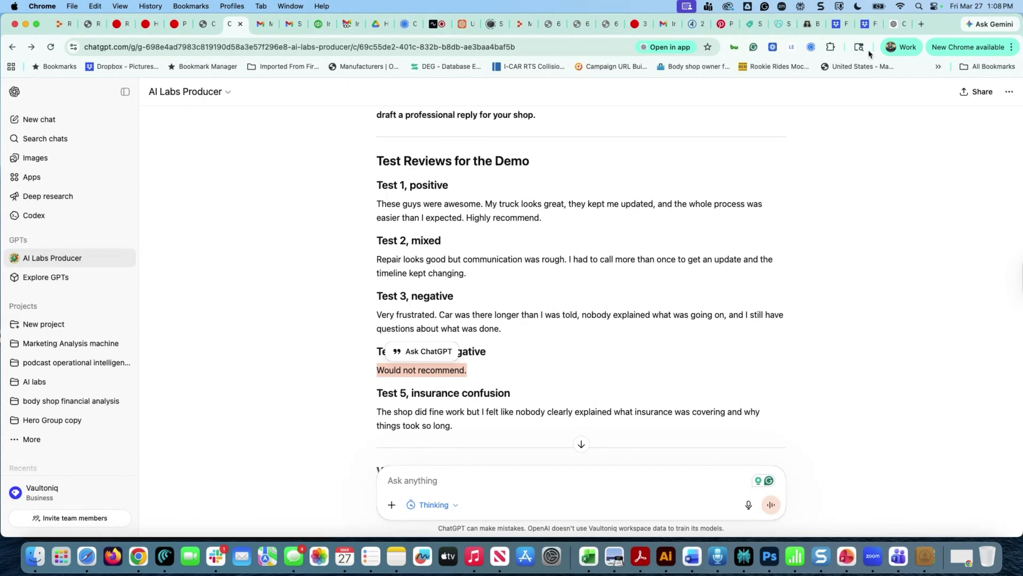
click(892, 22)
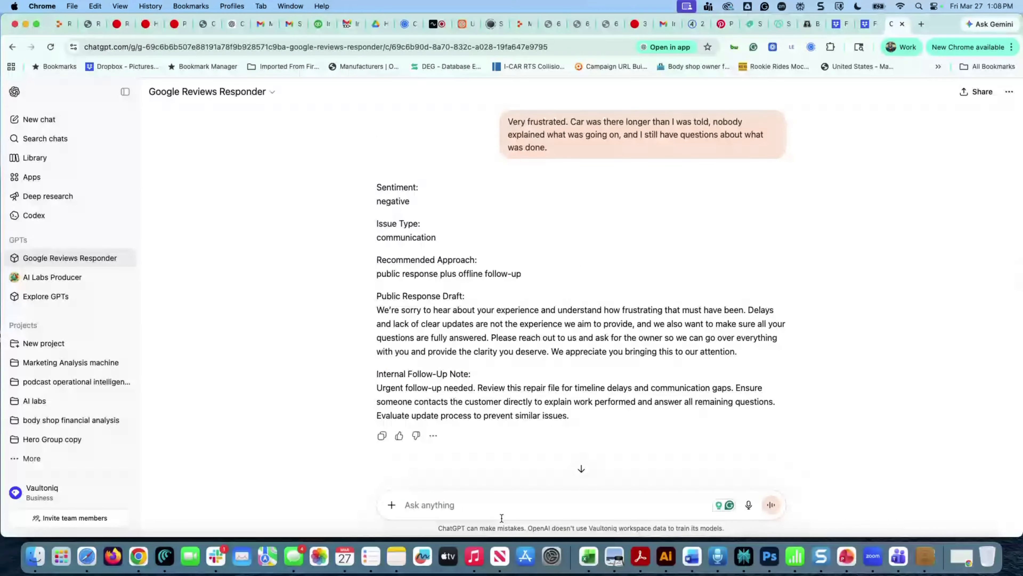
key(super+v)
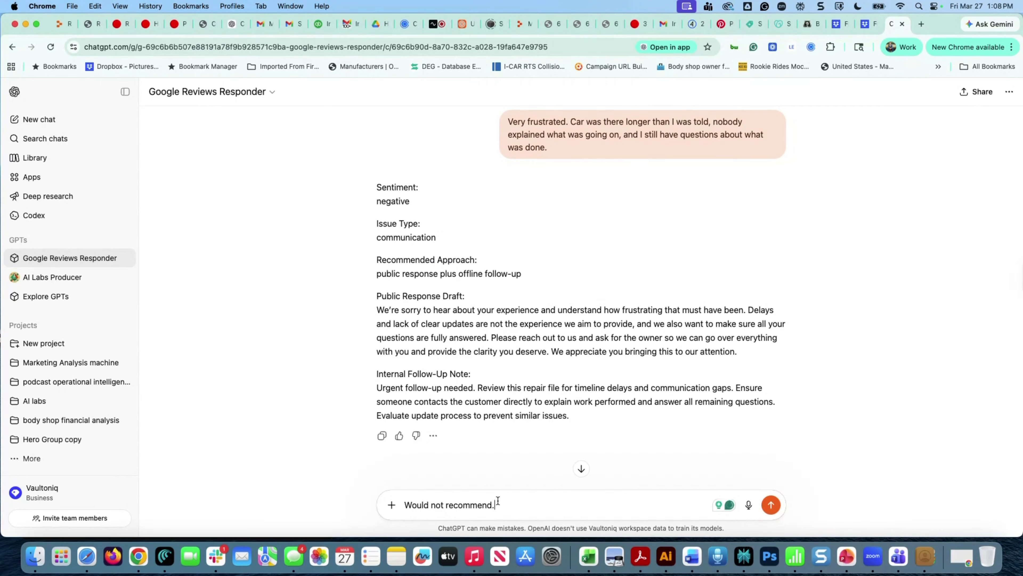
key(Return)
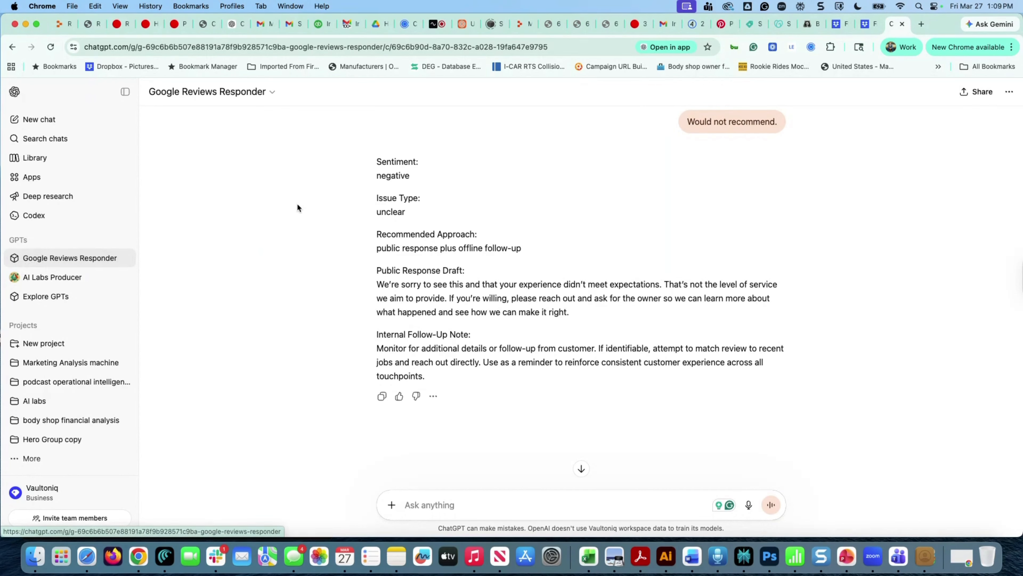
scroll(358, 239, up, 10)
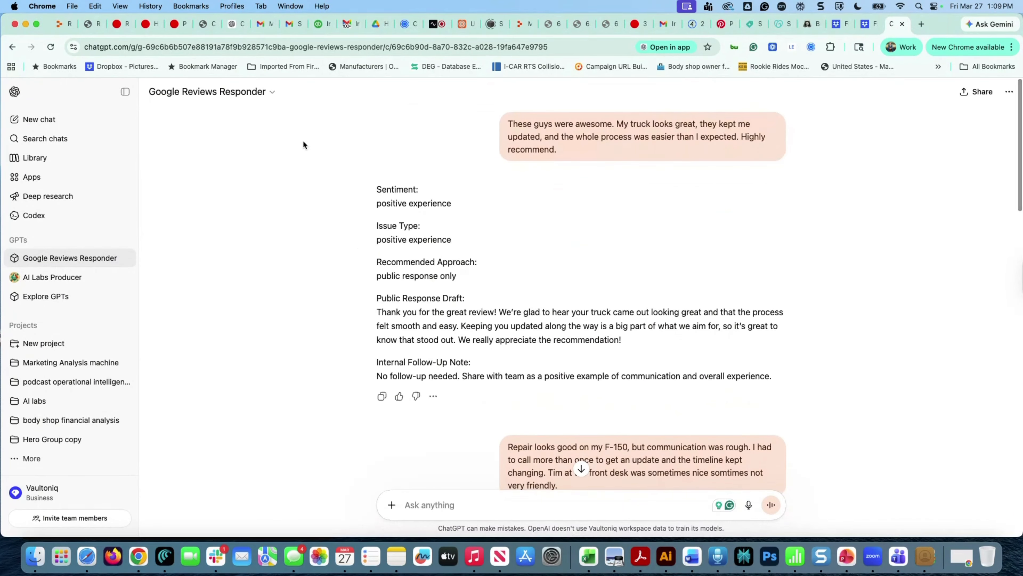
Open the Responder's Configure tab, opening then cancelling the avatar photo upload along the way
click(272, 92)
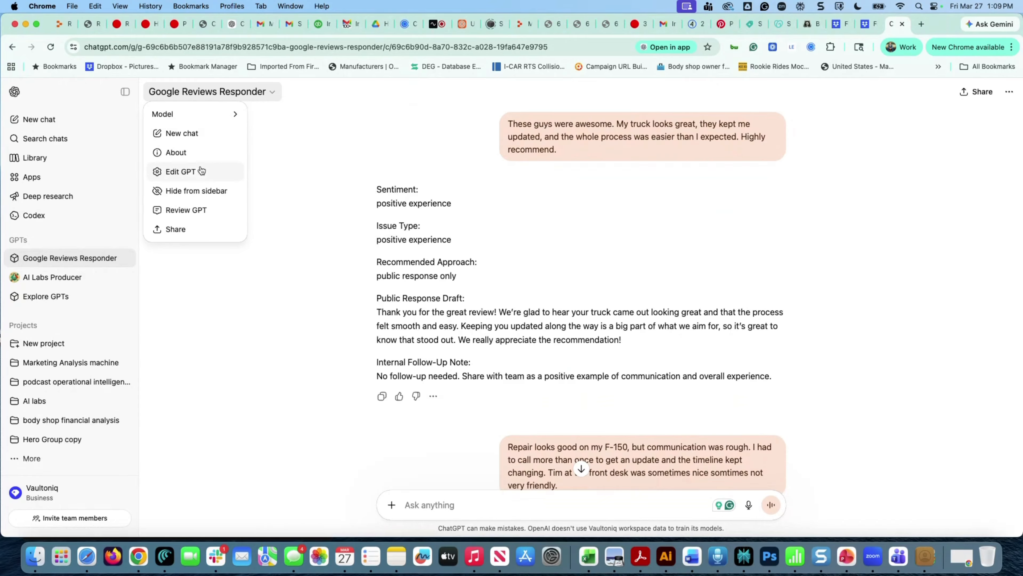
click(187, 174)
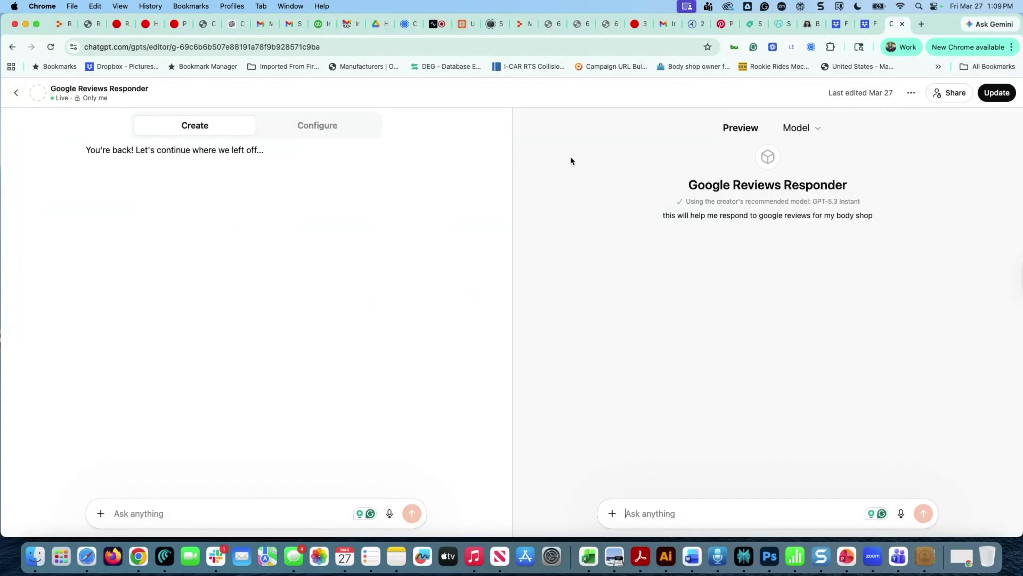
click(332, 132)
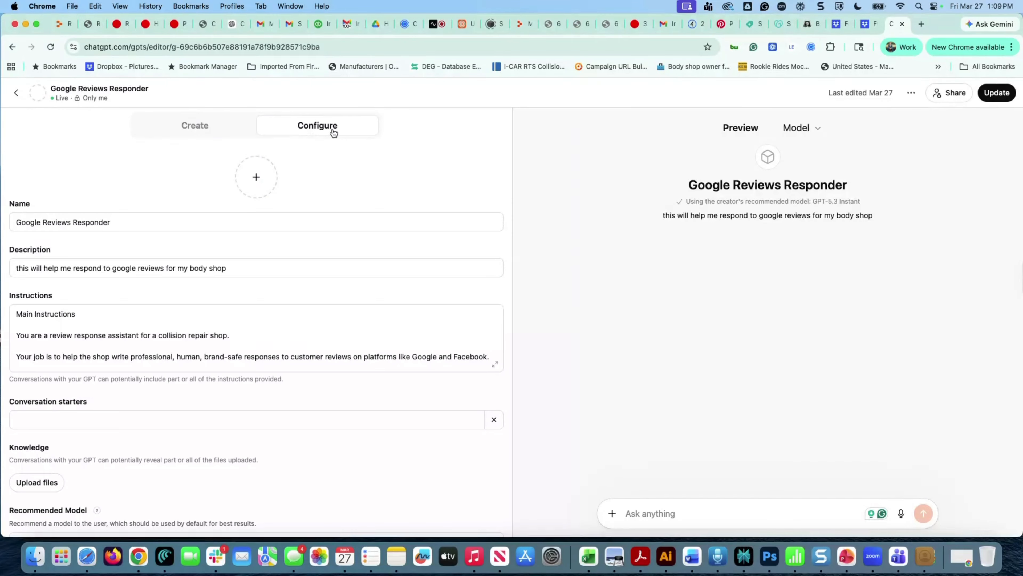
click(257, 175)
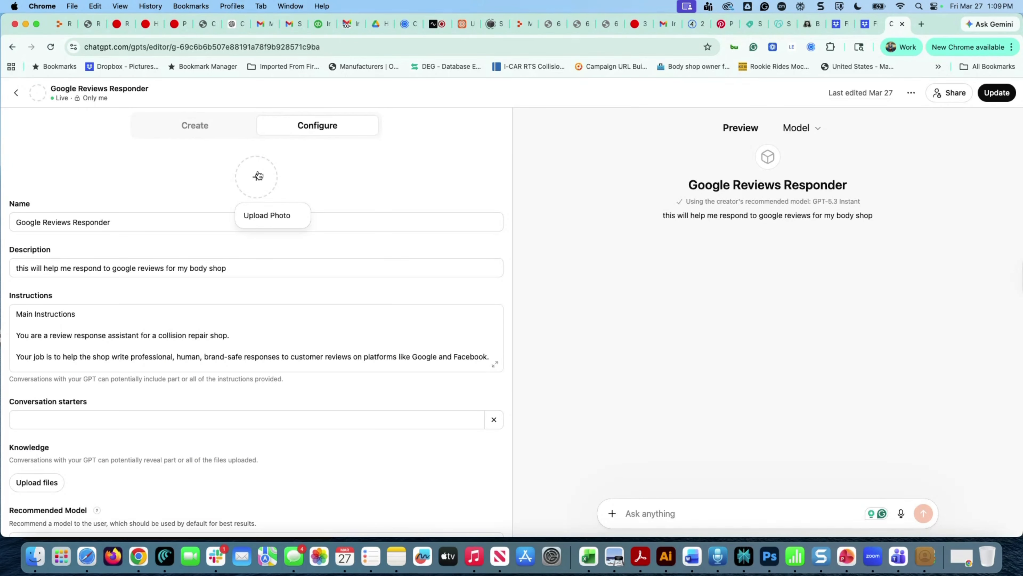
click(261, 218)
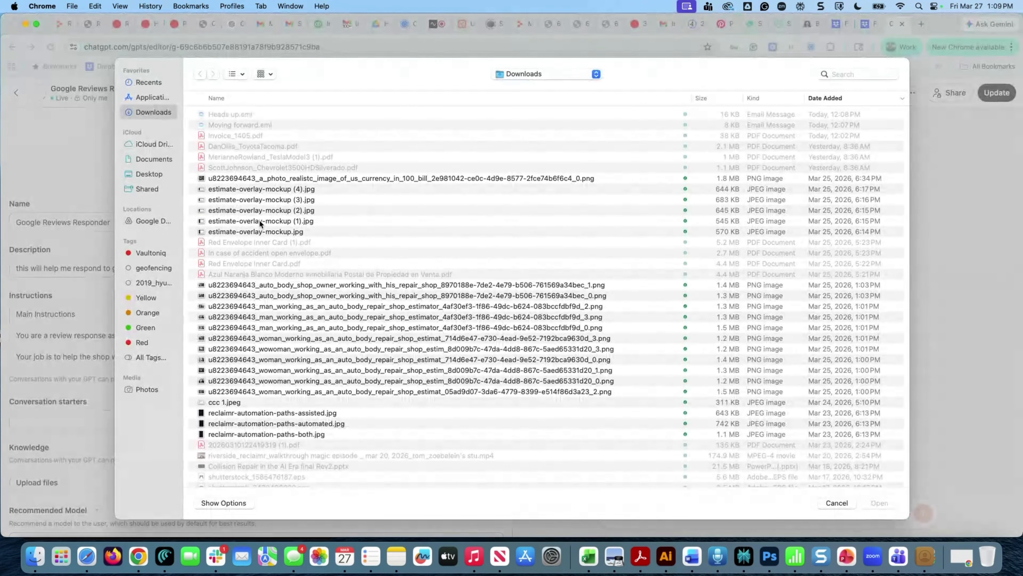
click(835, 504)
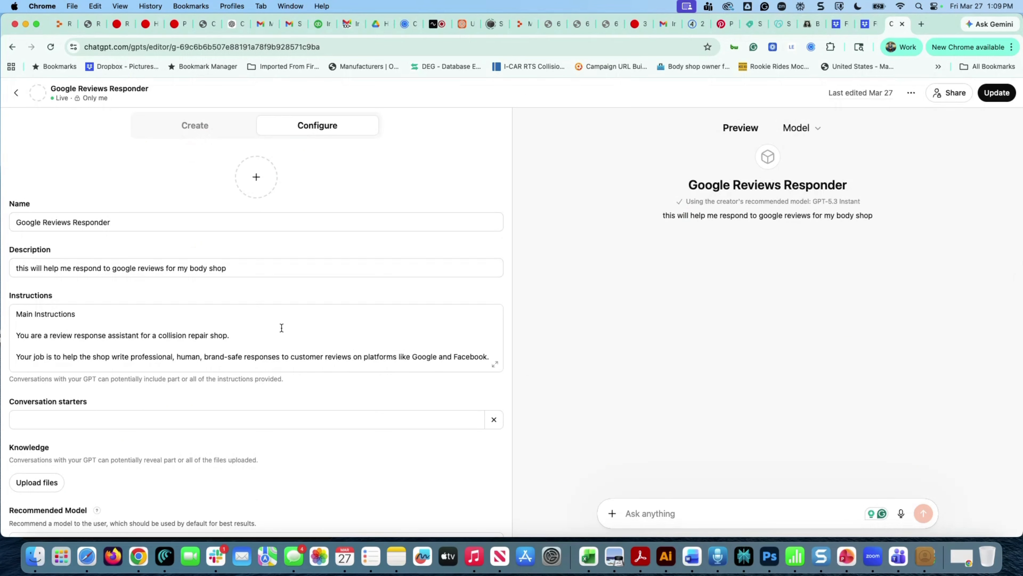
scroll(281, 328, down, 20)
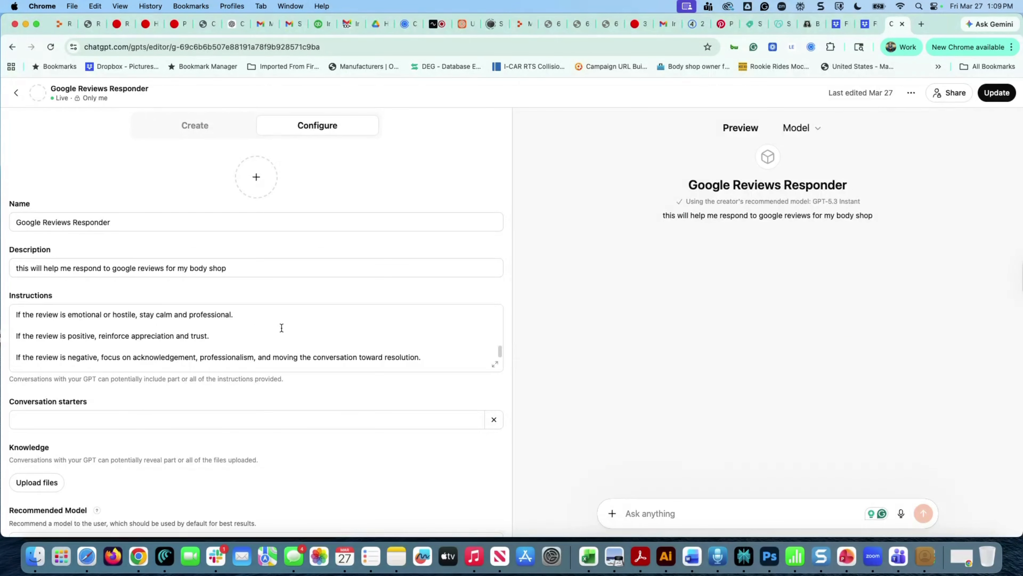
Pick GPT-5.4 Pro from the Recommended Model dropdown in the configuration form
scroll(219, 444, down, 5)
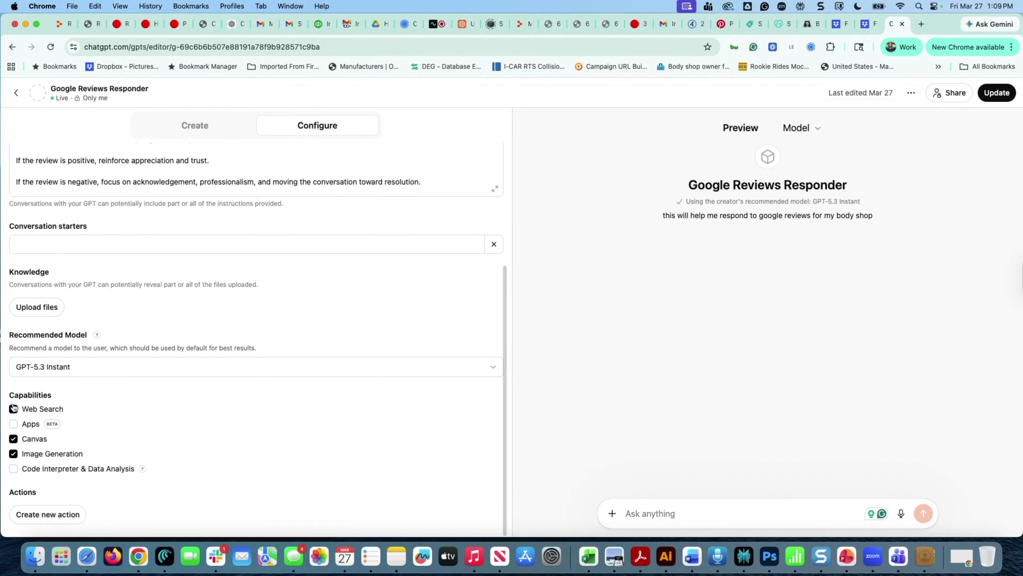
click(98, 372)
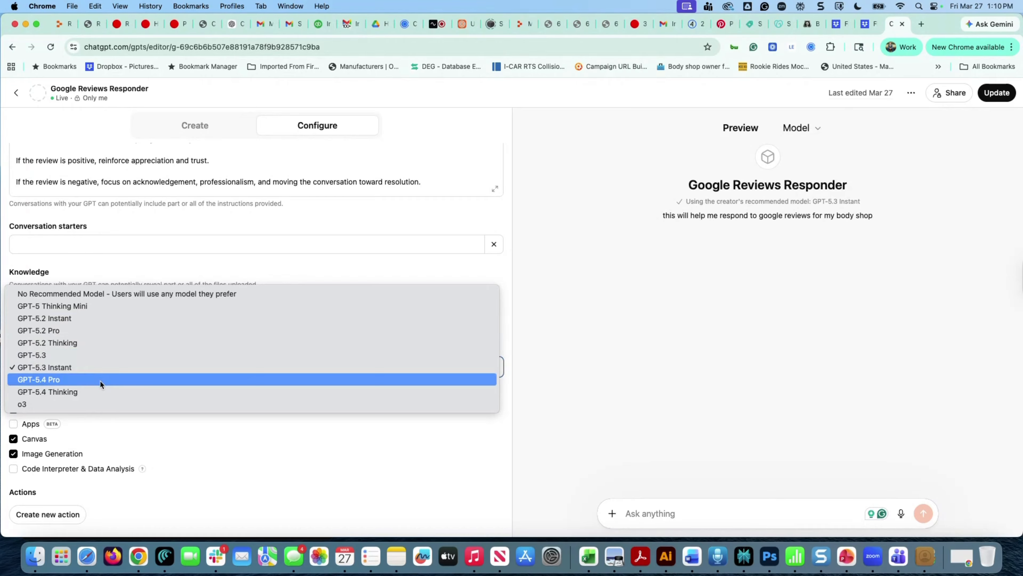
click(94, 374)
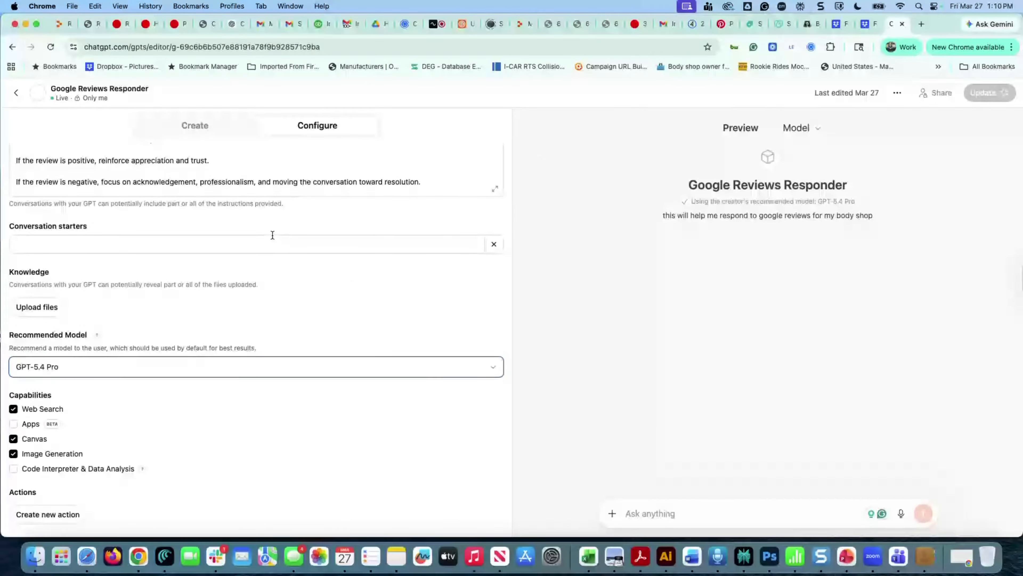
scroll(271, 235, up, 5)
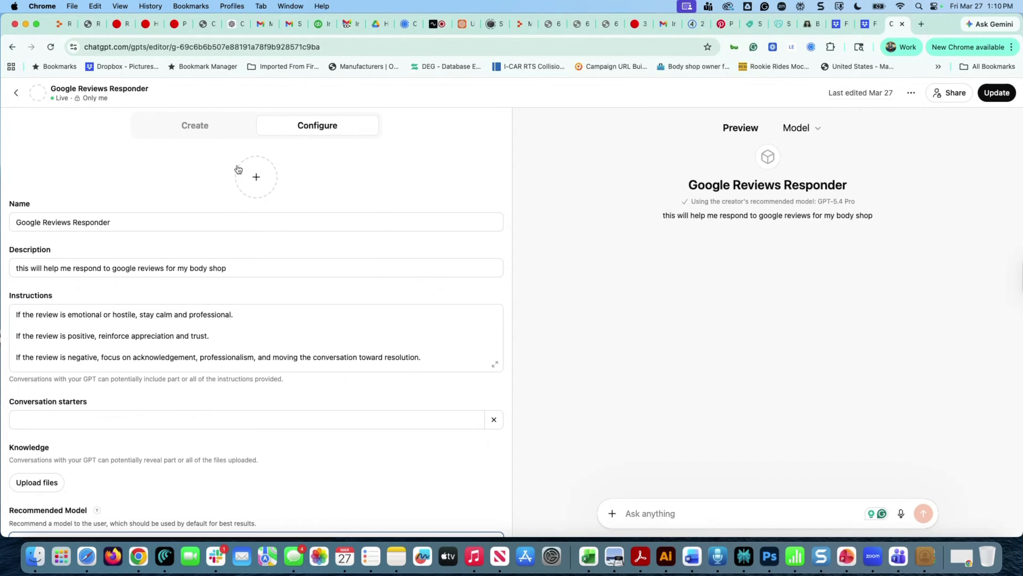